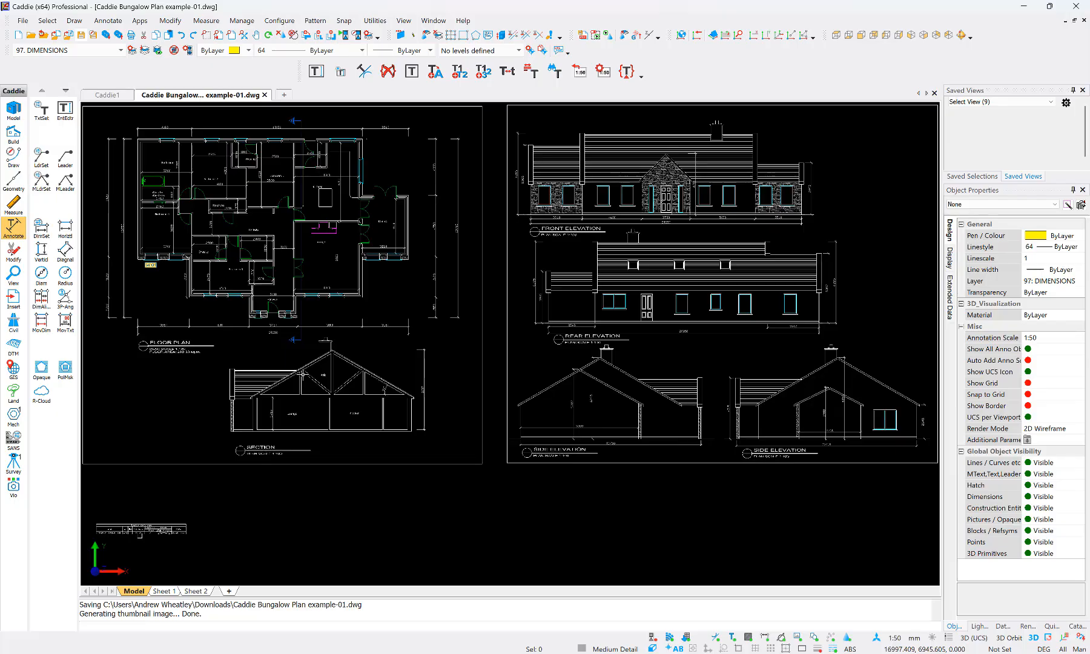
click(611, 161)
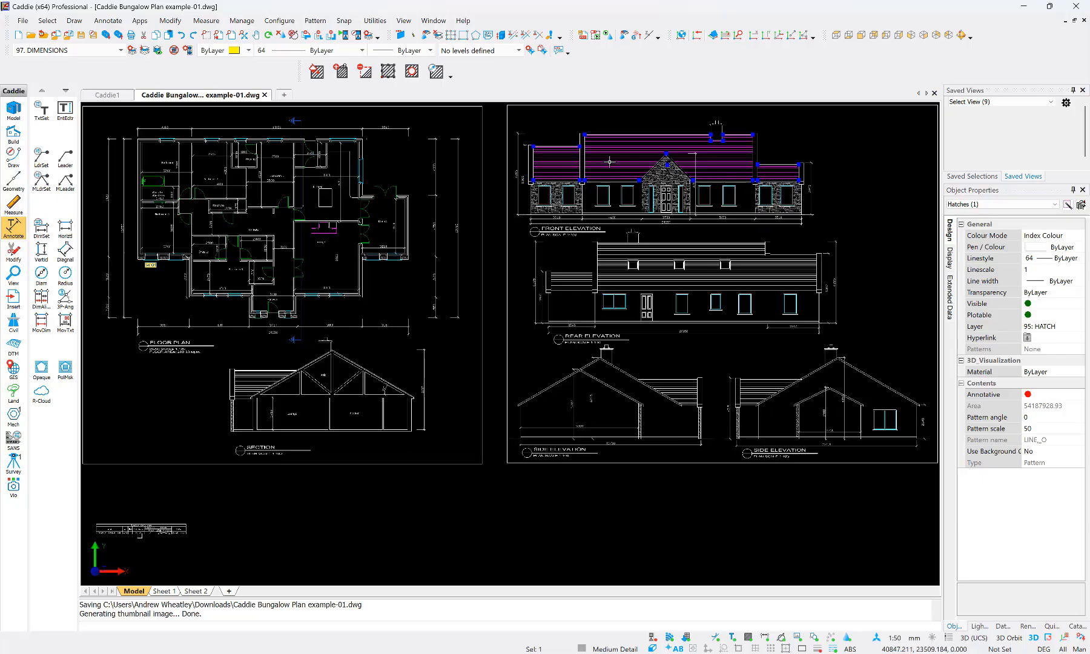
key(Escape)
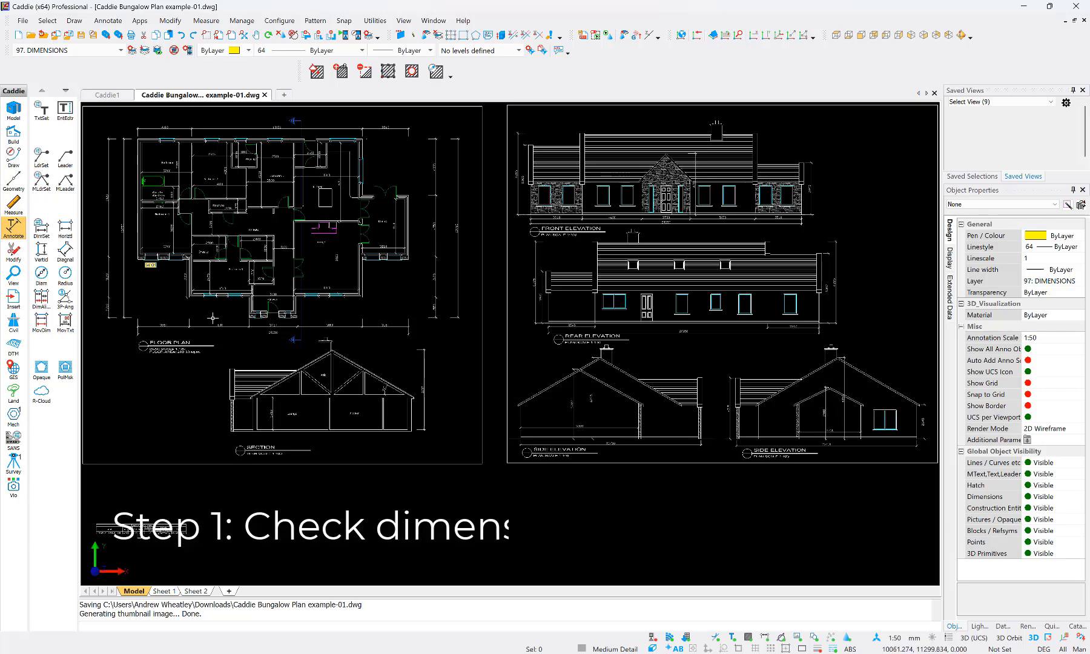
- Measure the X-axis length of Bedroom 3's outer front wall on the floor plan, from its outer corner to the porch
key(z)
click(124, 296)
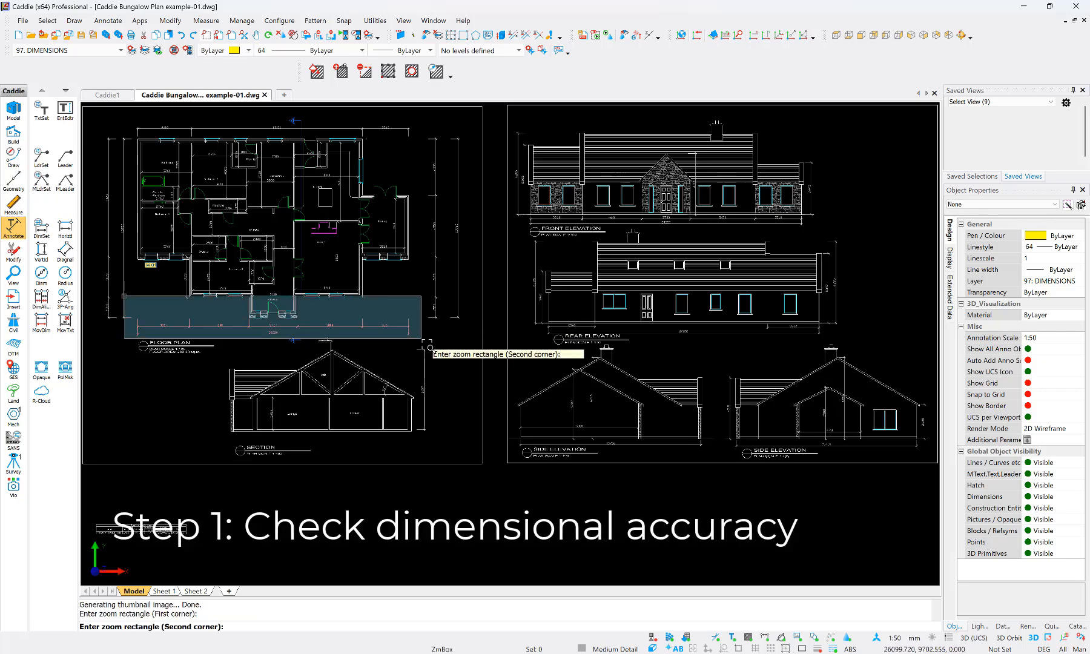
click(424, 340)
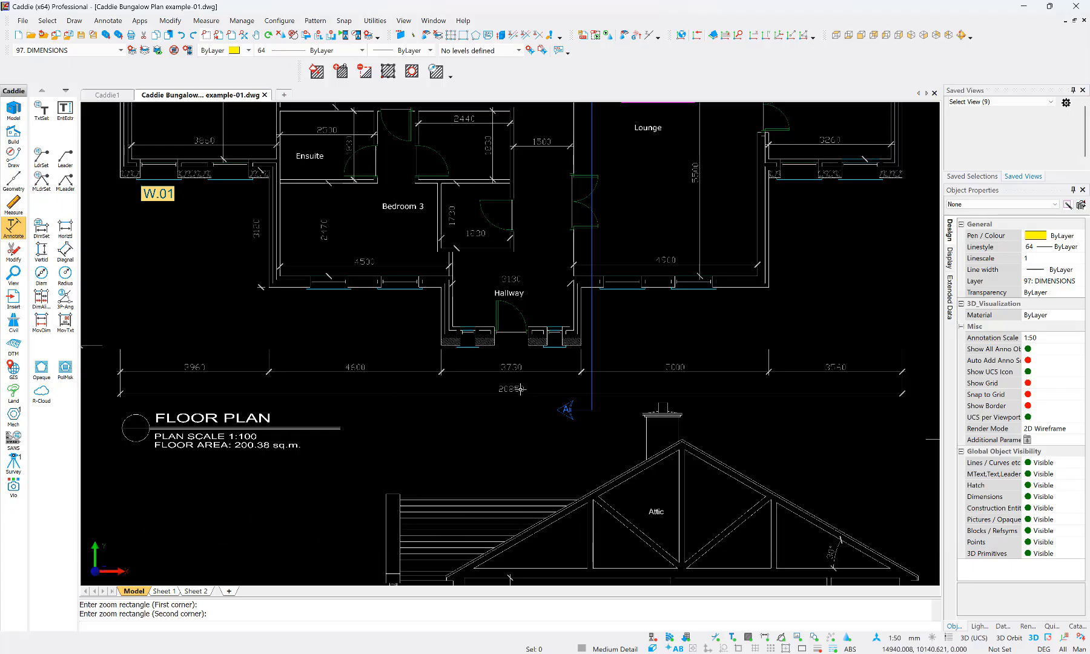
click(8, 207)
click(41, 110)
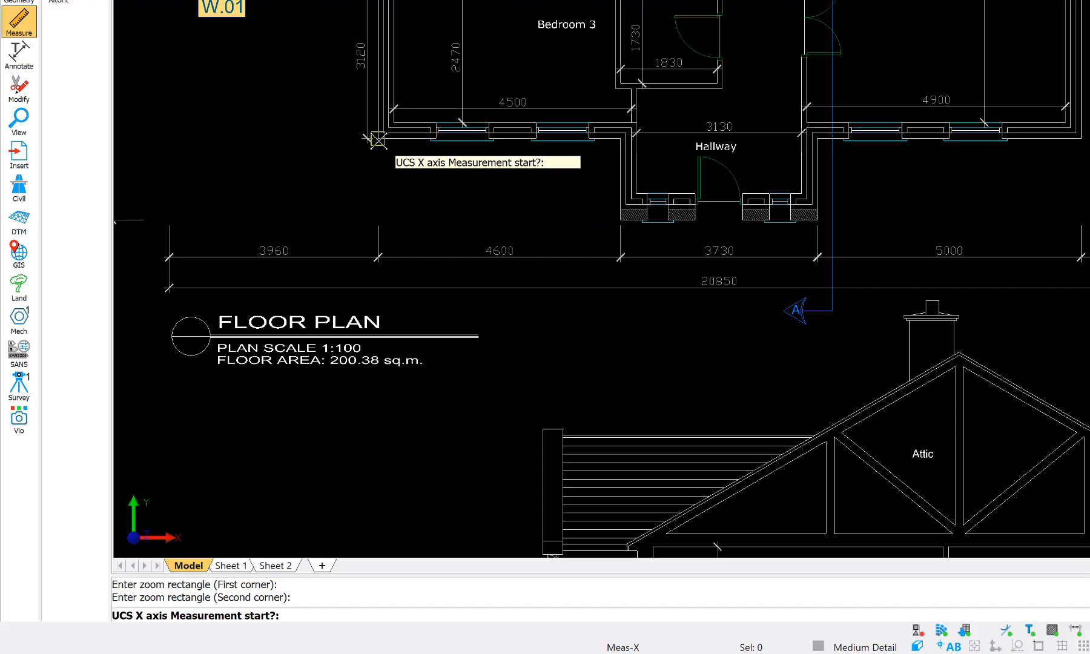
click(378, 140)
click(620, 139)
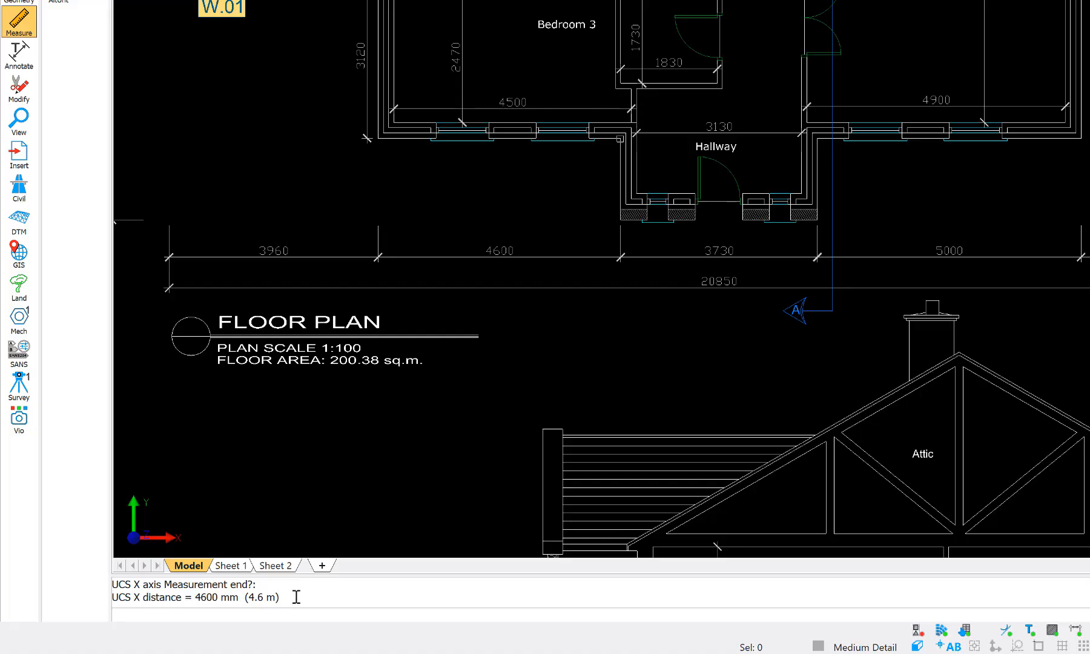
drag(296, 597, 195, 597)
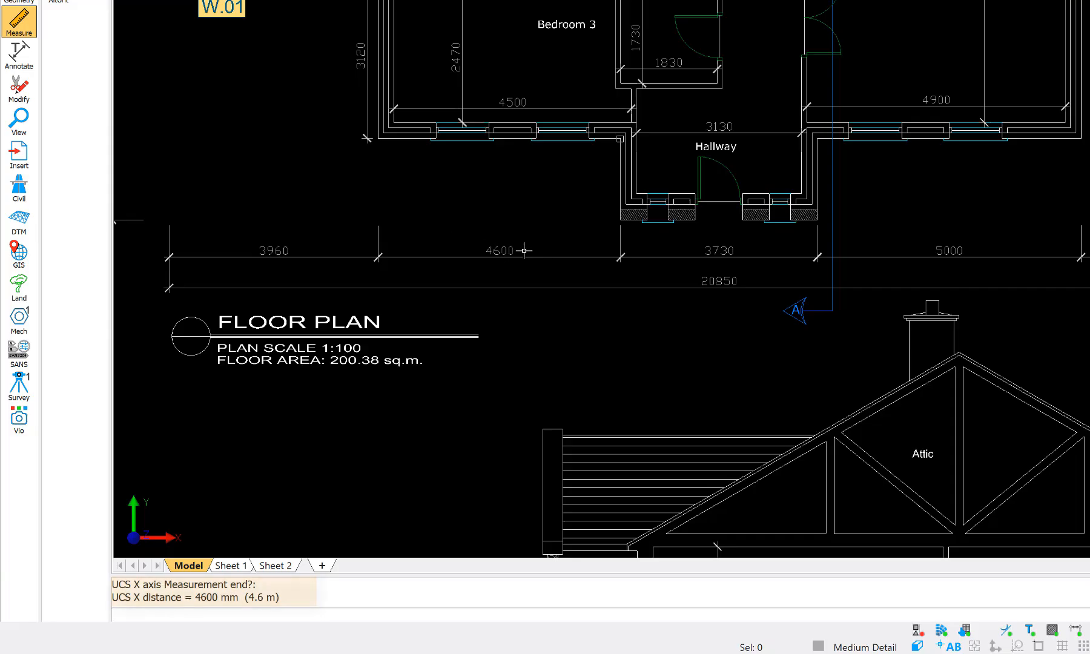
- Repeat the X-axis measurement of Bedroom 3's front wall between the same two outer corners from a closer view
key(z)
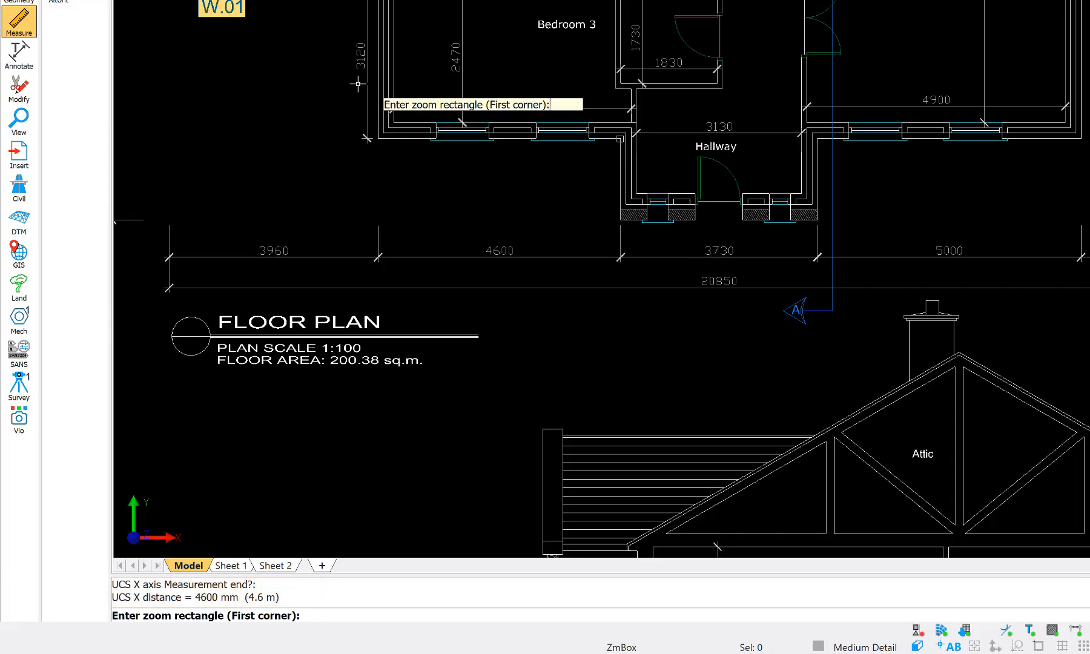
click(331, 82)
click(654, 306)
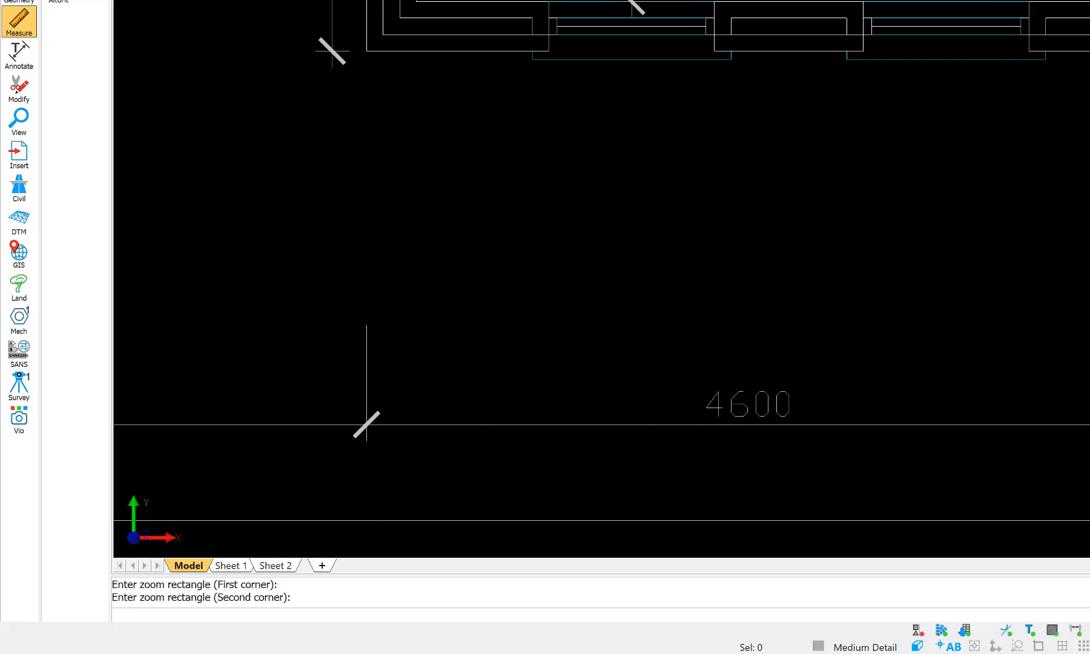
click(366, 51)
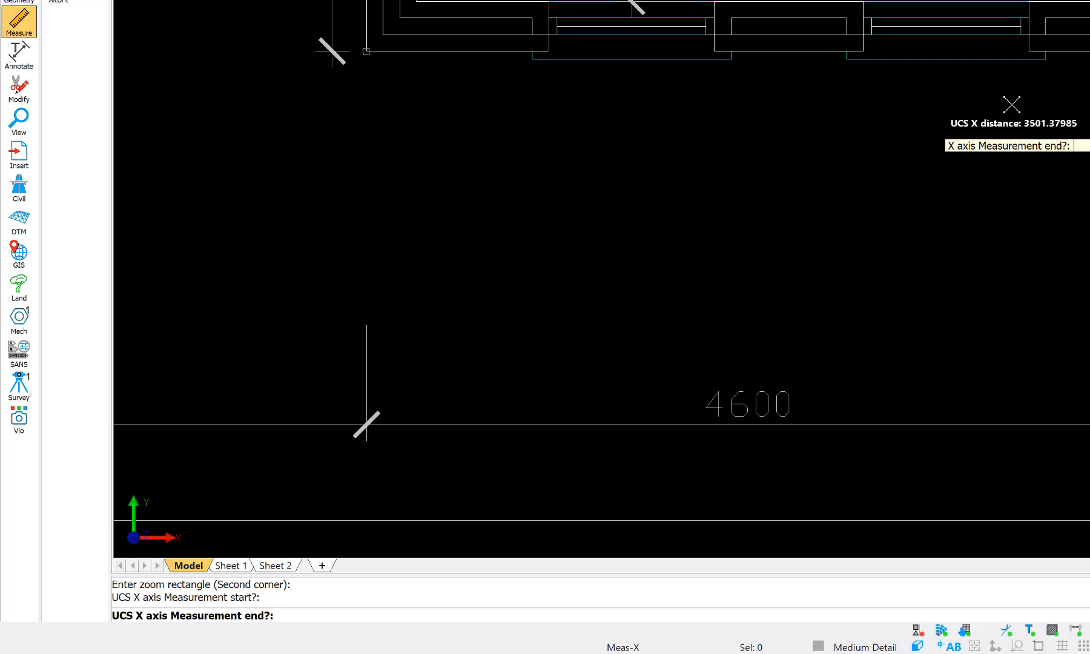
click(1089, 50)
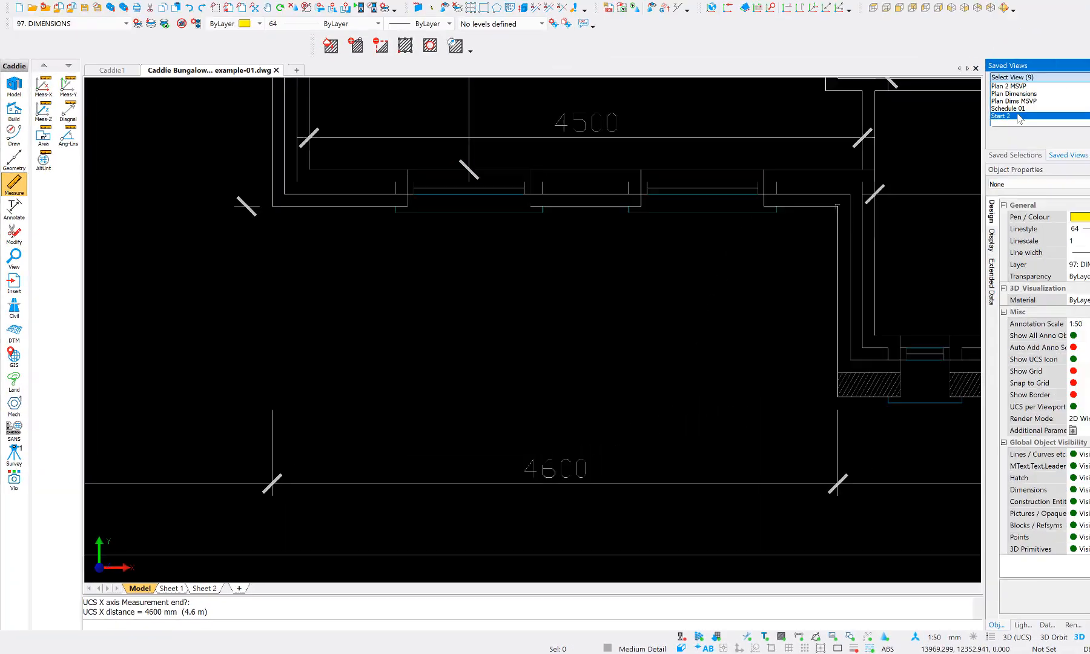
- Turn off the layers of the front elevation's roof hatch and the rear elevation's vertical dimension
click(1019, 115)
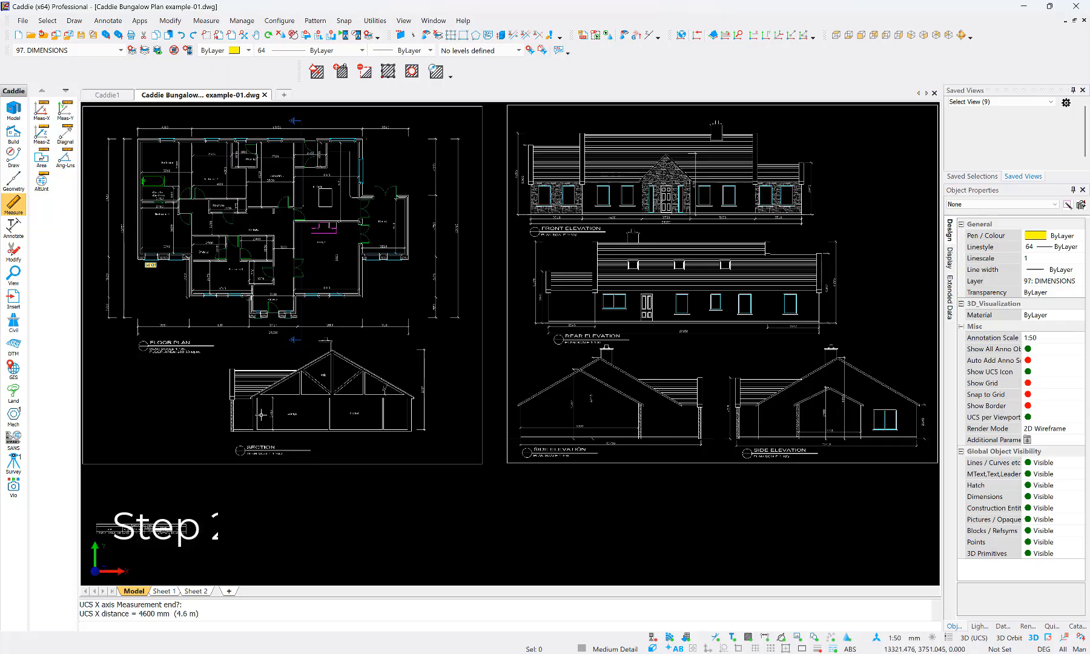
click(733, 150)
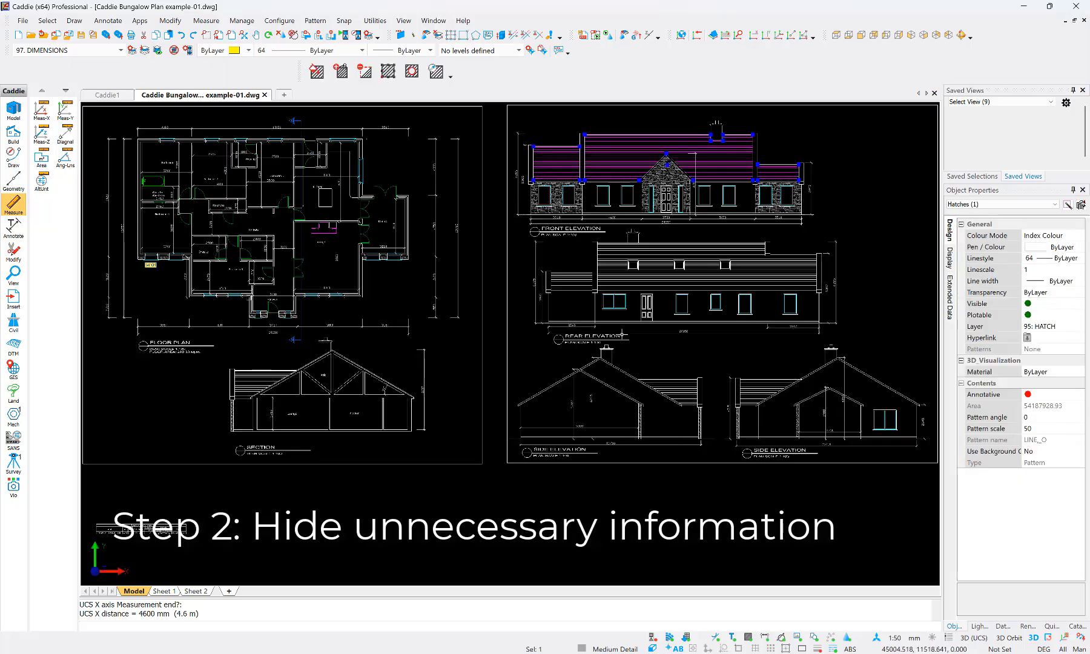
click(536, 257)
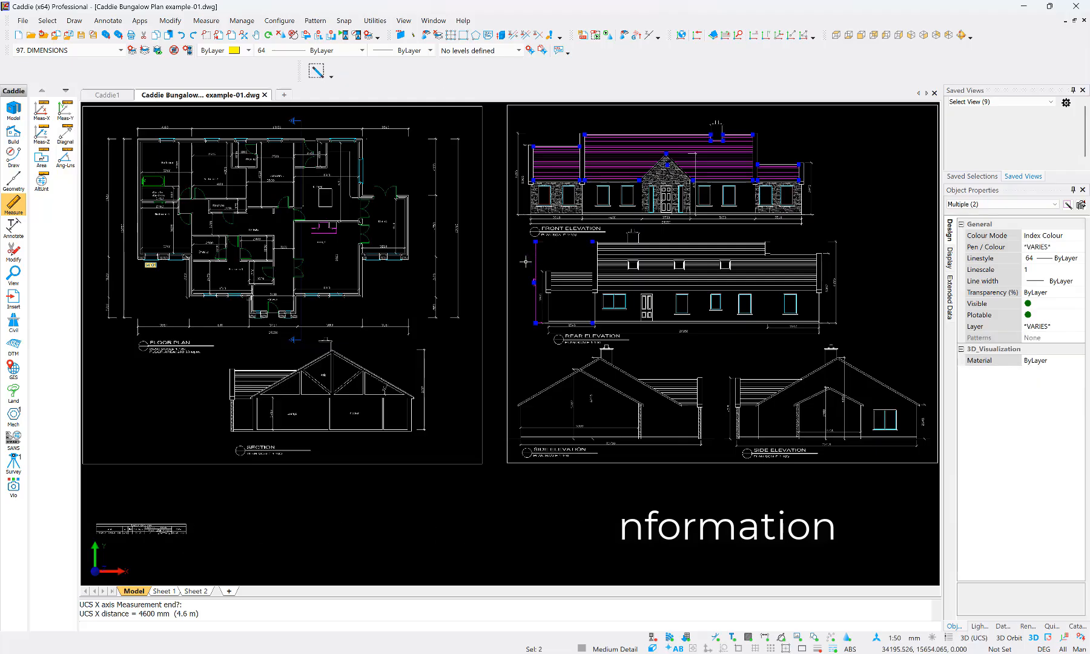
right_click(526, 262)
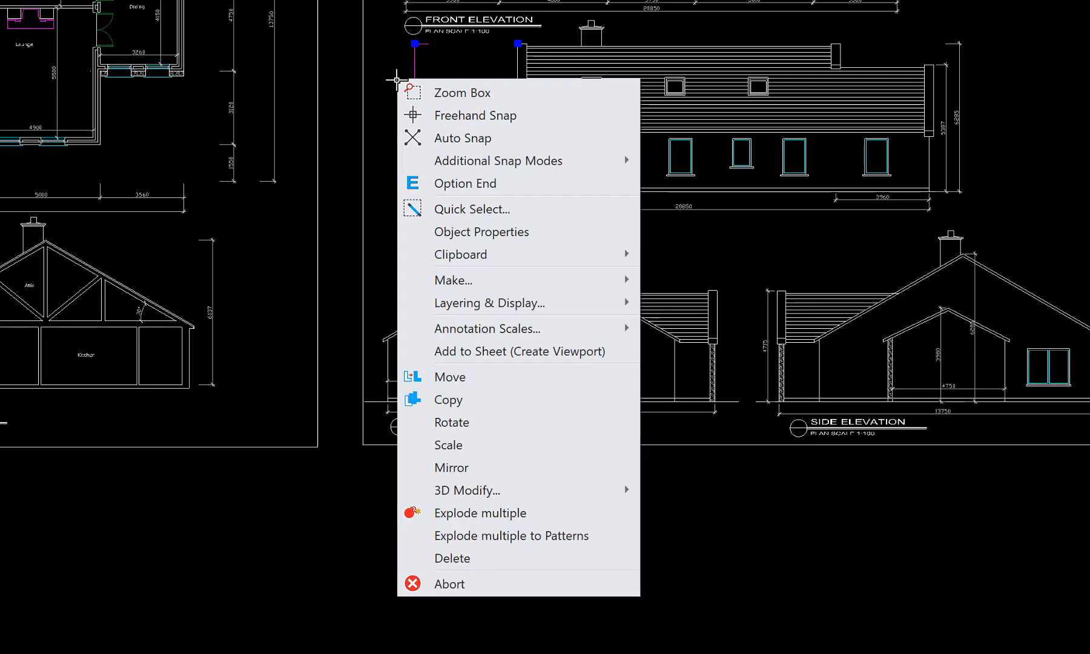
mouse_move(568, 305)
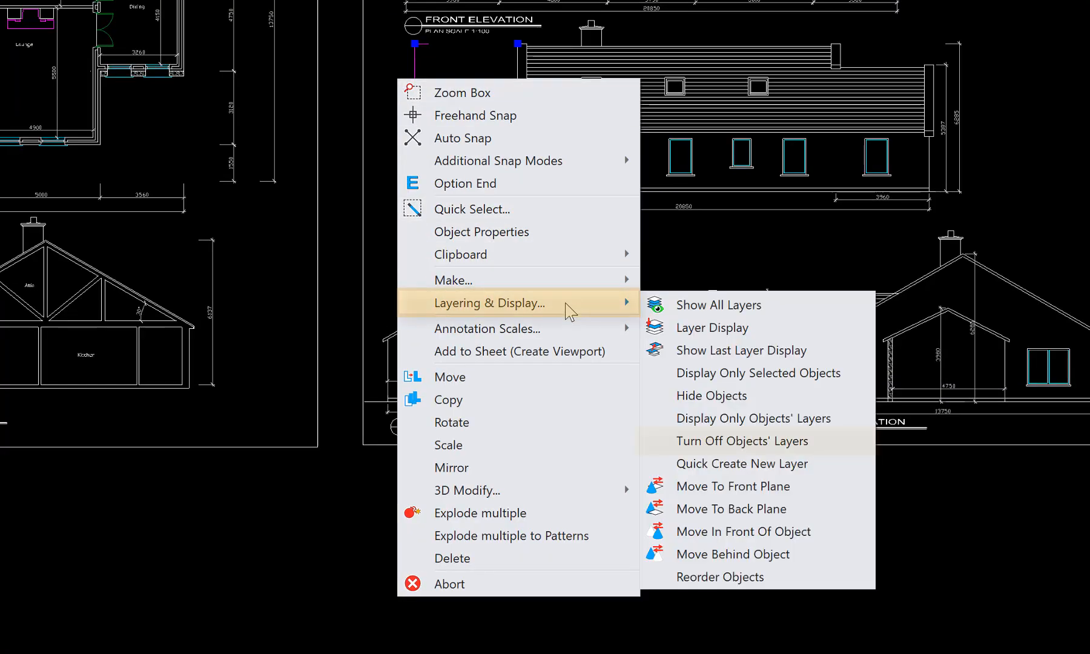
click(802, 445)
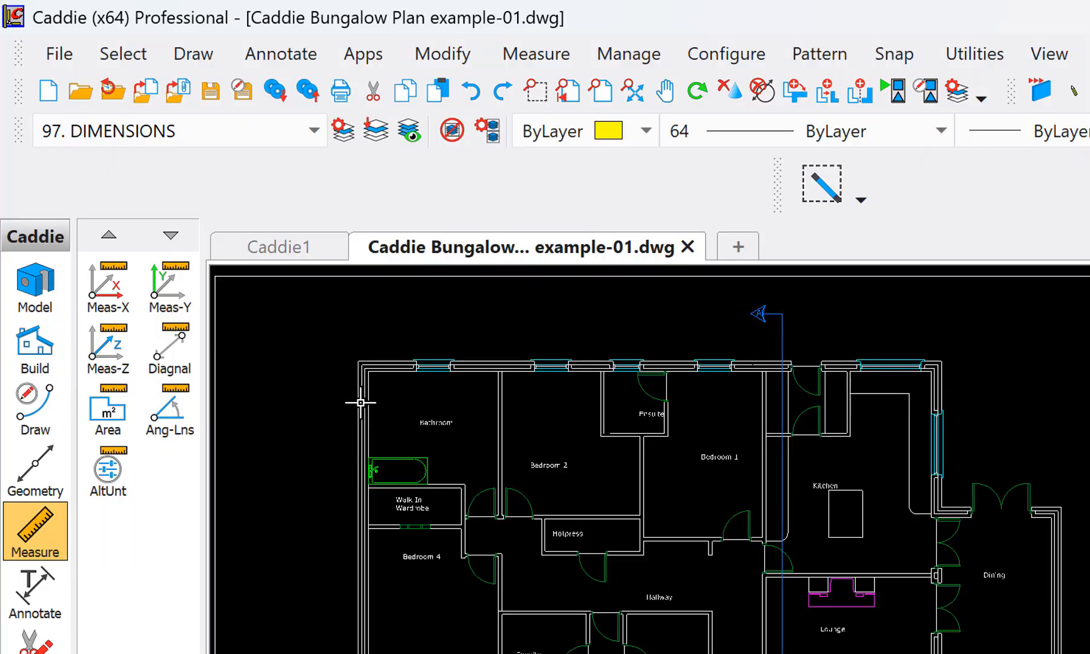
- Make 101. Window Dimensions (Caddie) the current layer
click(252, 137)
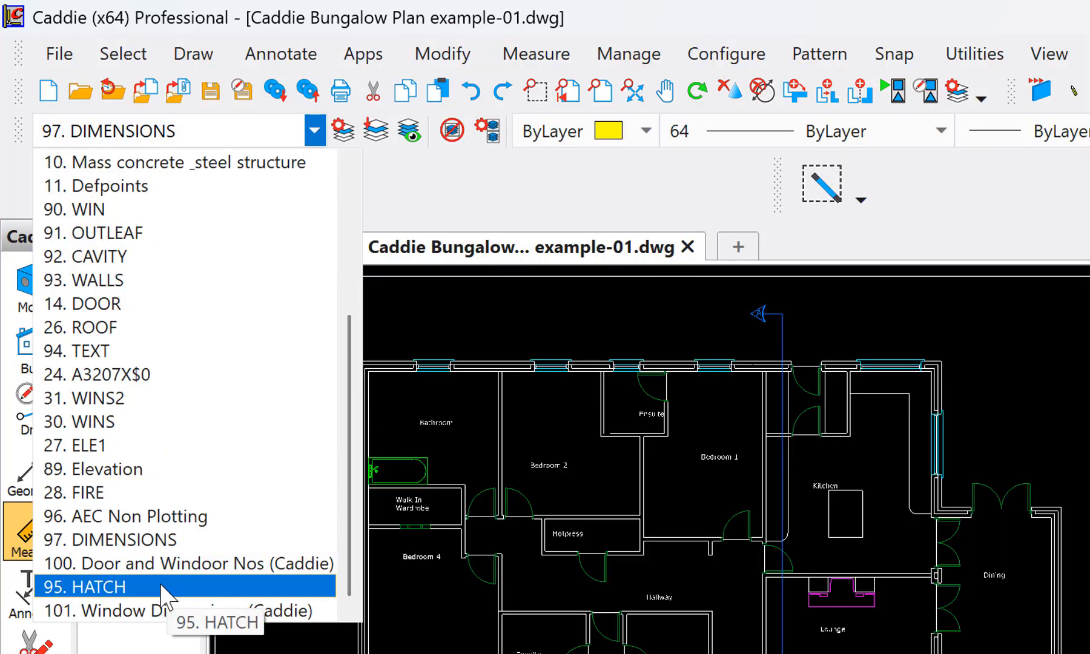
click(137, 611)
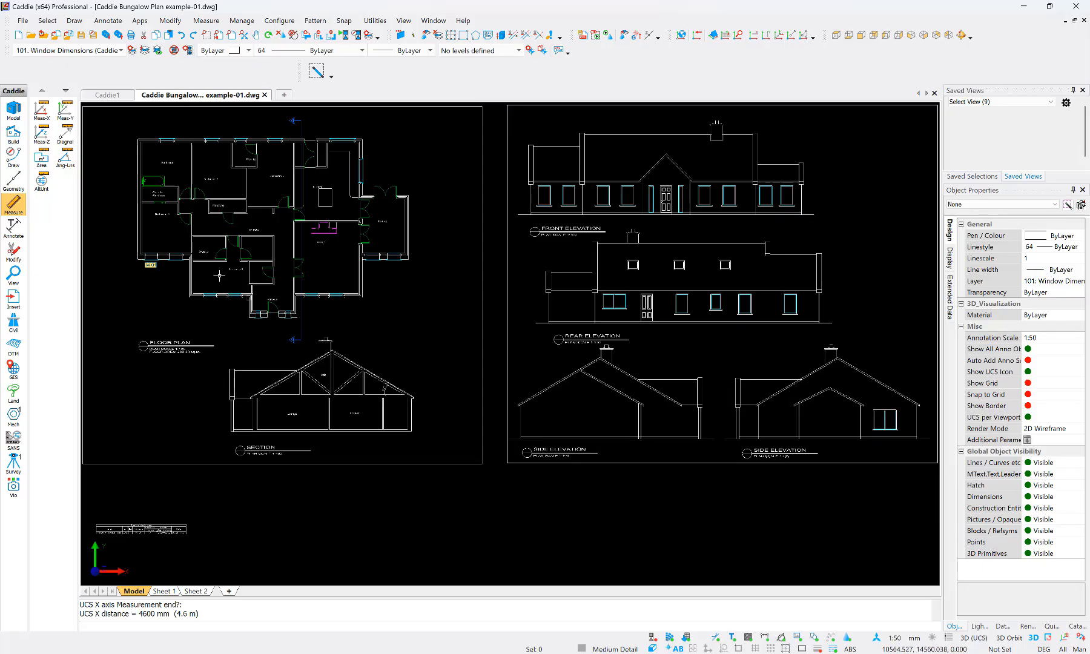
- Examine window W.01 on the floor plan and the corresponding windows in the front elevation
key(z)
click(129, 238)
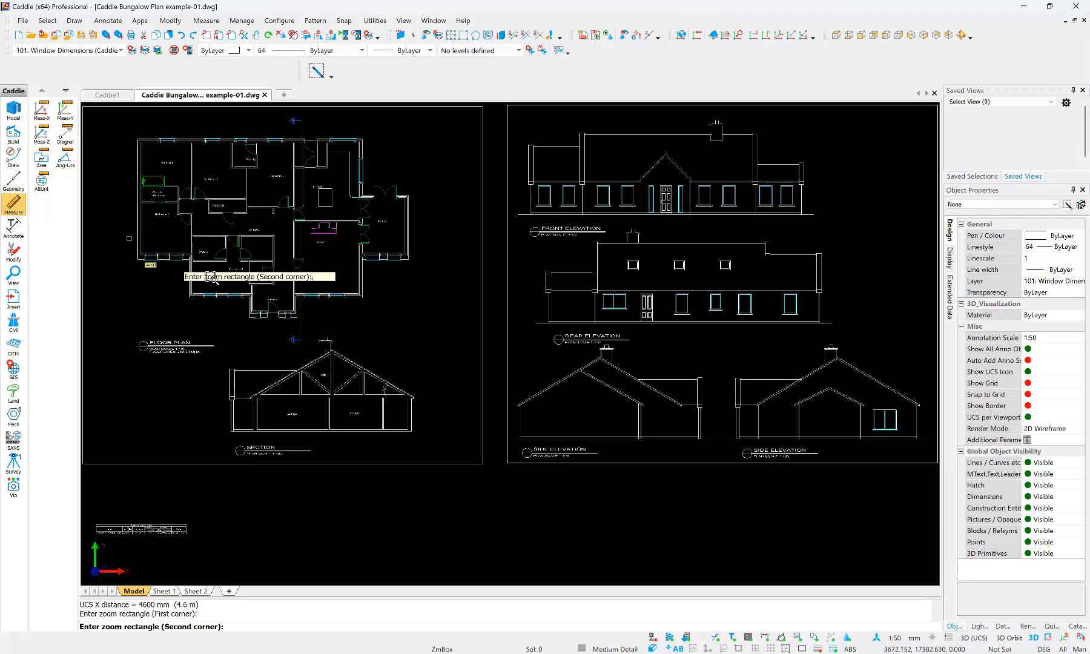
click(201, 273)
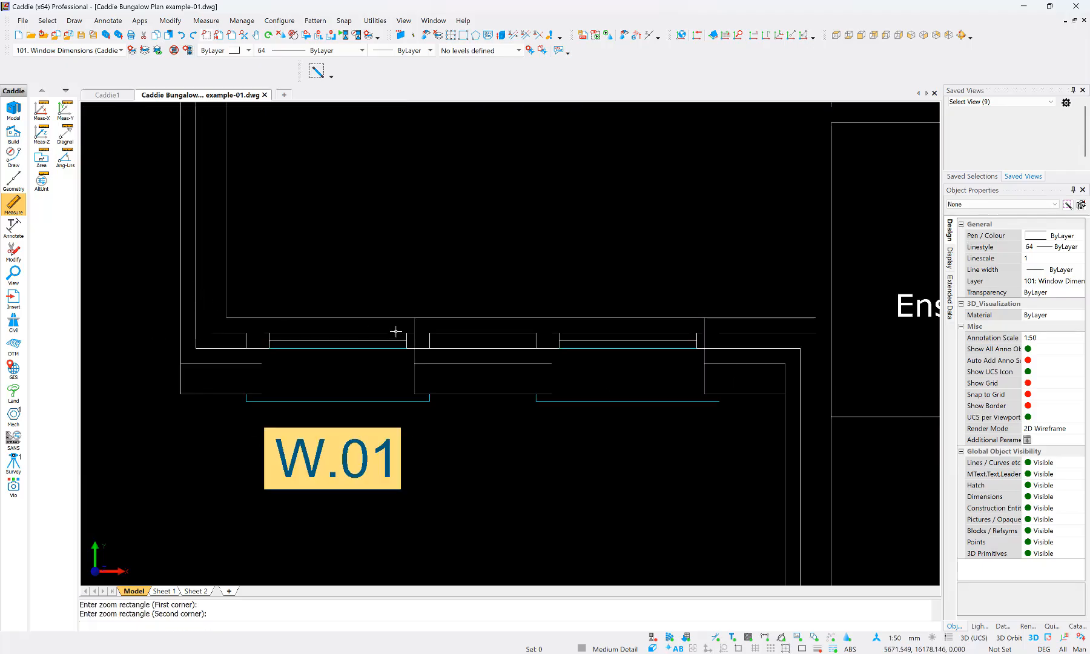
key(a)
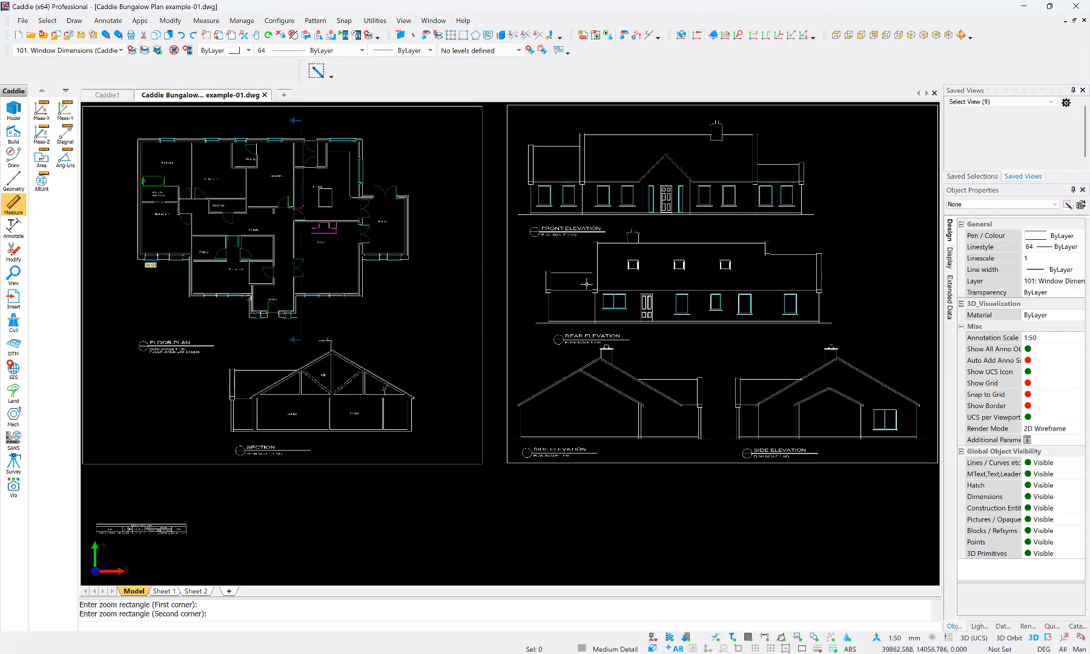
key(z)
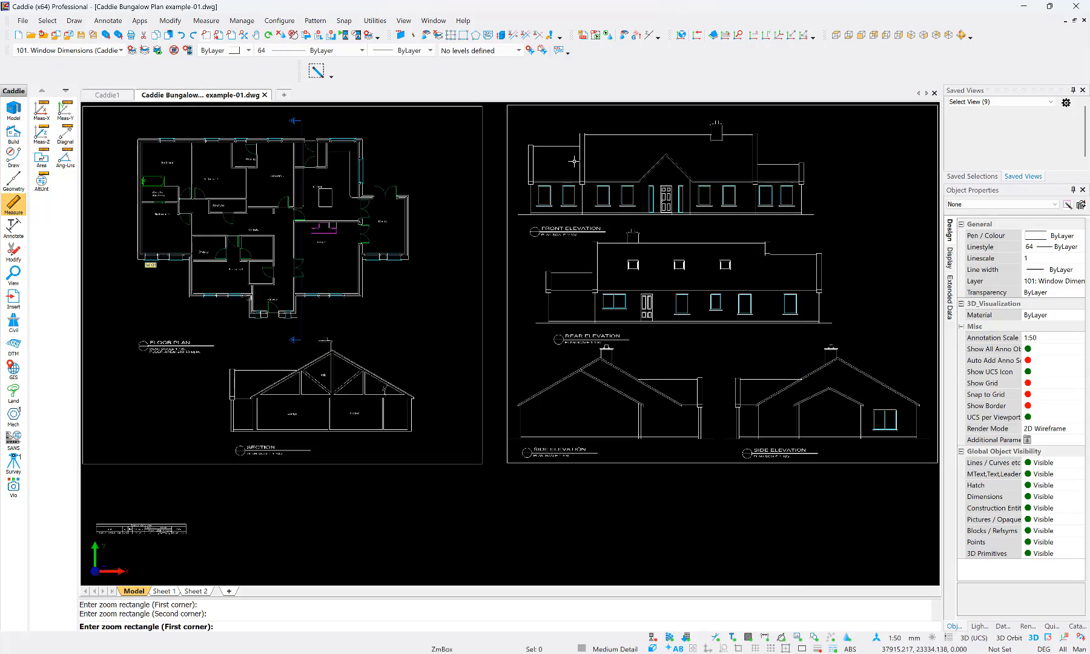
click(517, 158)
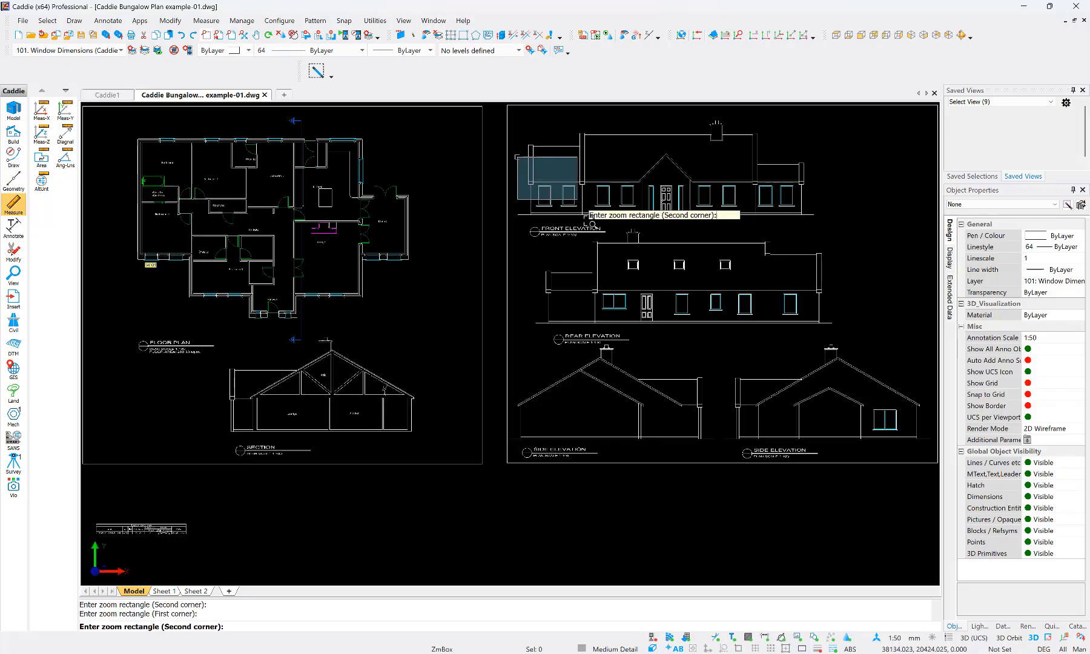
click(588, 224)
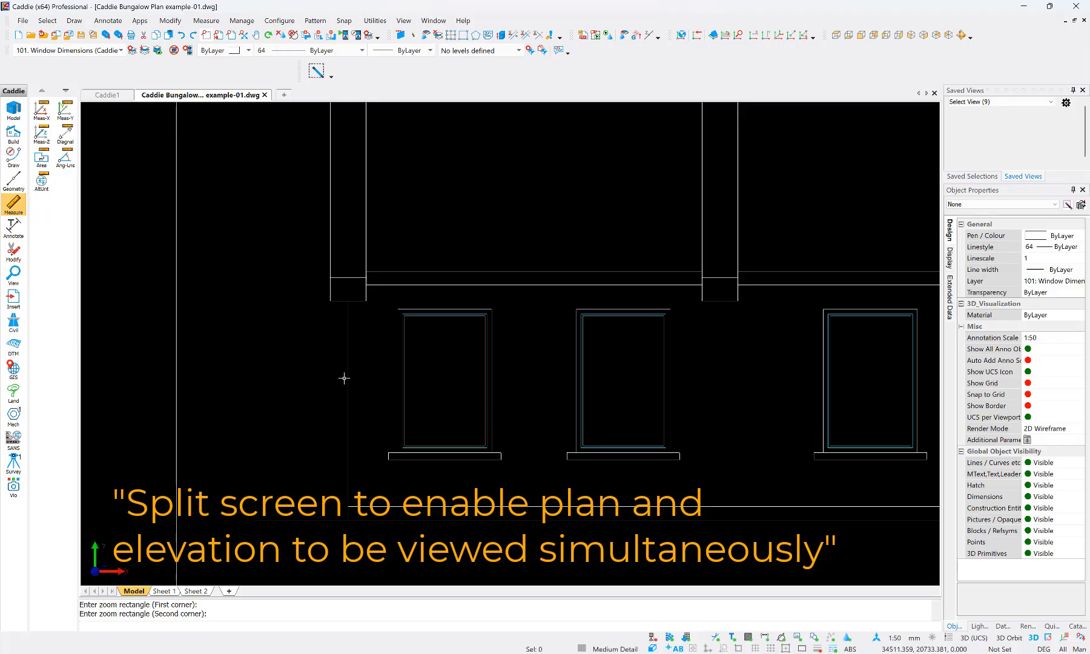
key(e)
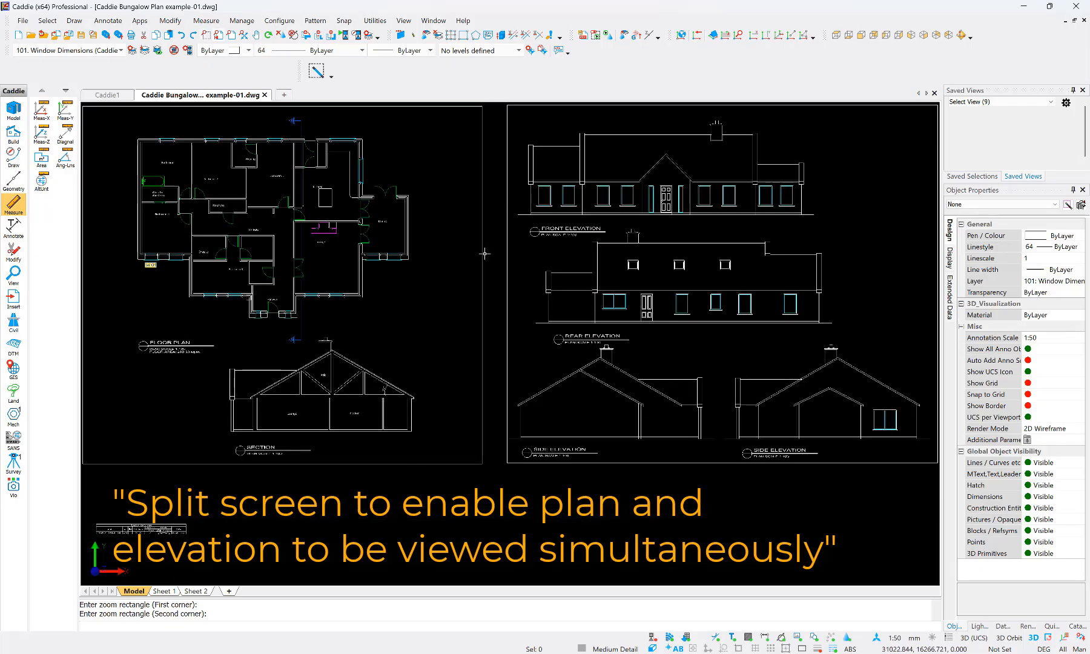
- Split the model space into two viewports with the Two: Horizontal configuration
right_click(432, 280)
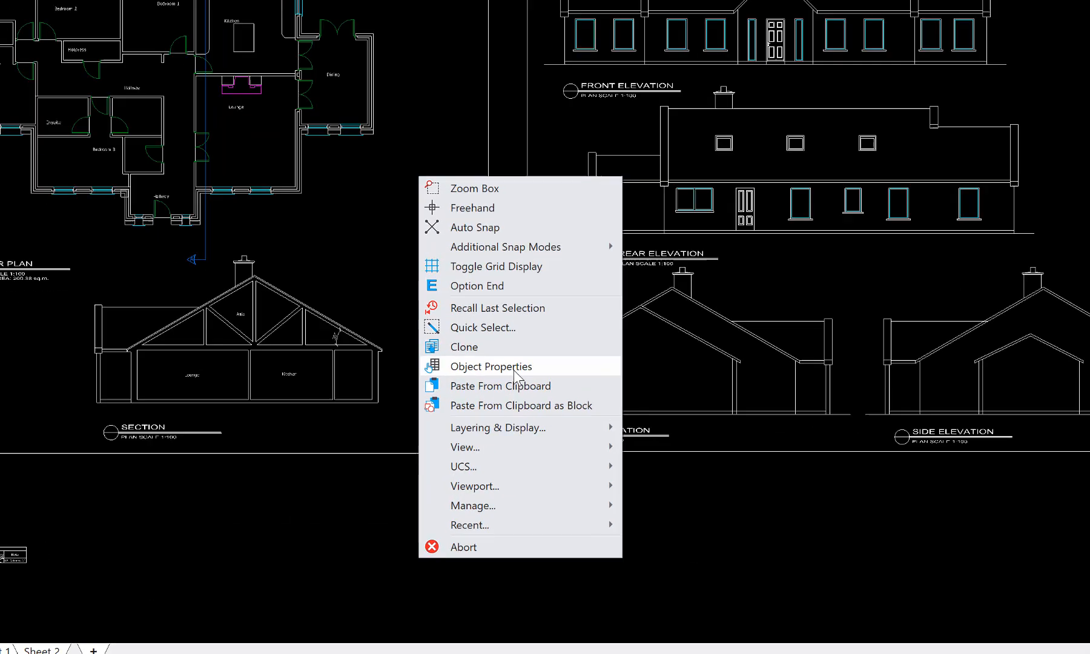
mouse_move(543, 504)
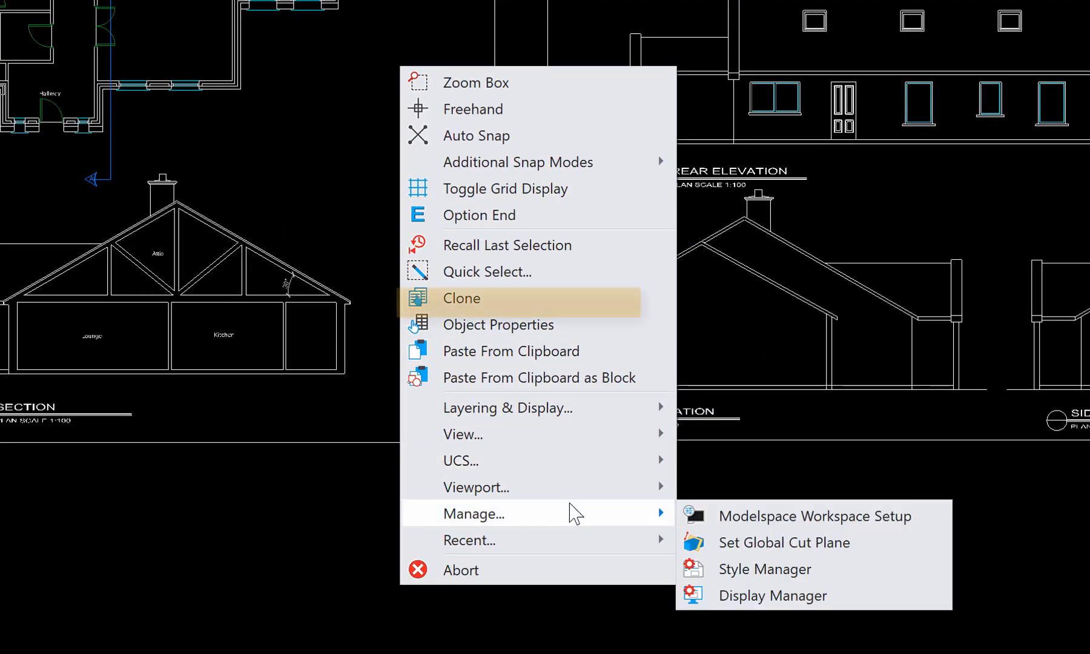
mouse_move(574, 492)
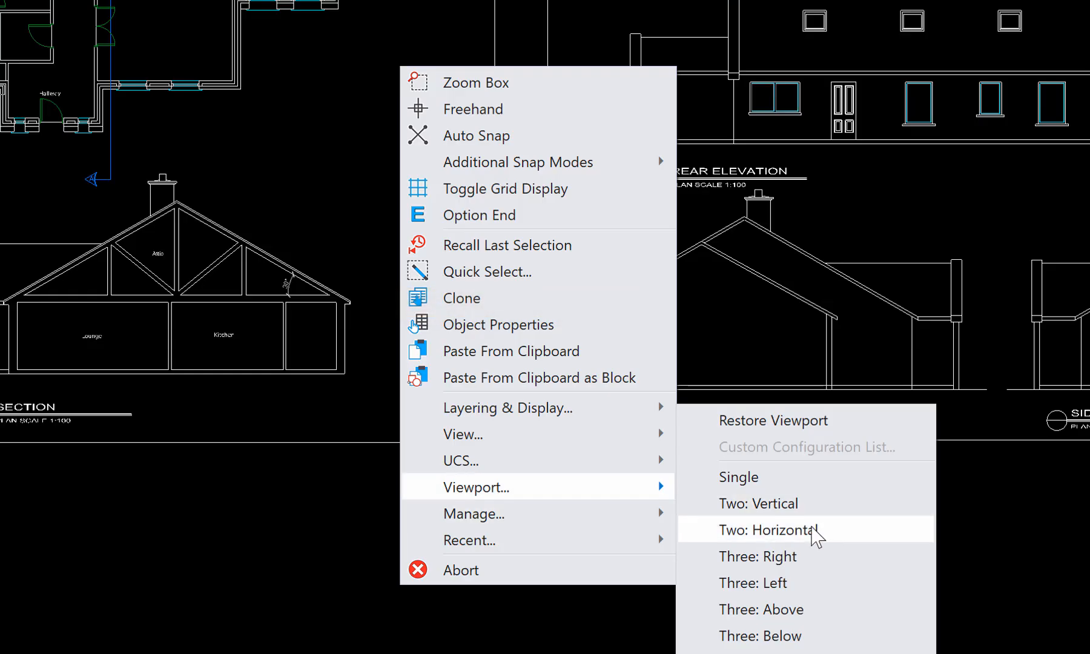
click(812, 529)
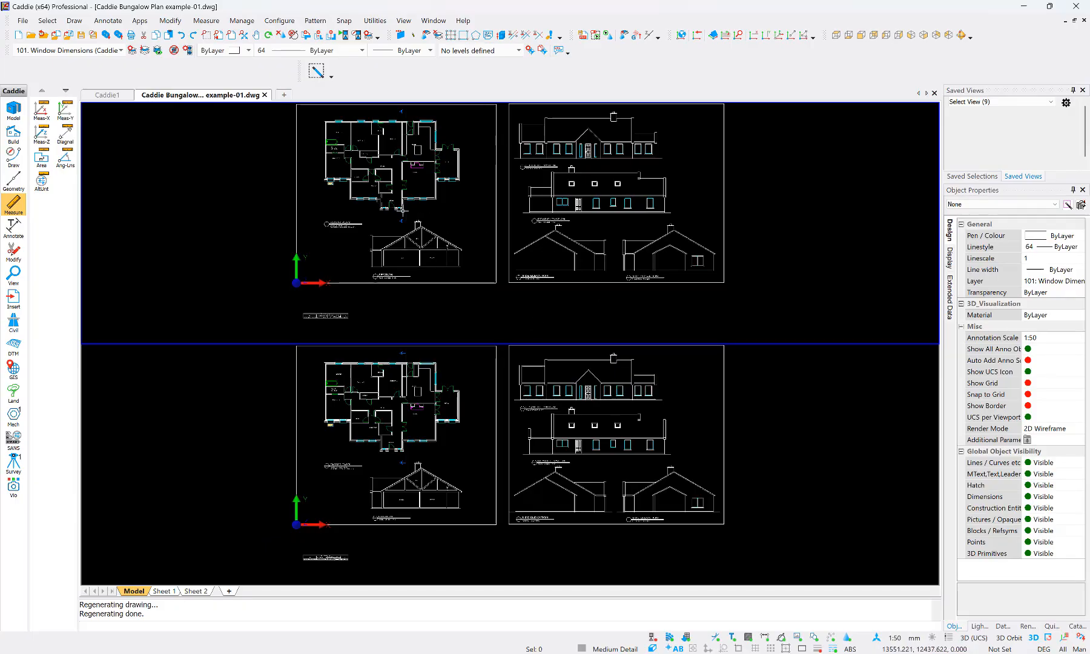
- Restore a saved elevation view in the upper viewport that shows the front elevation's windows and door close up
click(827, 198)
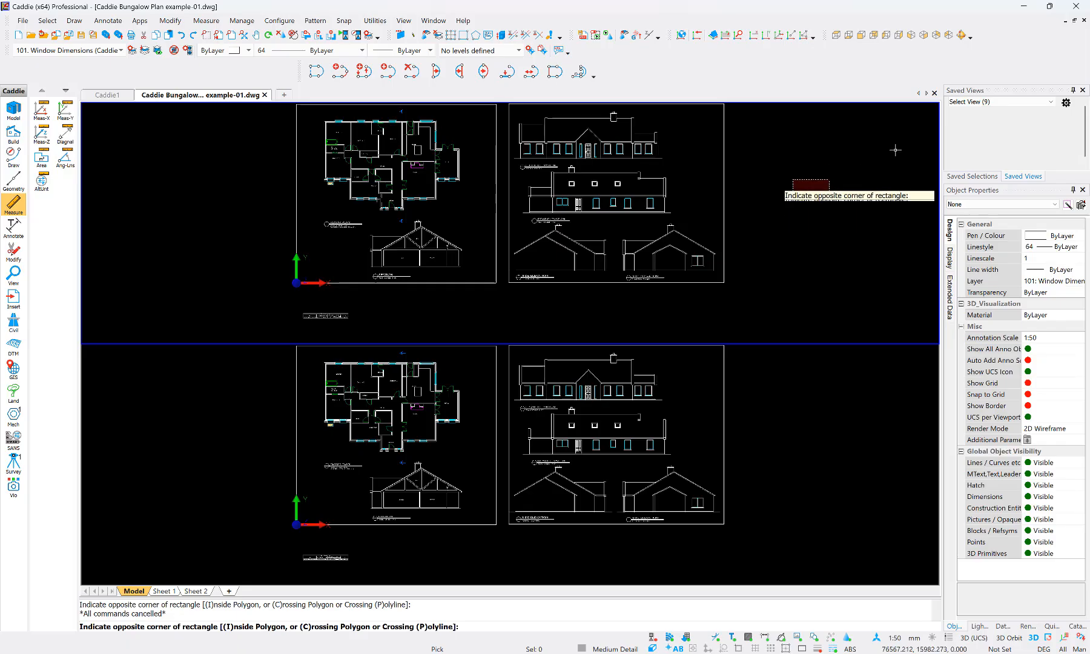
click(1028, 103)
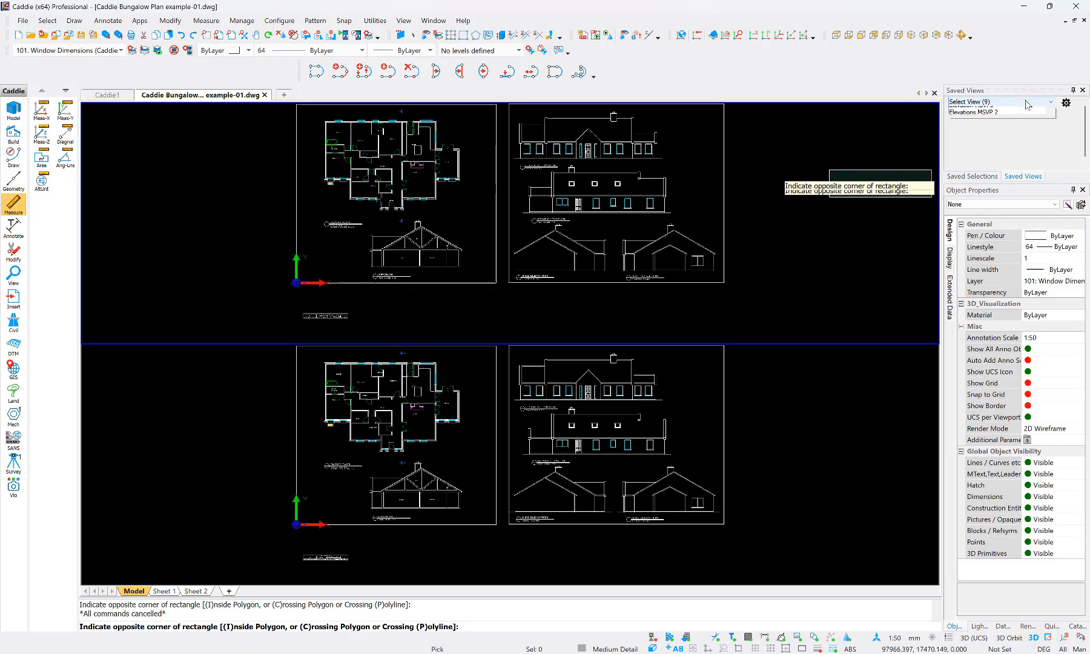
click(983, 139)
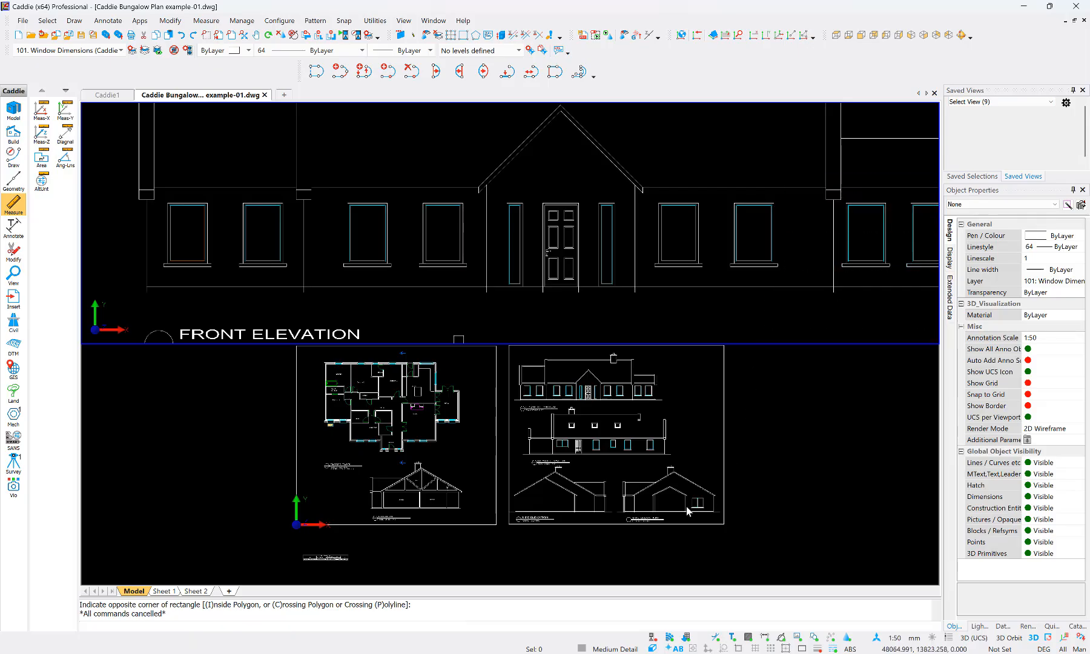
- Restore the saved view Plan 2 MSVP in the lower viewport to show the floor plan's front windows close up
click(775, 499)
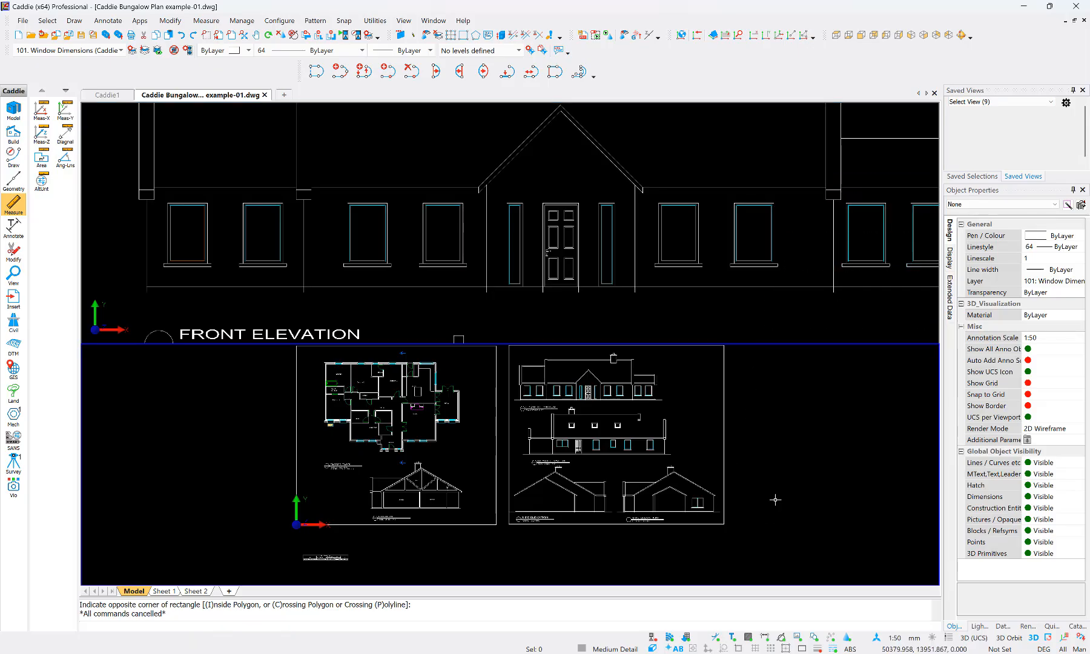
click(1023, 102)
scroll(993, 130, down, 2)
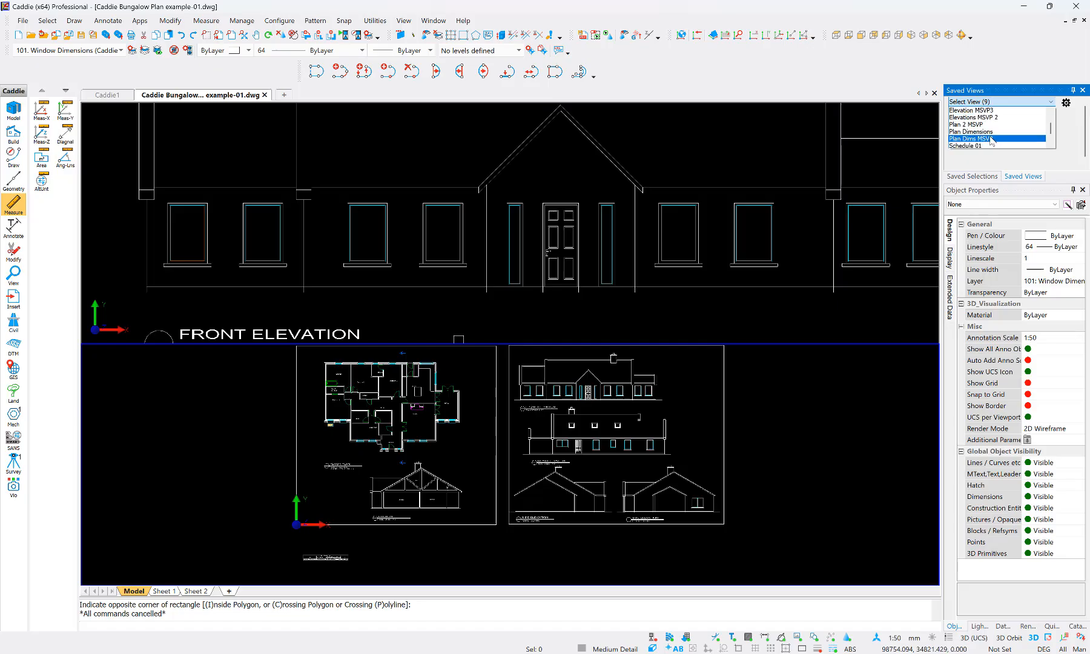
scroll(996, 137, down, 2)
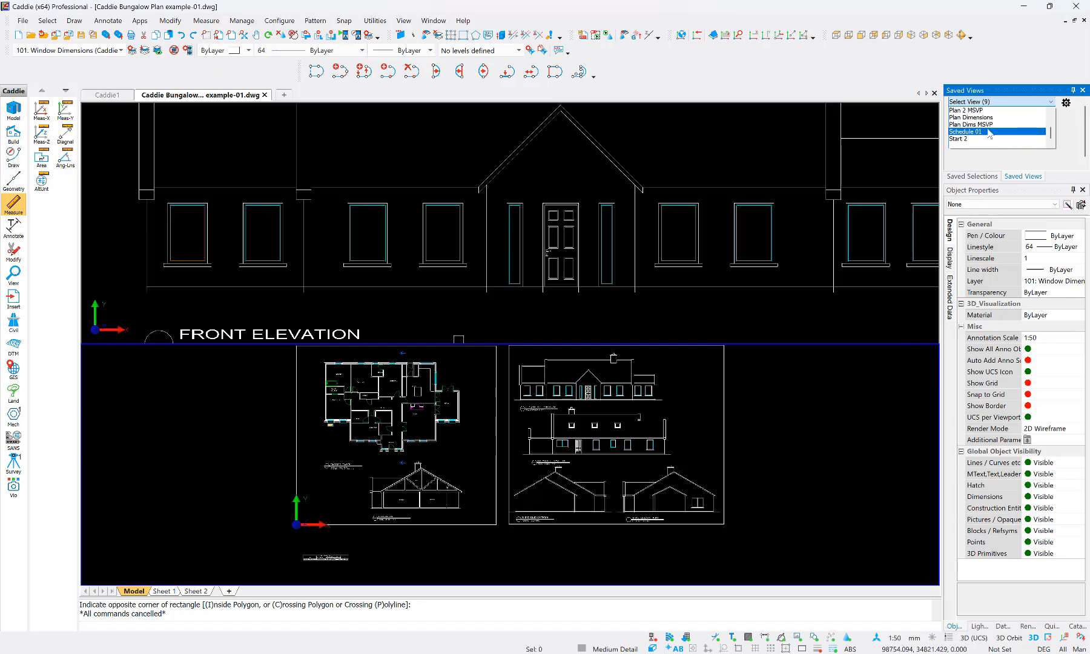
click(969, 110)
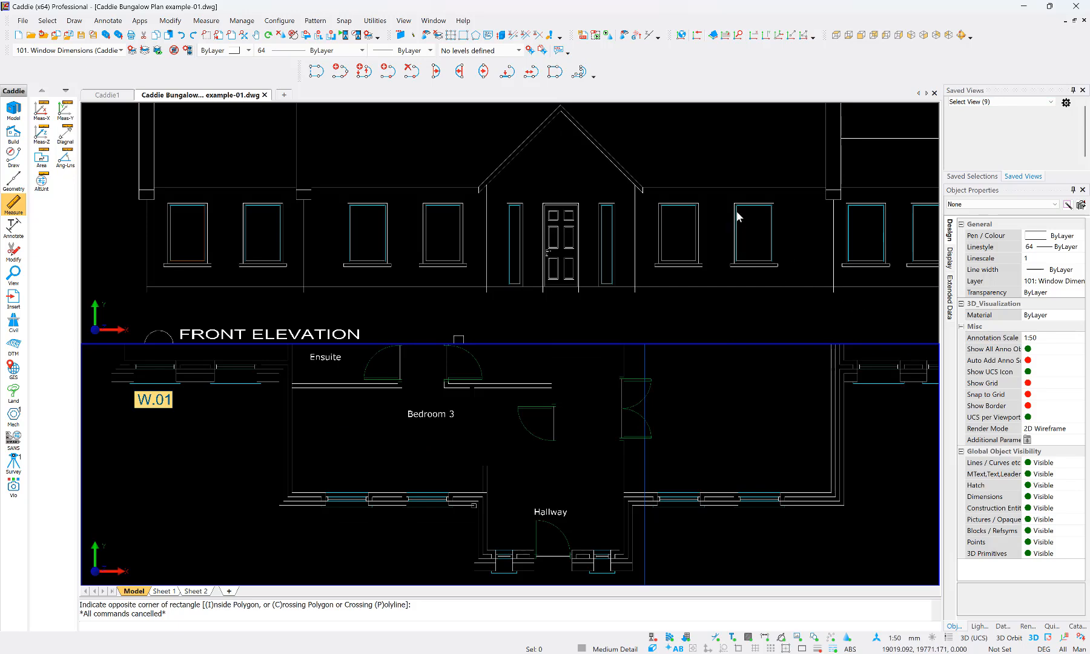
- Add horizontal dimensions for the widths of window W.01 and the window beside it on the floor plan, aligned below the windows
mouse_move(721, 212)
middle_down()
mouse_move(693, 214)
mouse_move(717, 220)
middle_up()
scroll(694, 214, up, 3)
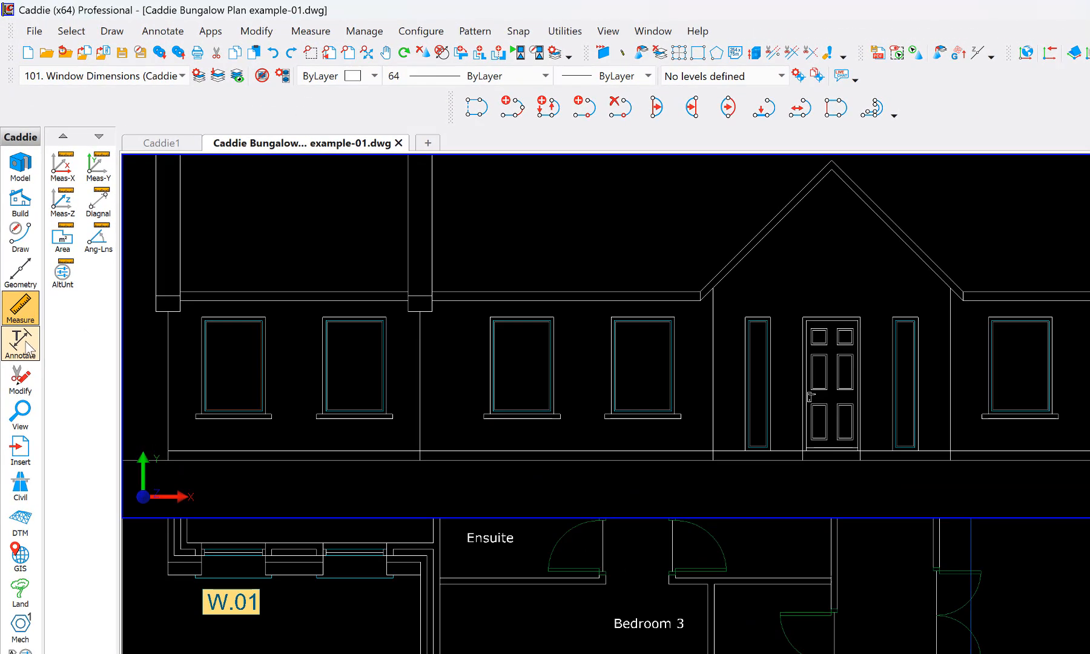
click(14, 228)
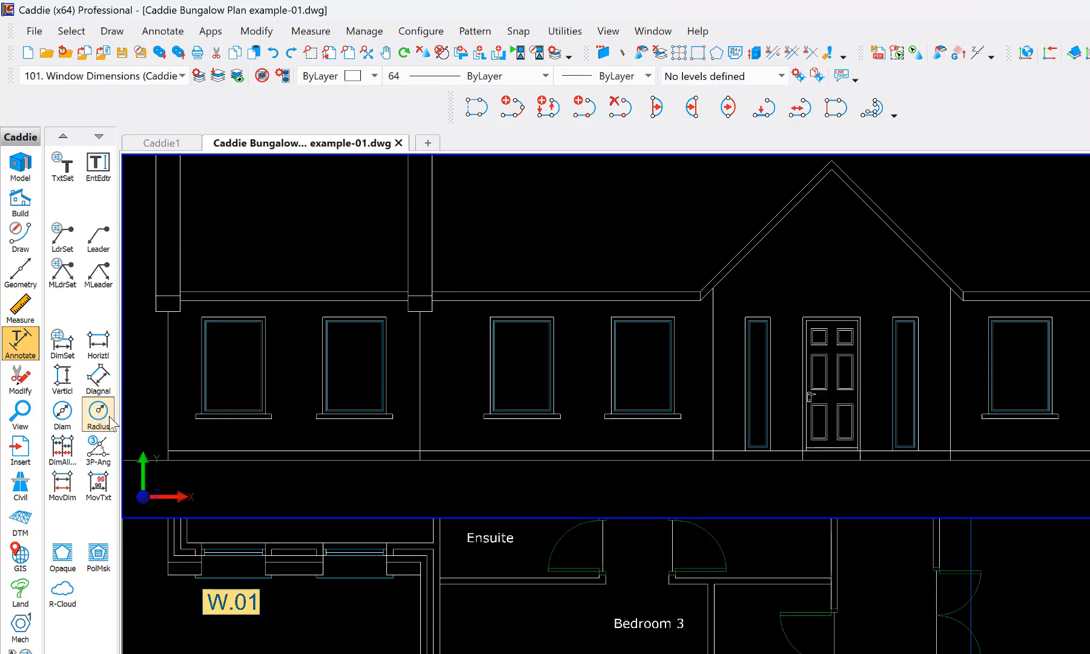
click(100, 345)
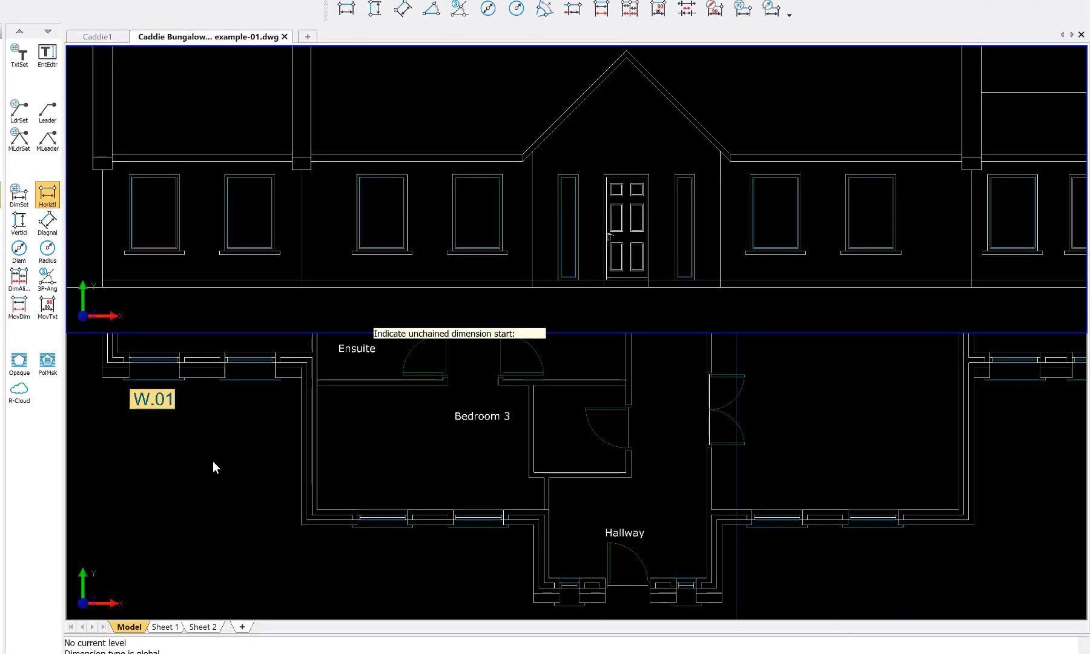
click(213, 461)
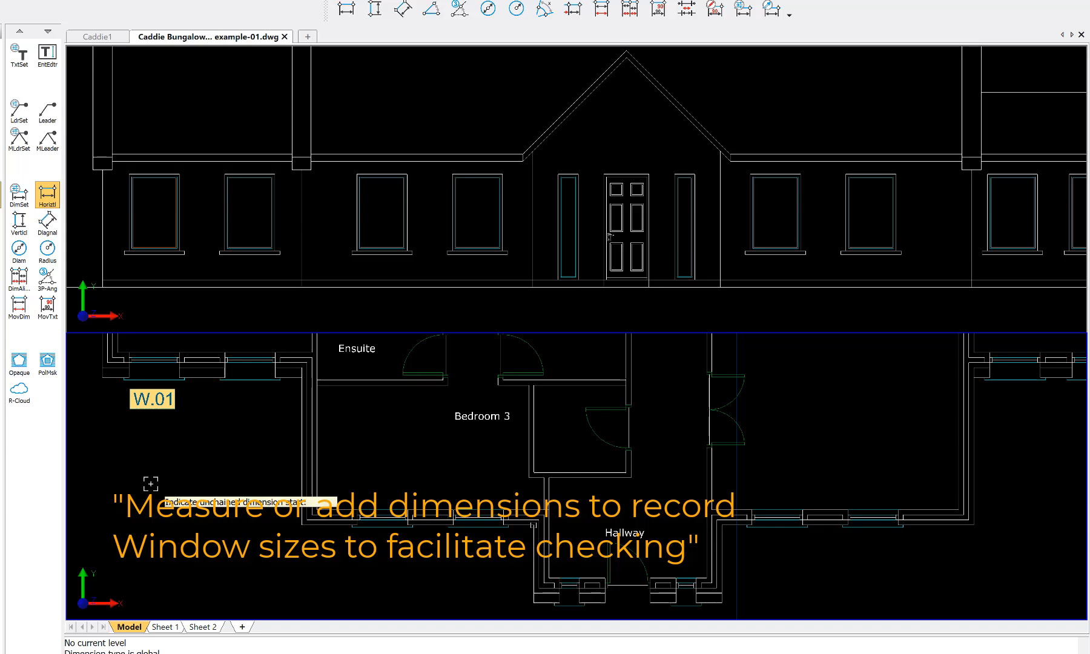
click(138, 376)
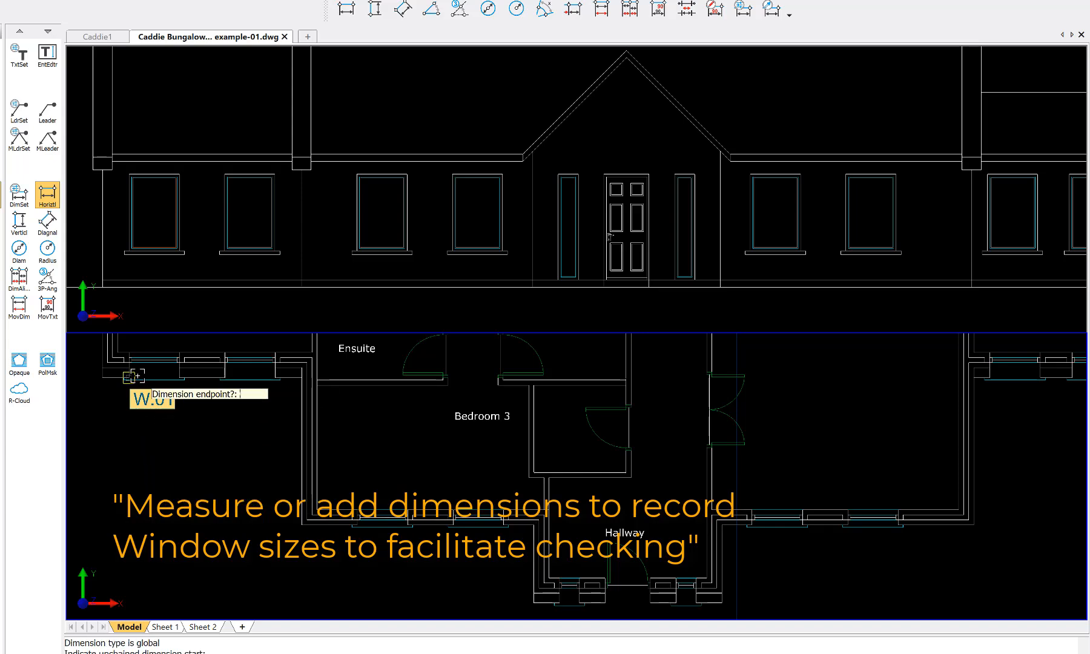
click(178, 376)
click(170, 417)
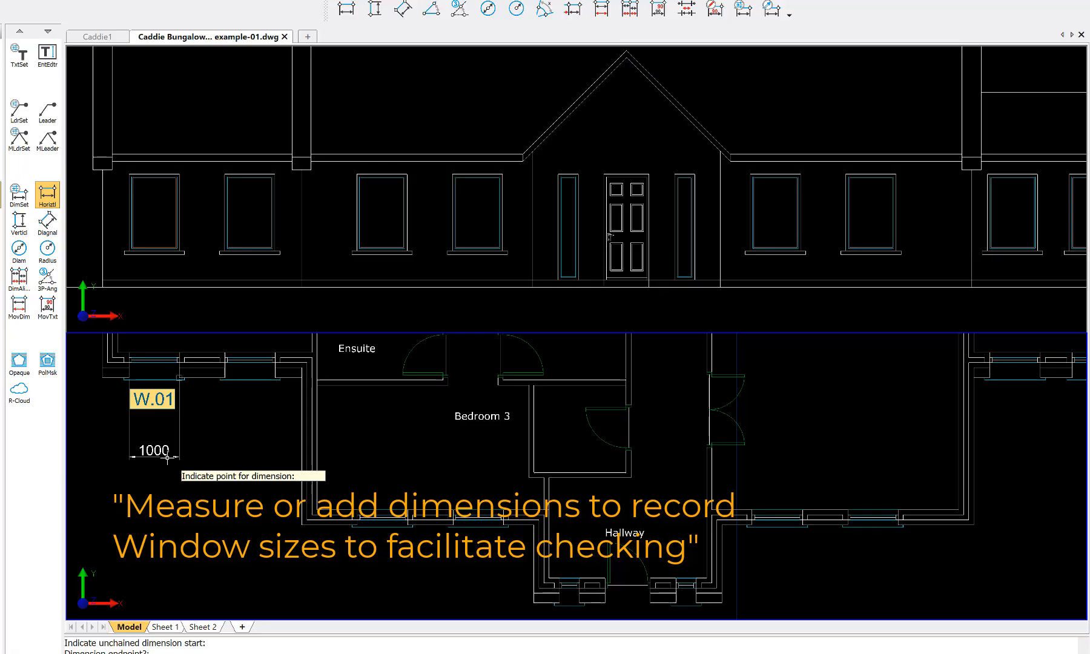
click(168, 457)
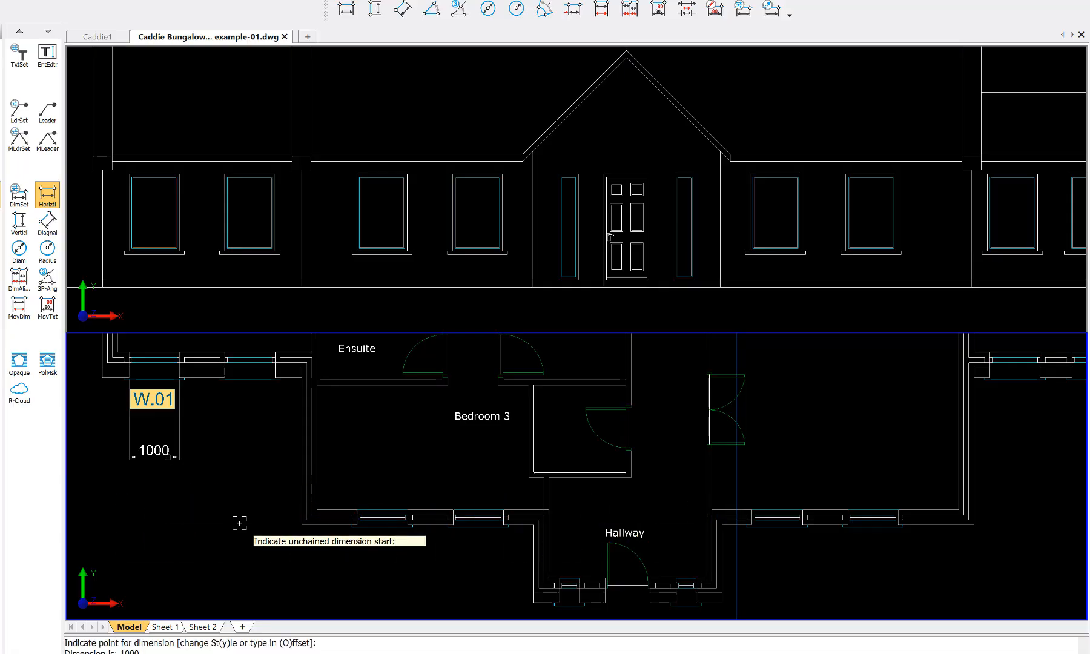
click(225, 377)
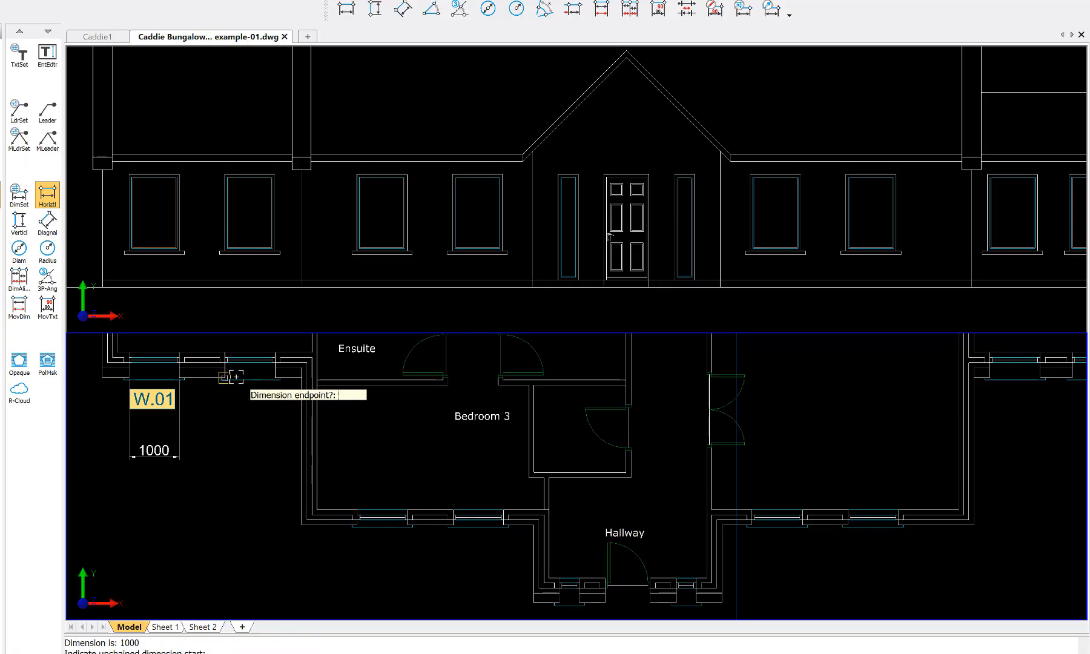
click(276, 377)
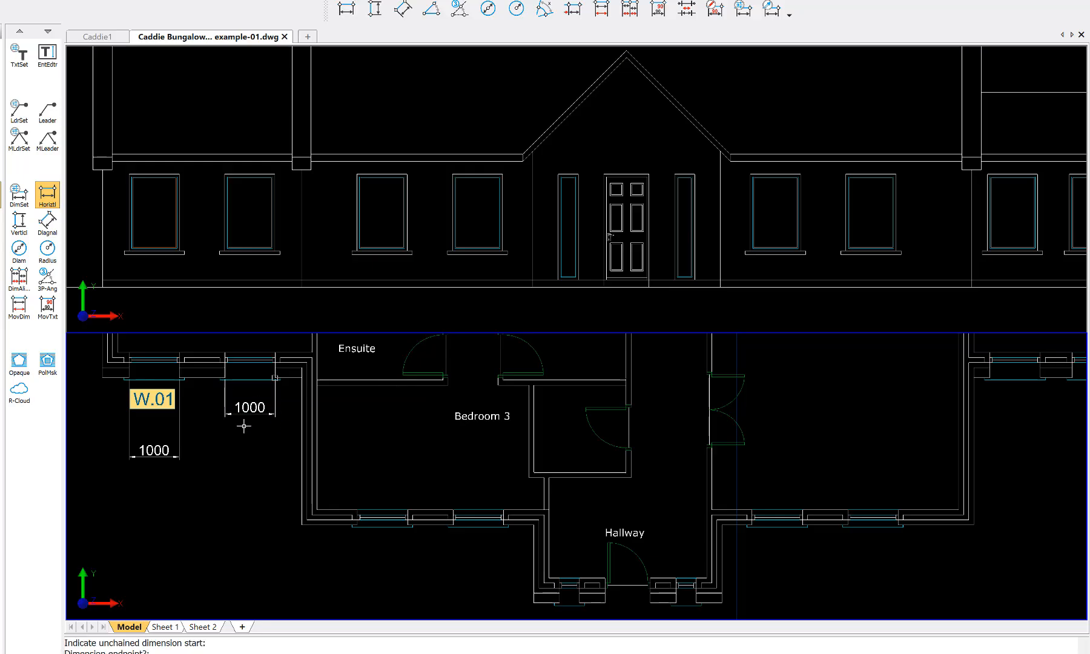
click(225, 457)
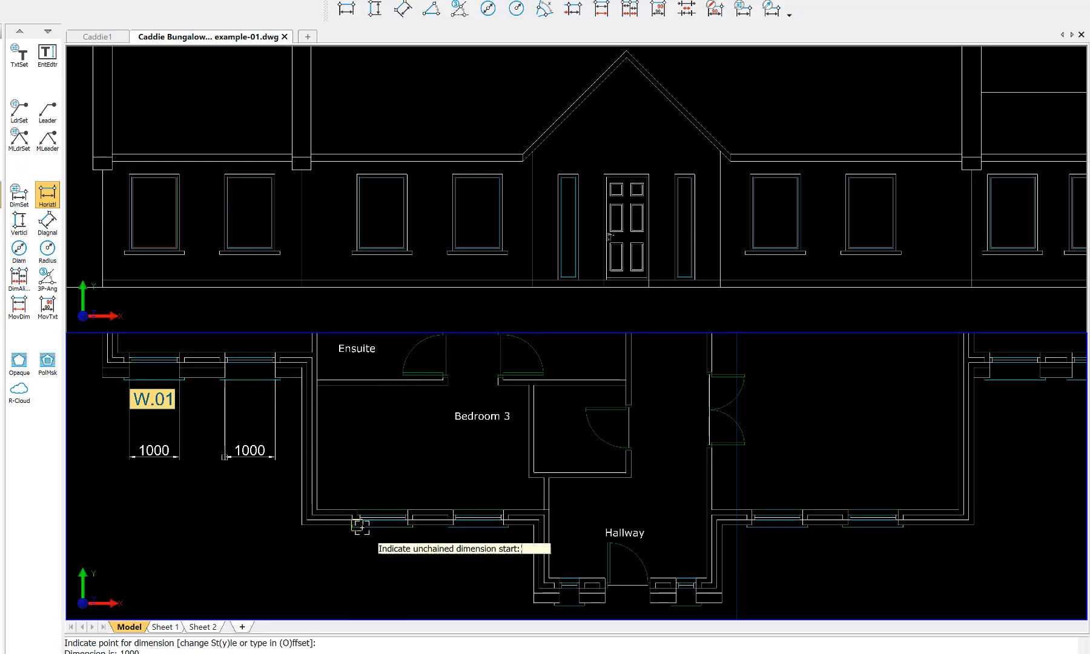
- Dimension the widths of the two Bedroom 3 front windows on the floor plan, aligning both dimensions below the wall
click(409, 524)
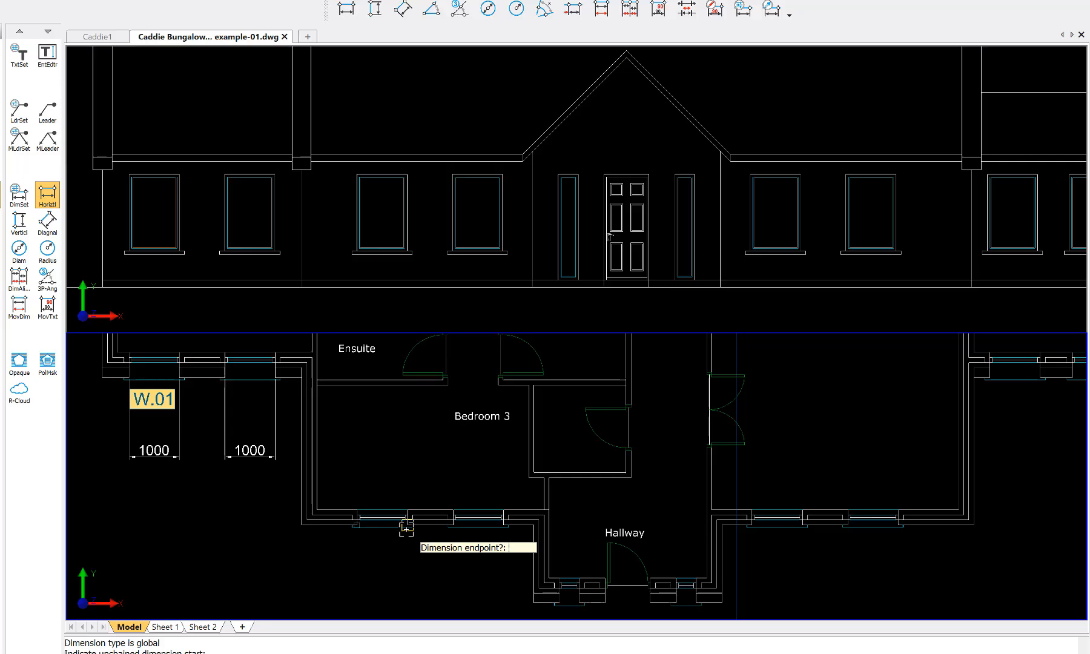
click(407, 526)
click(391, 566)
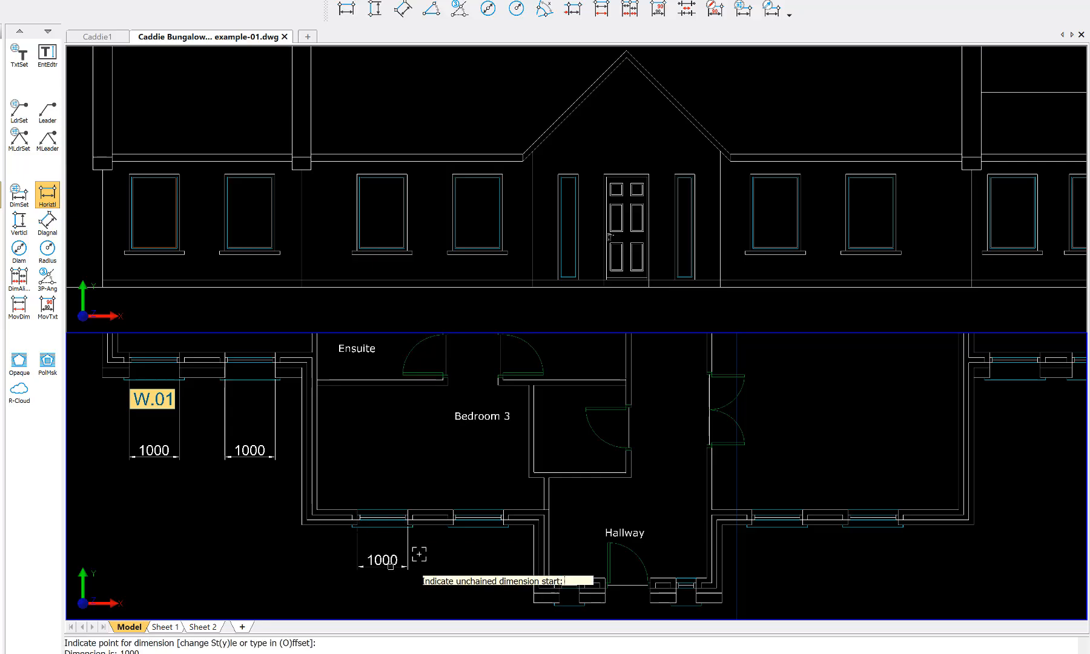
click(454, 524)
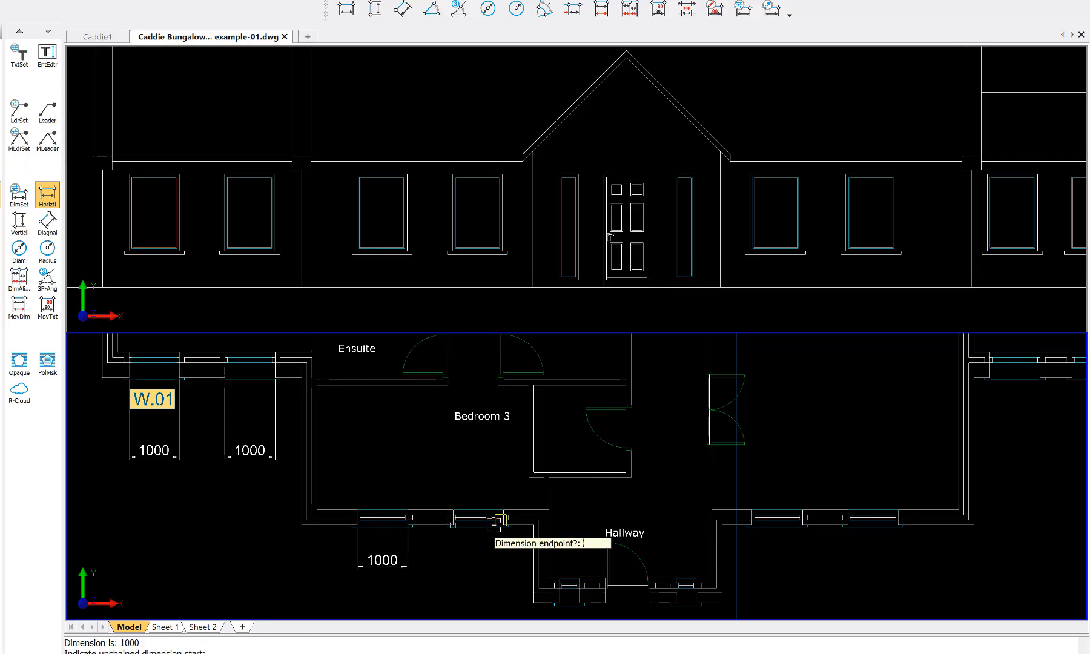
click(502, 524)
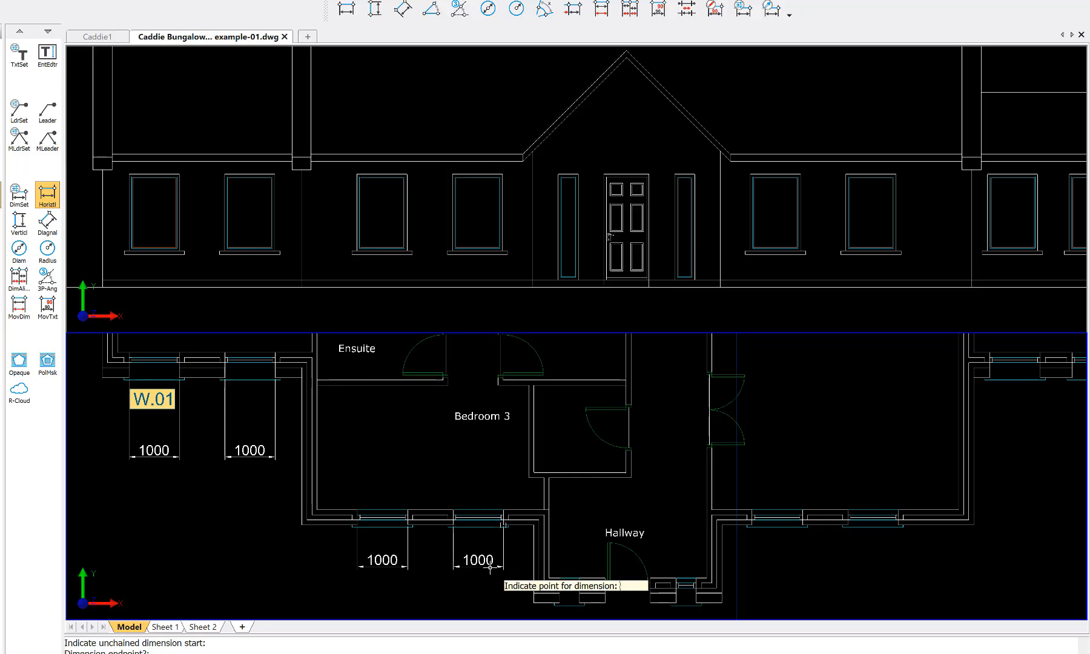
click(490, 565)
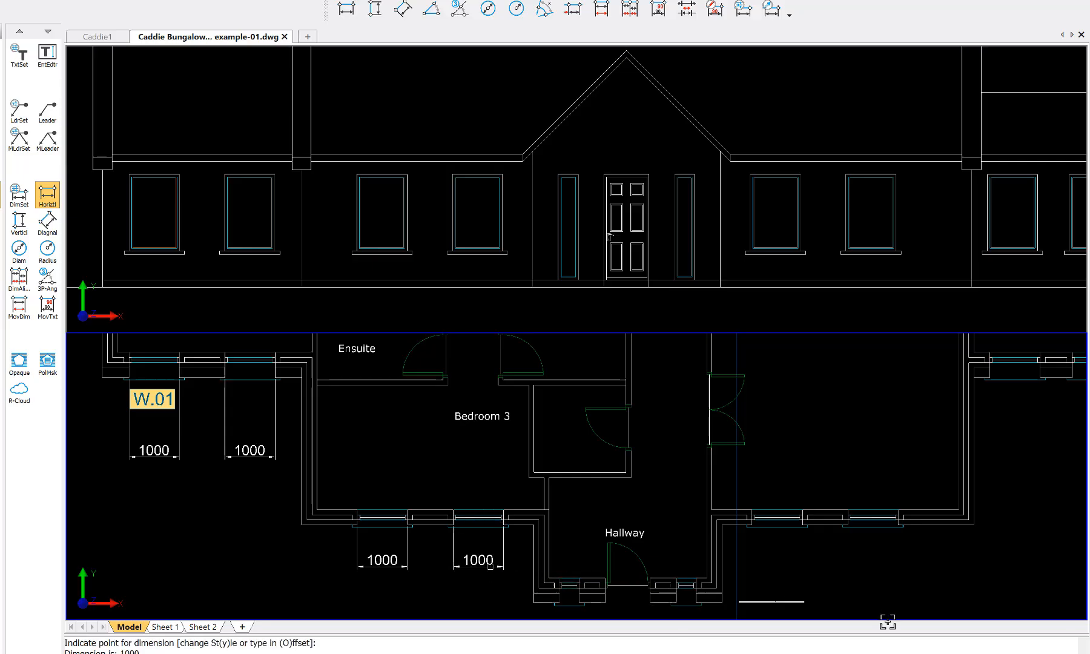
- Dimension the widths of the two narrow windows flanking the Hallway entrance door on the floor plan
click(557, 602)
click(577, 602)
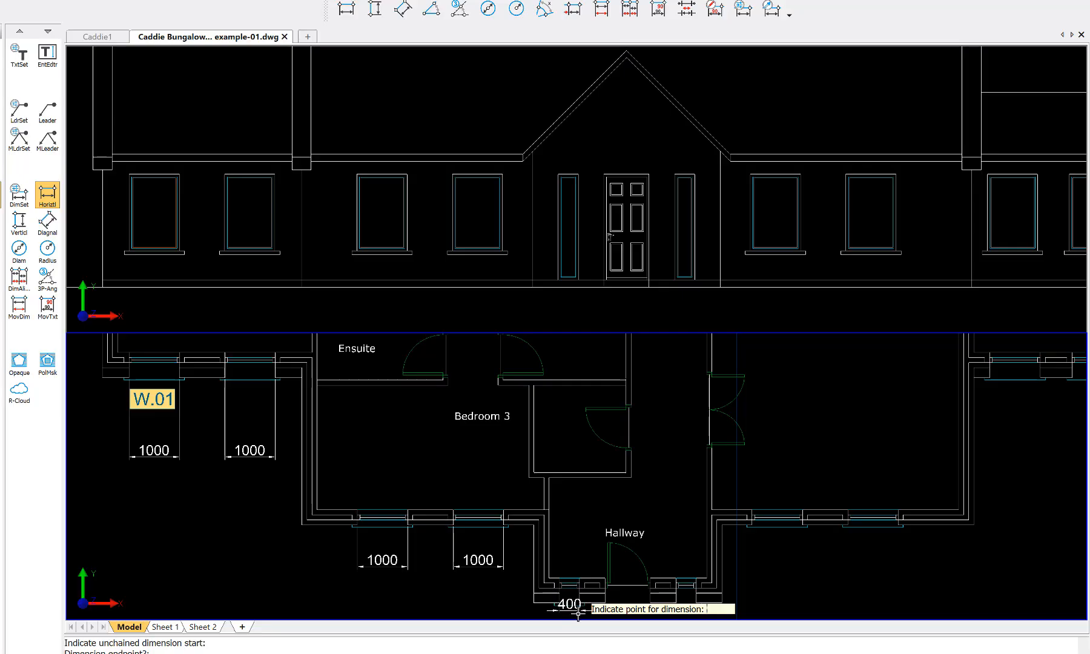
click(578, 614)
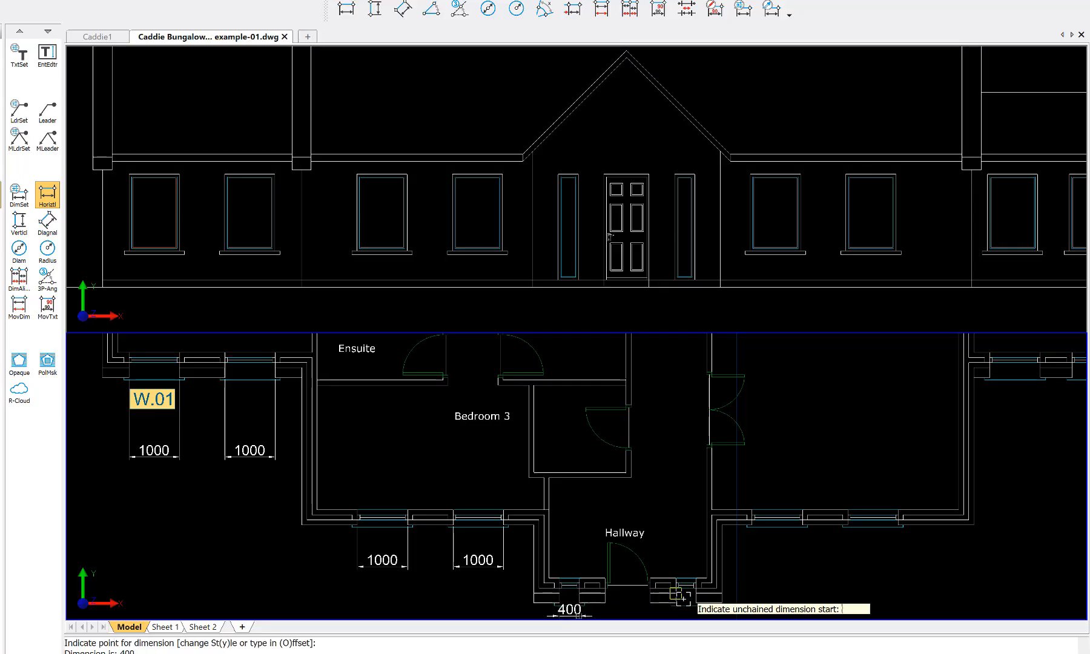
click(676, 602)
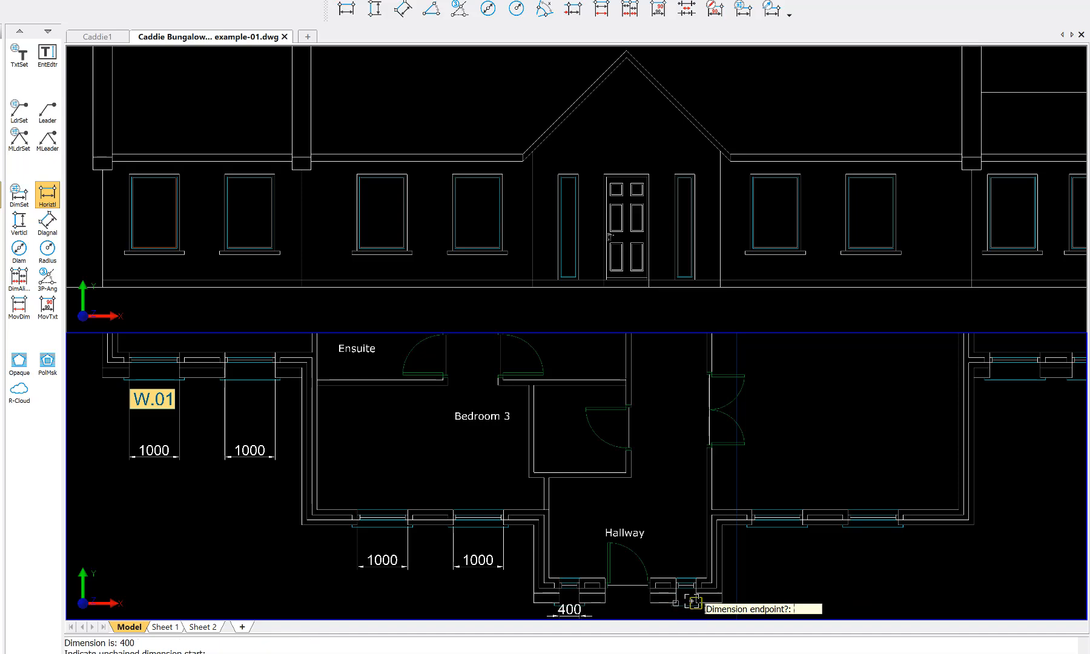
click(695, 602)
click(688, 616)
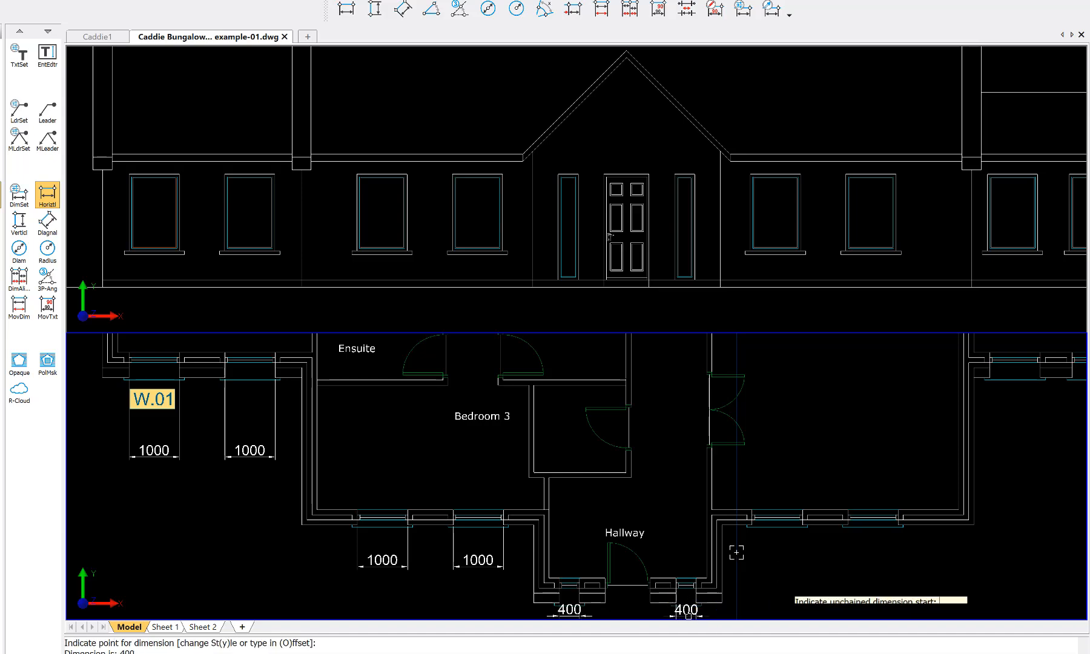
- Dimension the widths of the two front windows in the room right of the Hallway, placing the dimensions below the wall
middle_drag(630, 522, 629, 498)
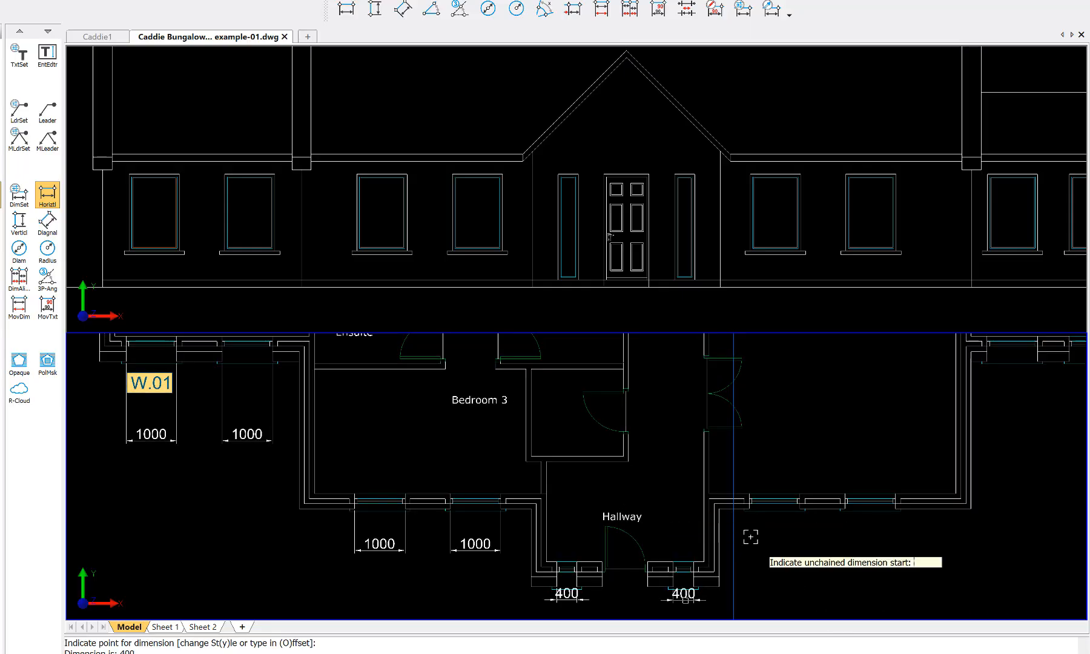
click(751, 504)
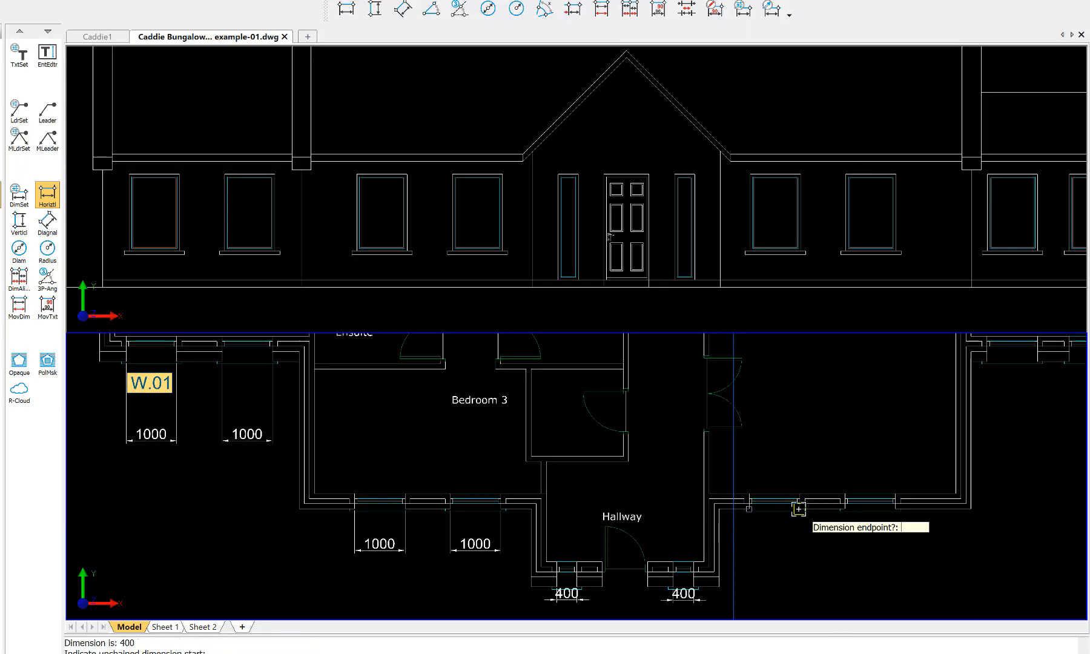
click(799, 509)
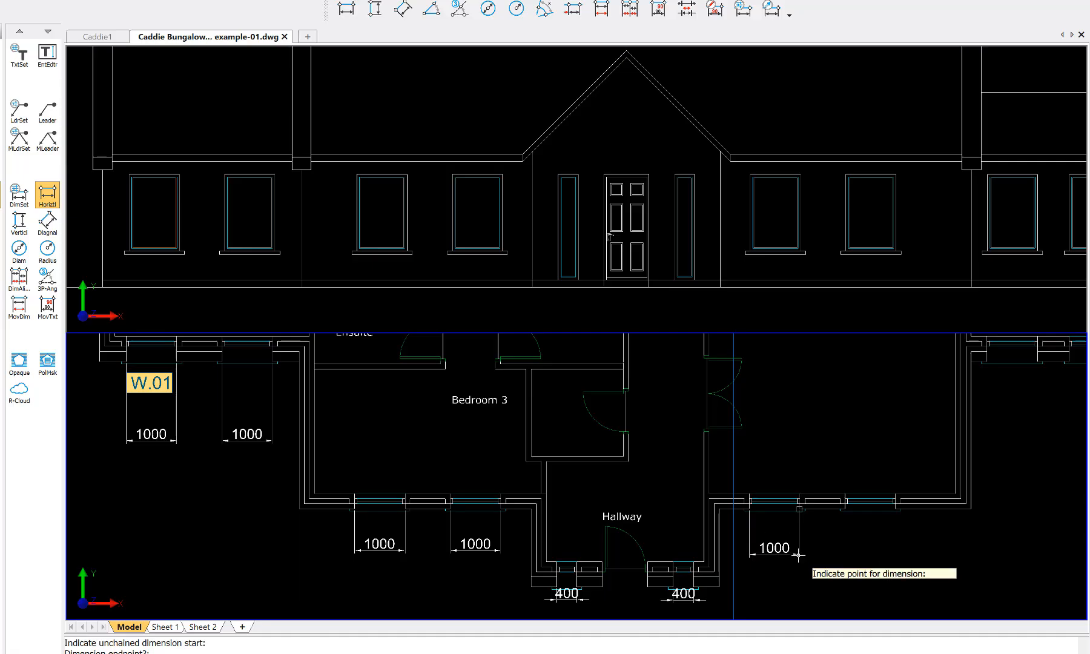
click(799, 553)
click(846, 509)
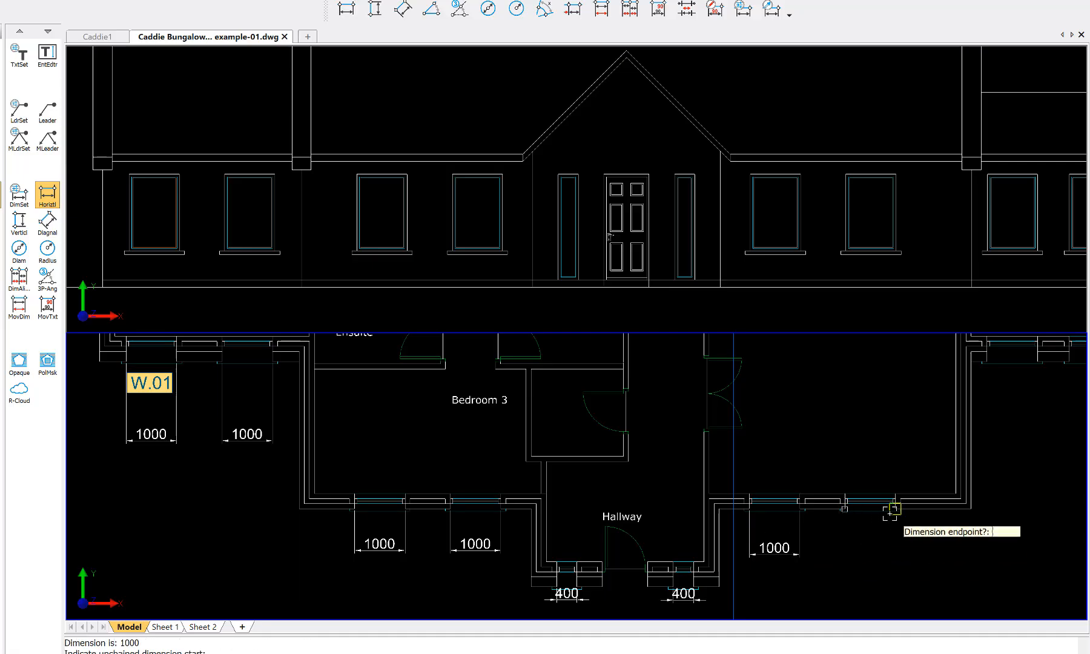
click(895, 510)
click(890, 555)
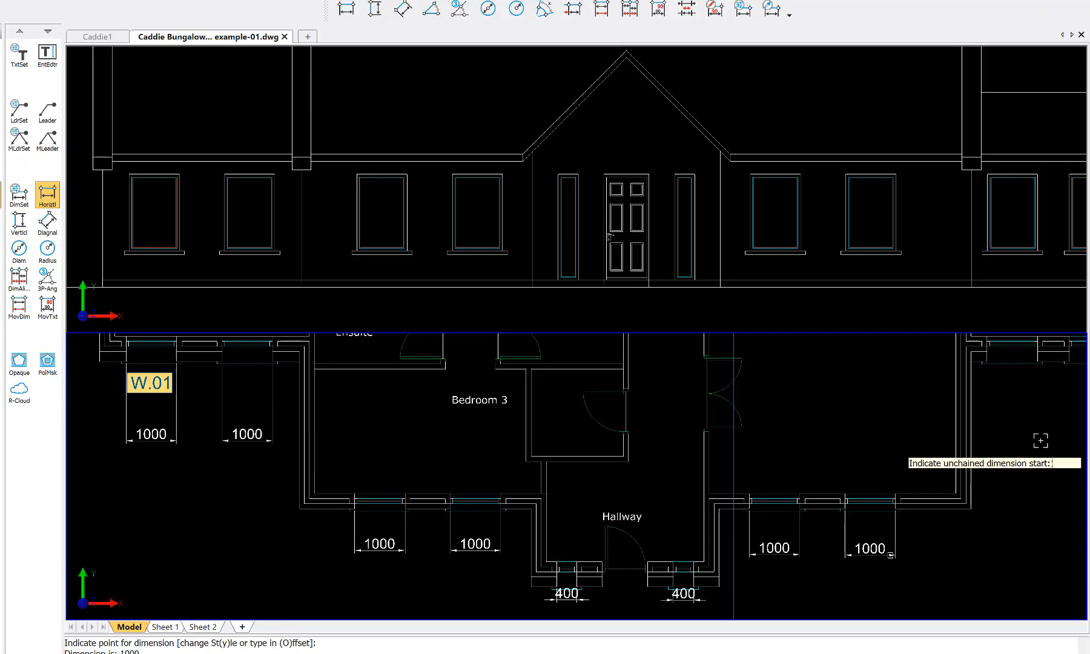
- Dimension the widths of the two front windows at the far right end of the floor plan, placing the dimensions below them
click(986, 361)
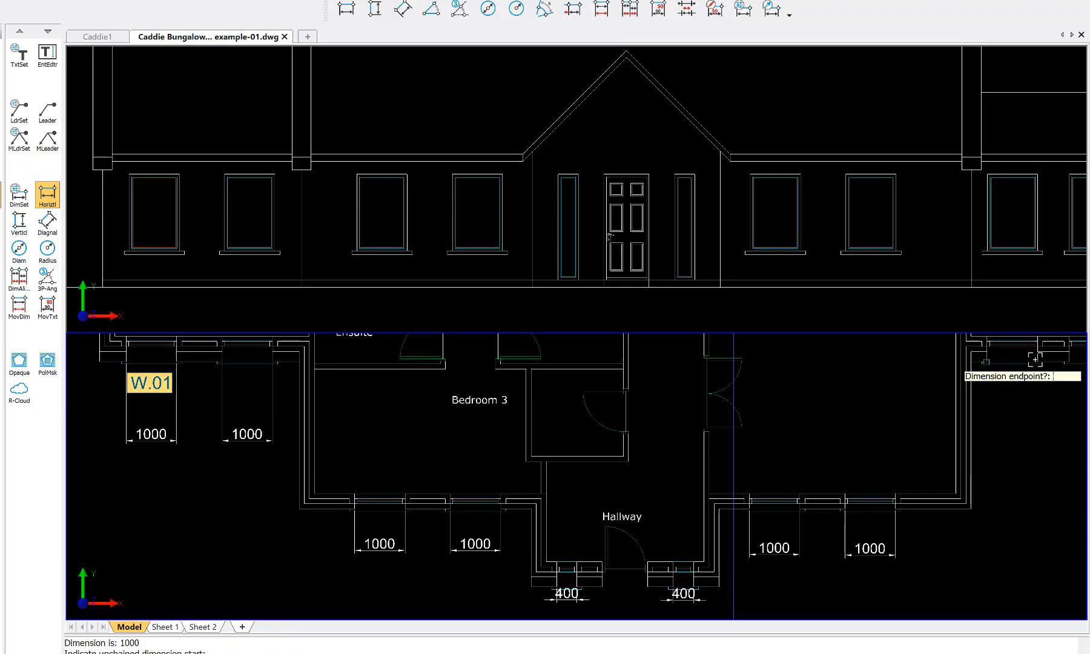
click(1037, 361)
click(1030, 409)
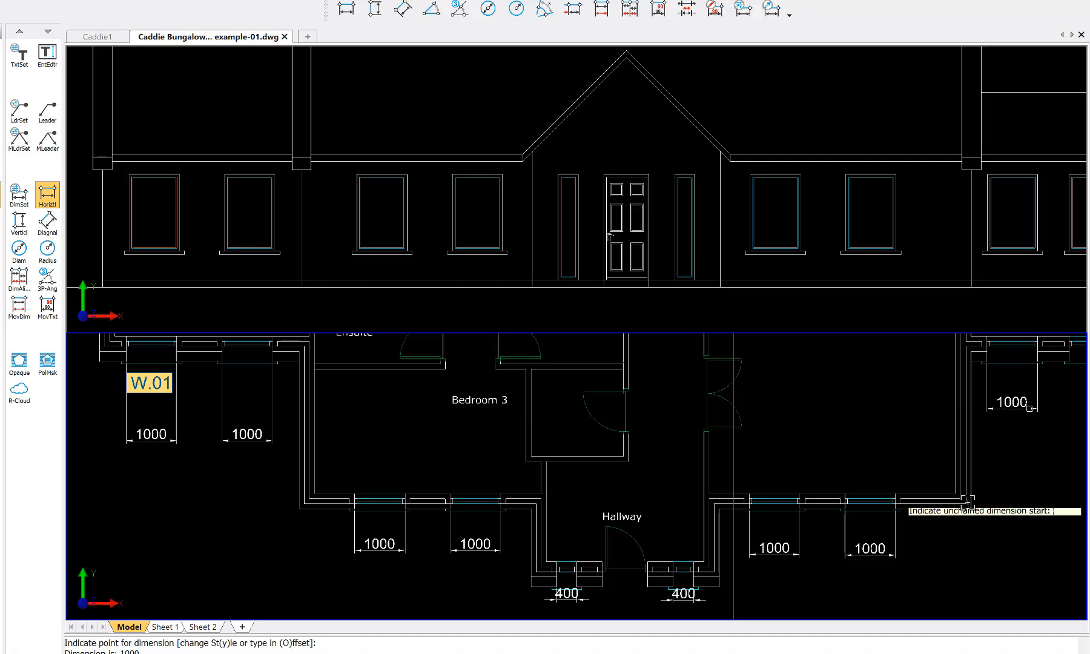
middle_drag(970, 499, 742, 509)
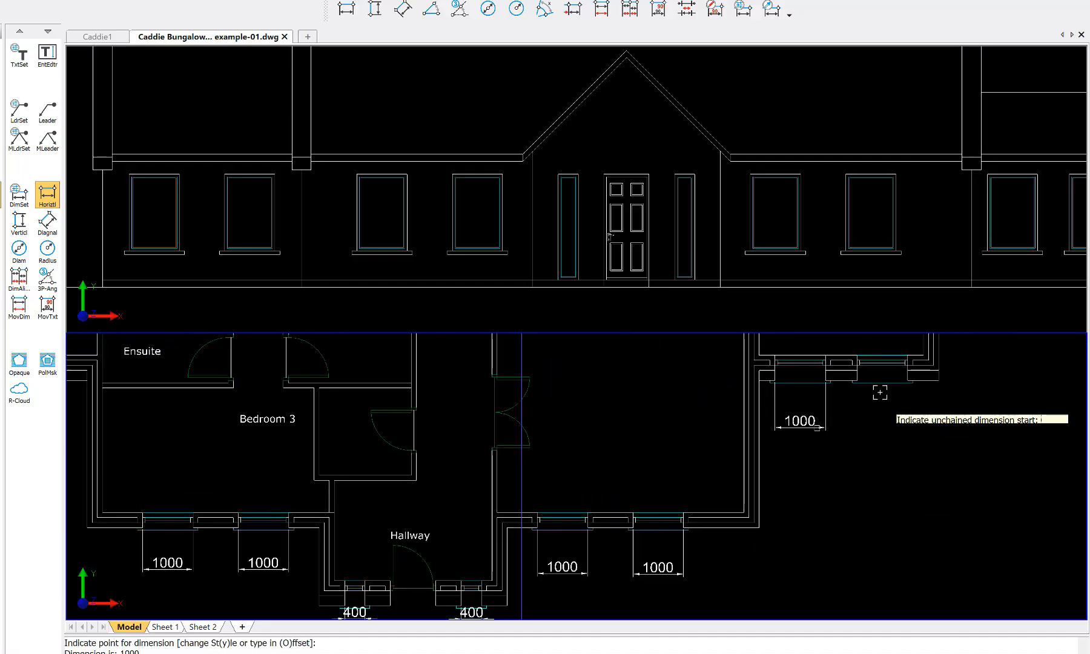
click(857, 380)
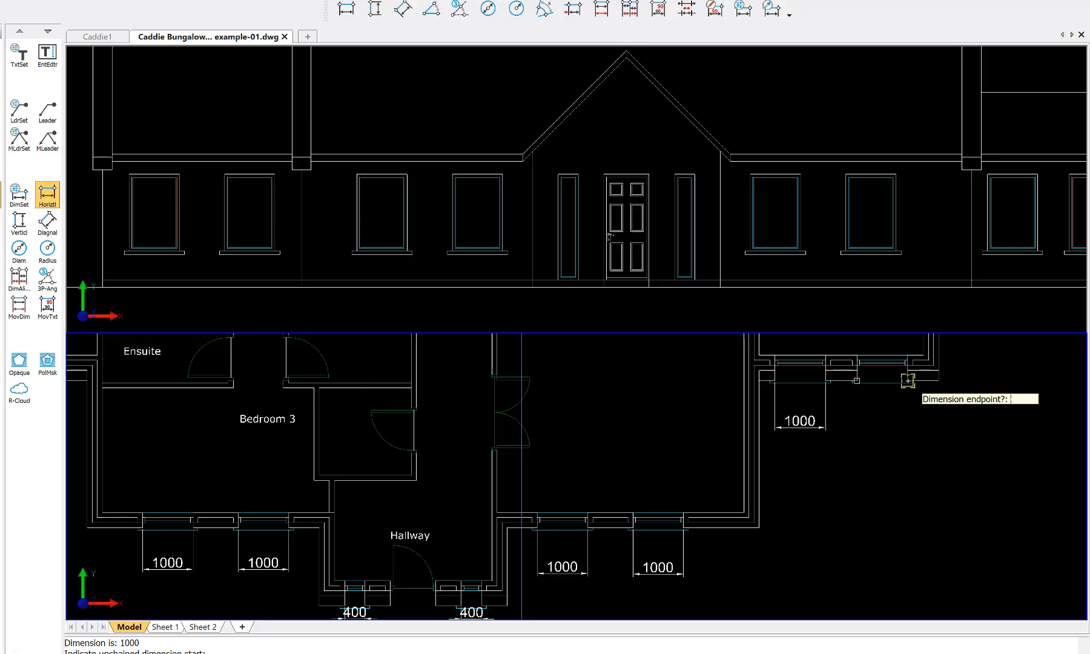
click(908, 380)
click(897, 428)
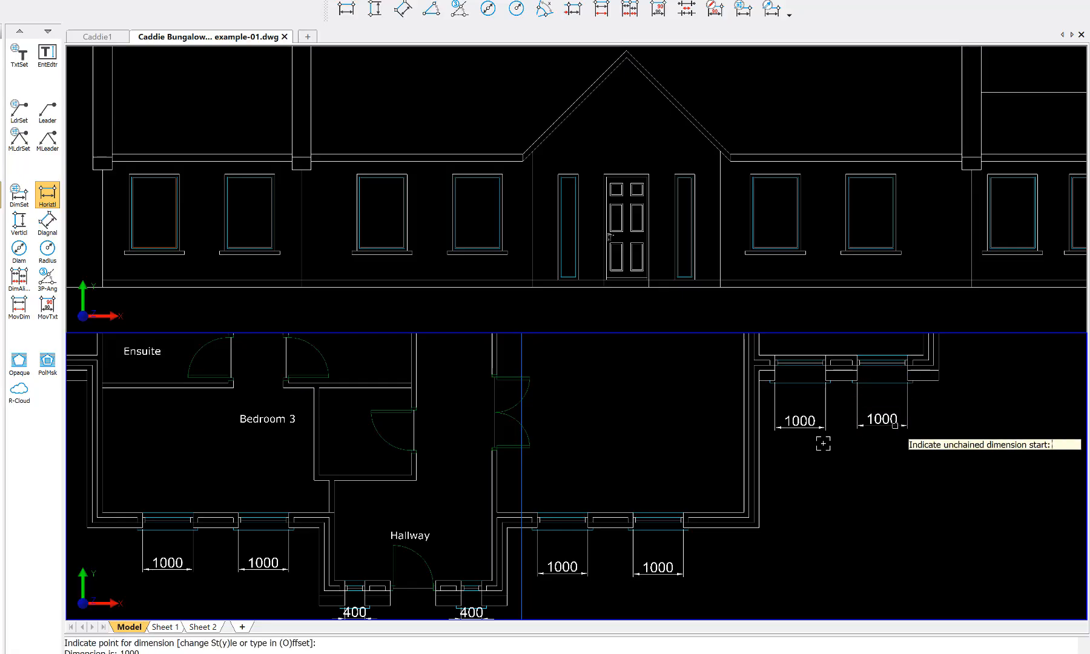
- Add a vertical dimension for the height of the leftmost window on the front elevation, placing it left of the window
middle_drag(528, 445, 725, 450)
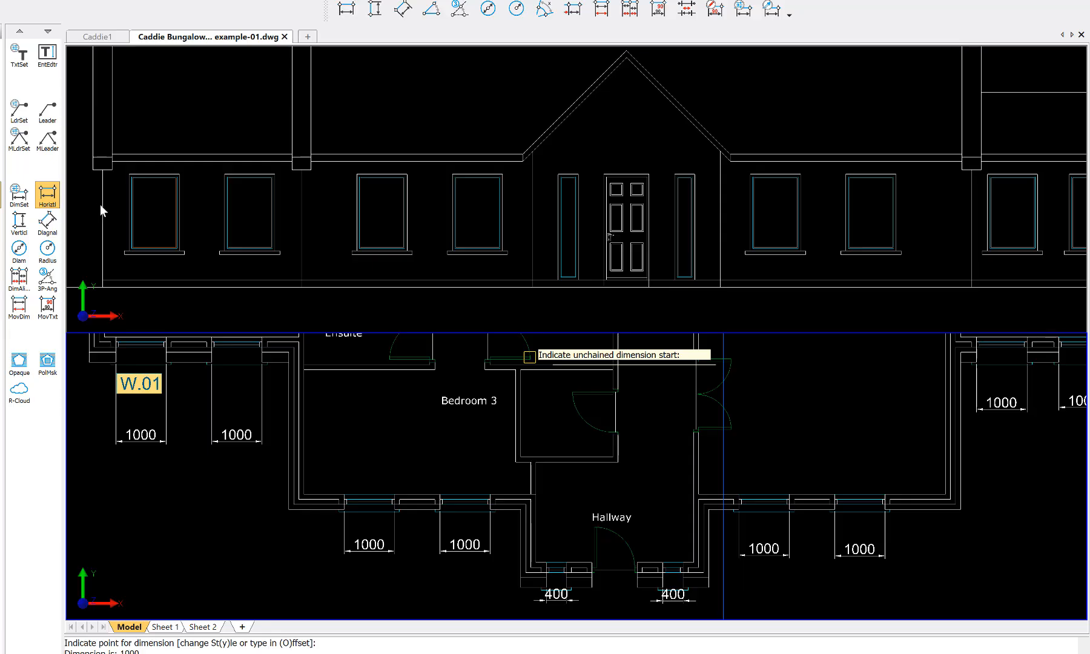
click(20, 224)
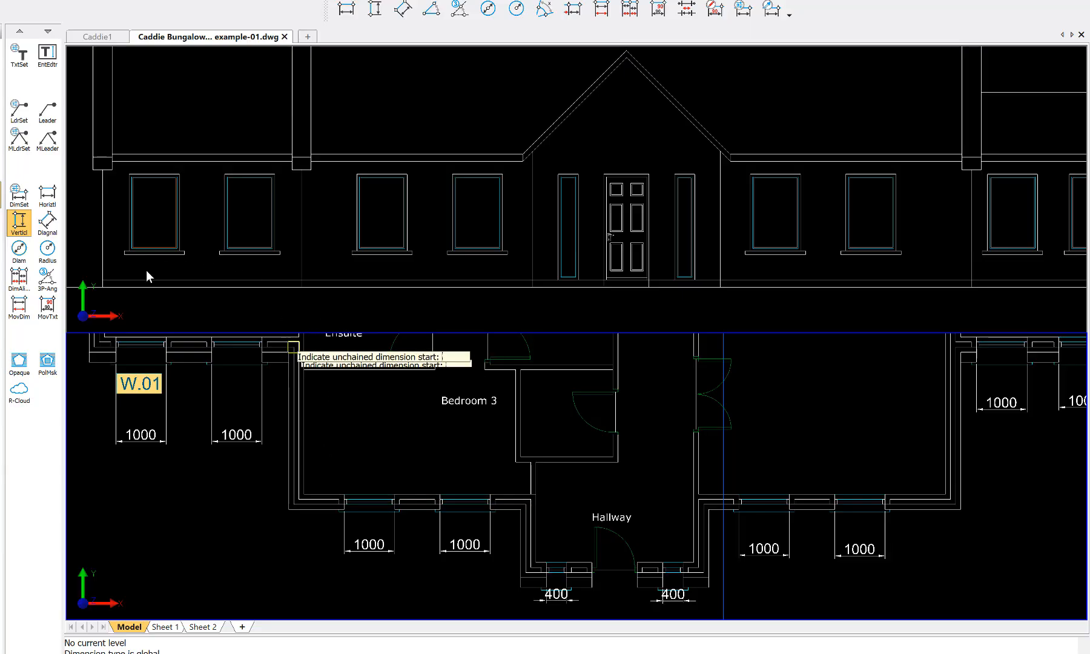
click(15, 234)
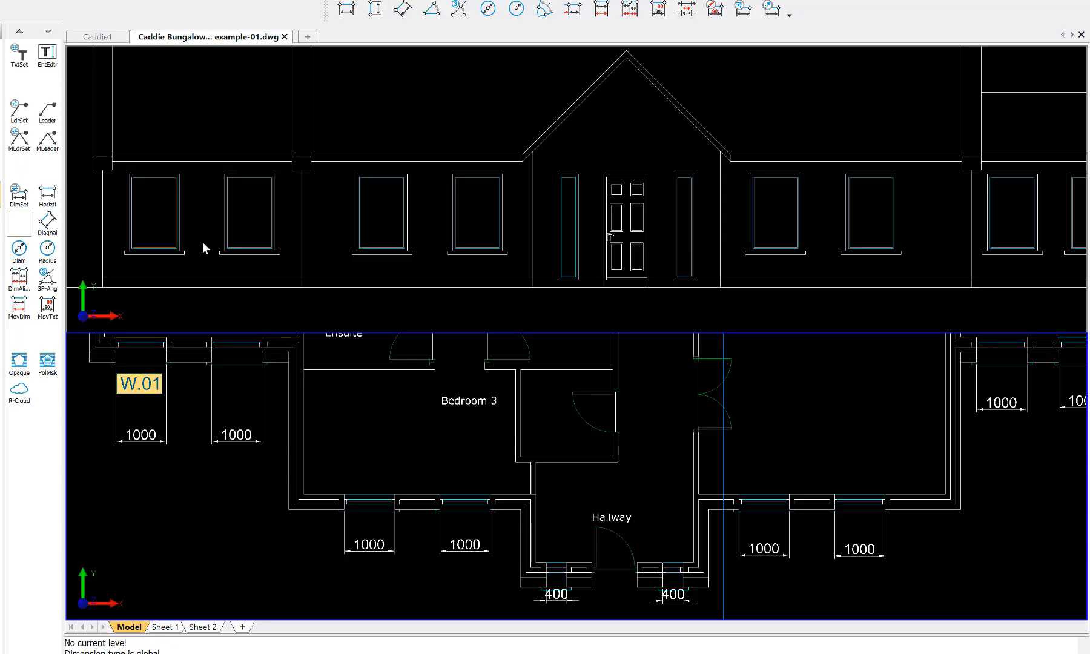
click(211, 267)
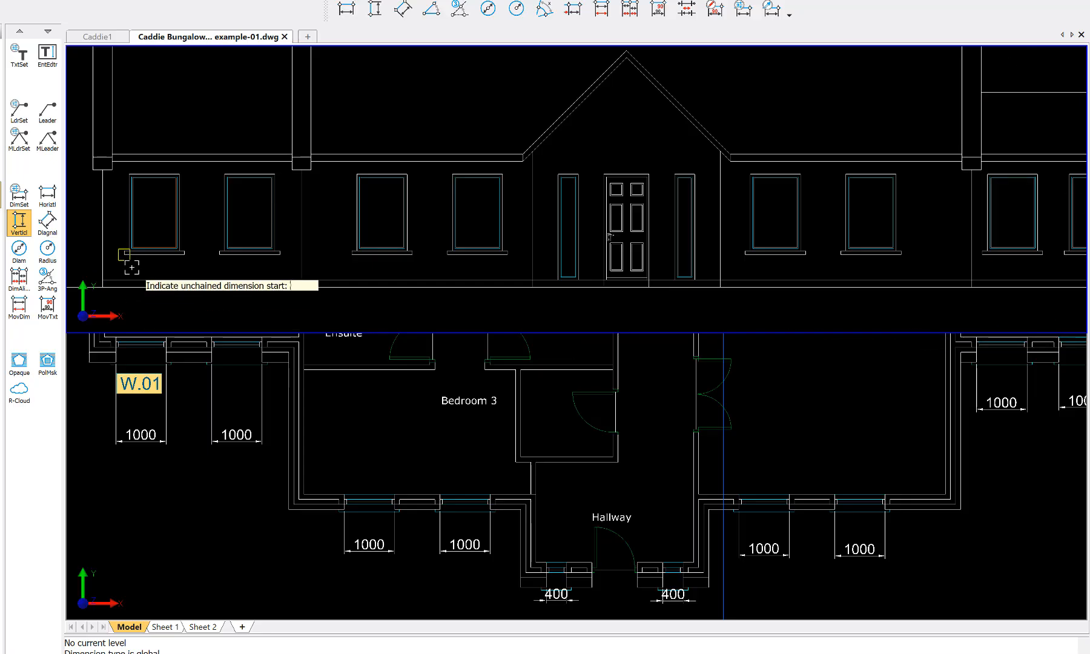
click(123, 251)
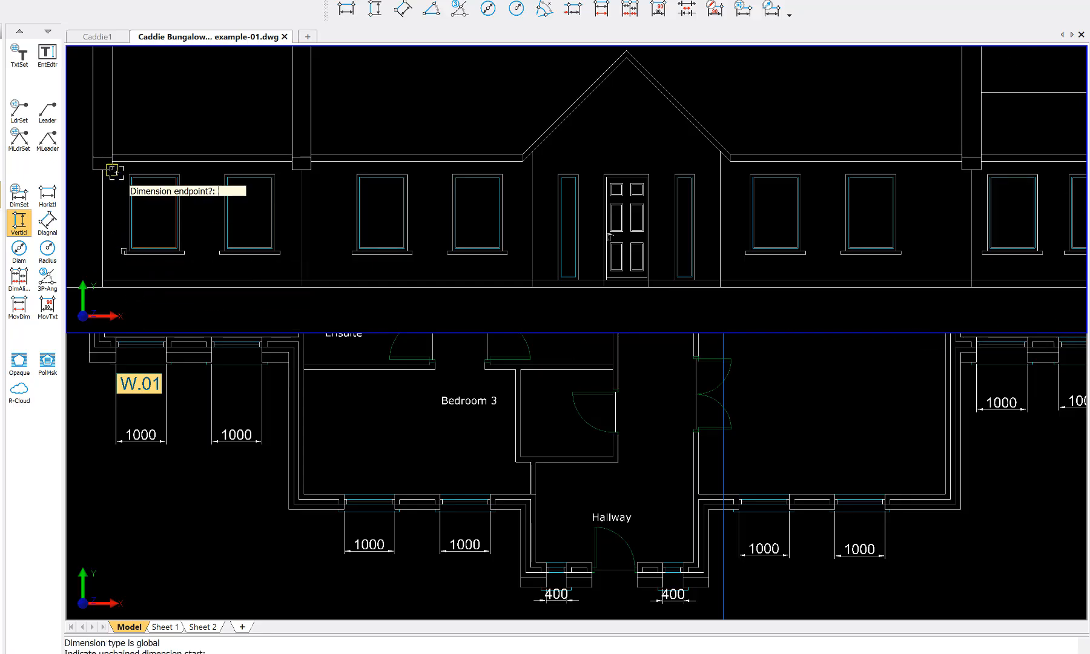
click(126, 174)
click(120, 195)
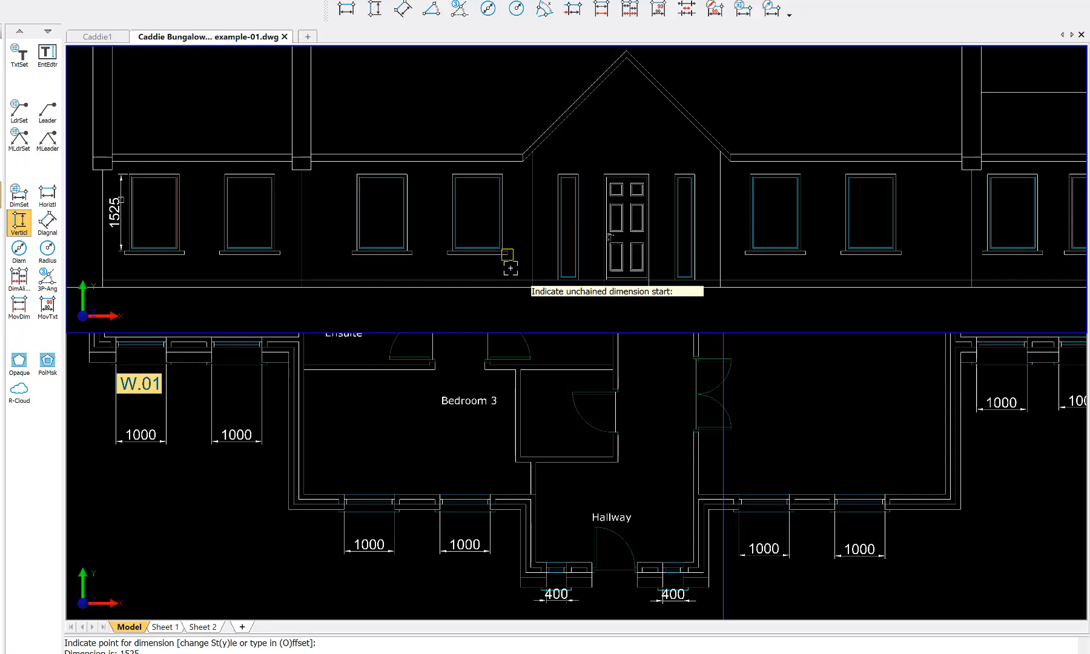
- Dimension the heights of the fourth window from the left and the narrow window left of the entrance door on the front elevation
click(446, 250)
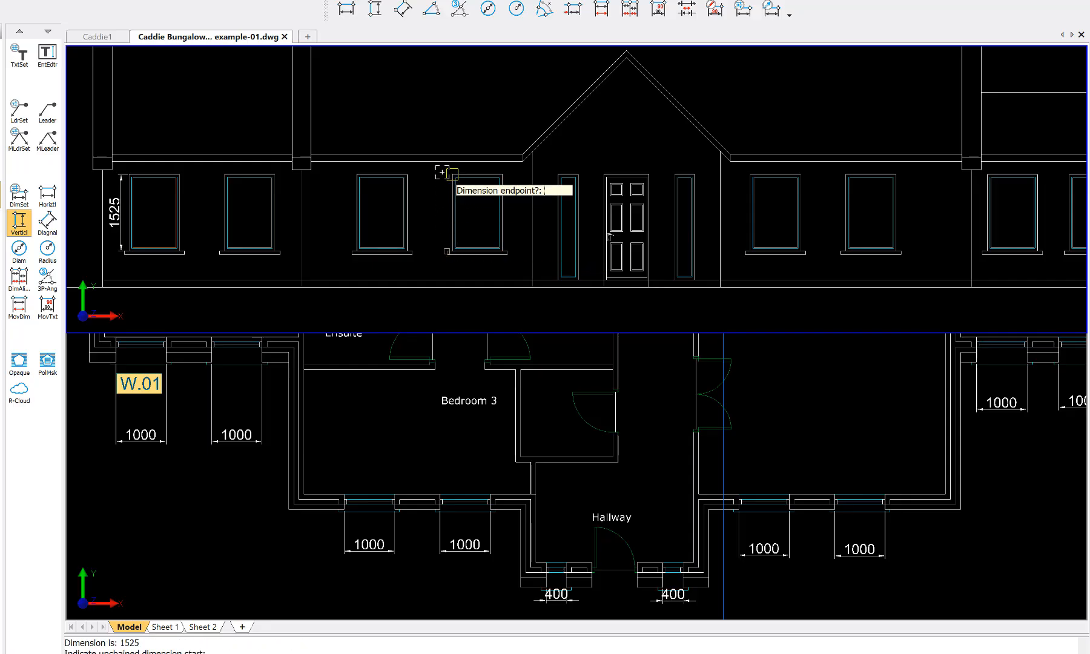
click(448, 174)
click(433, 200)
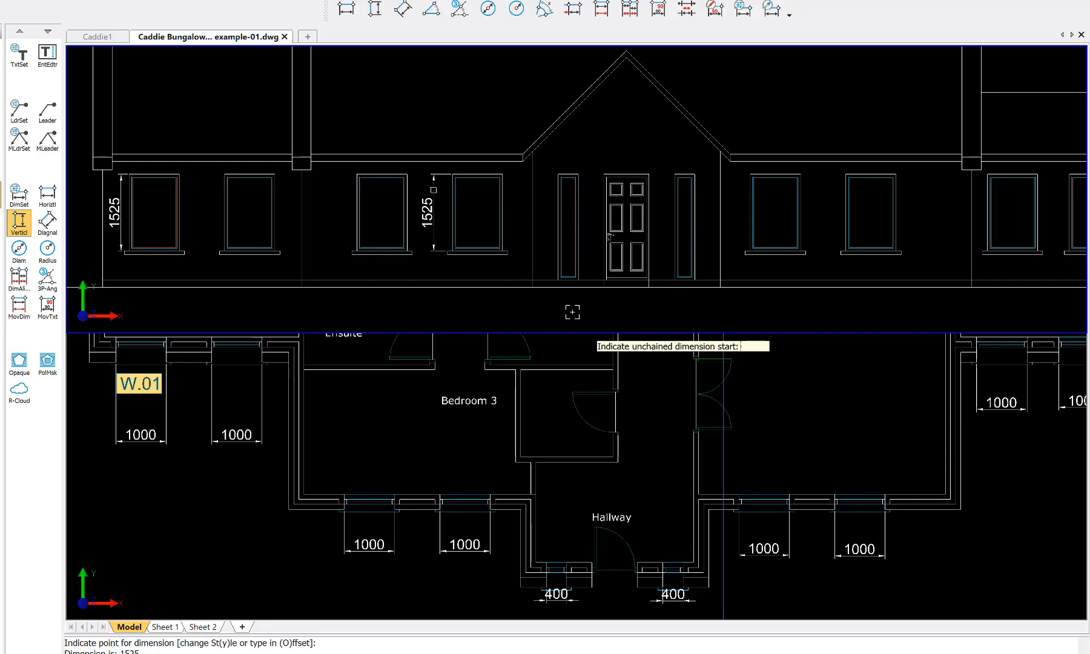
click(556, 284)
click(553, 174)
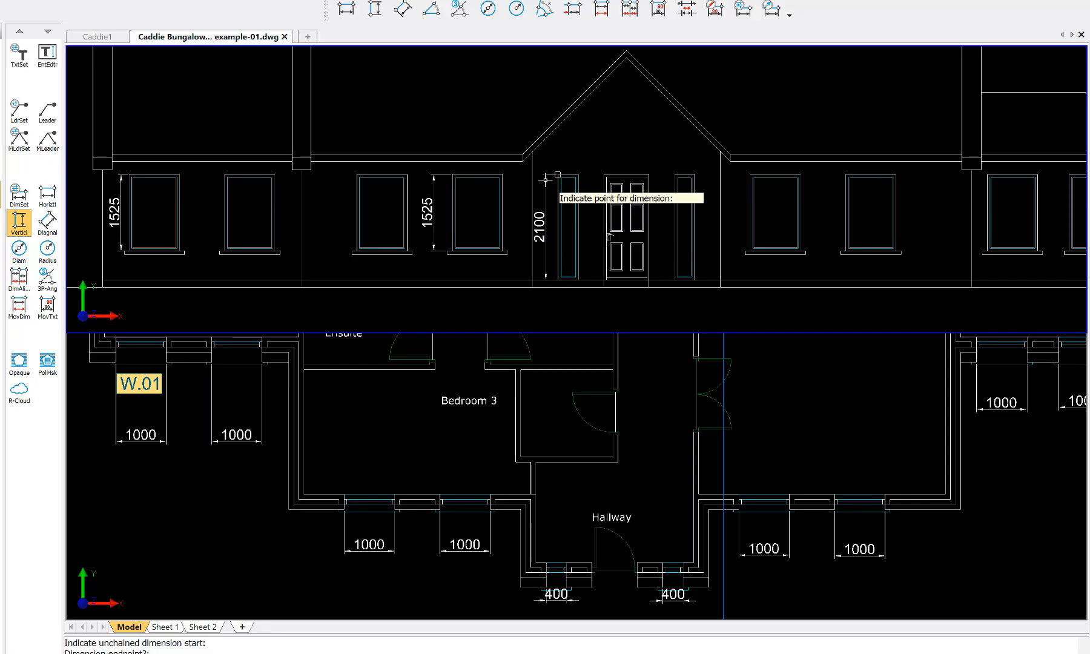
click(548, 179)
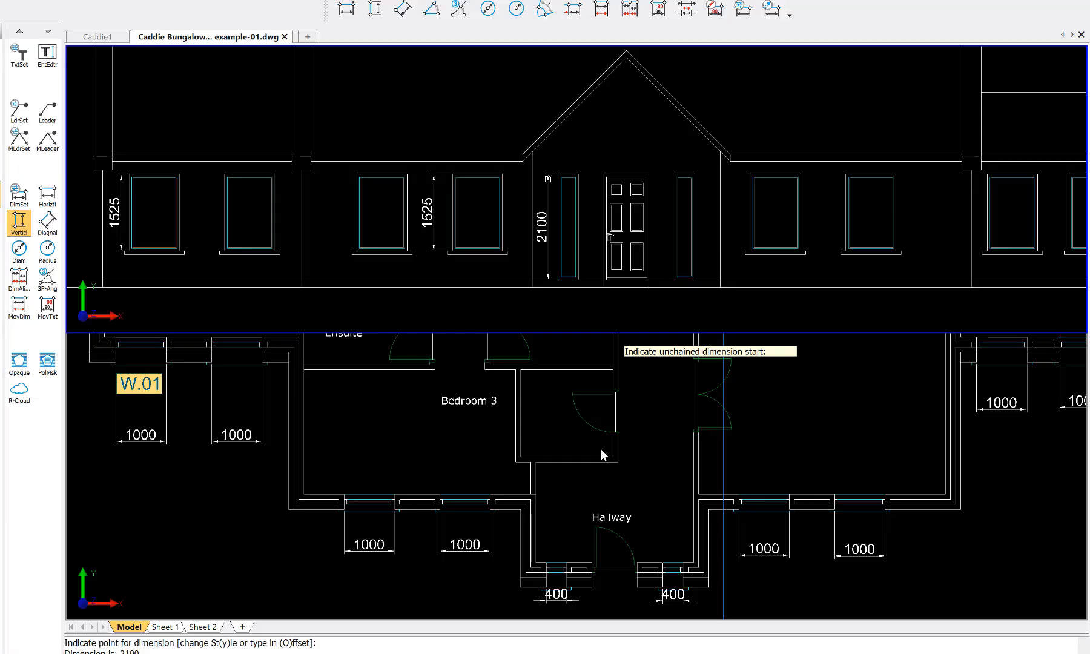
- Dimension the height of the first full-size window right of the gabled entrance on the front elevation
click(740, 243)
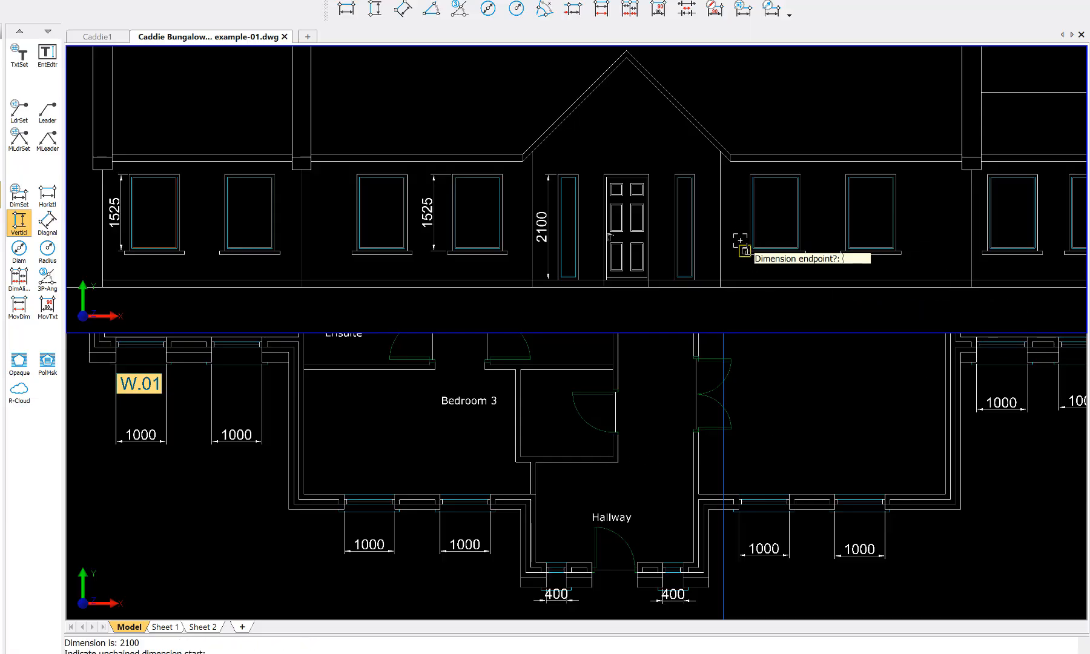
click(740, 177)
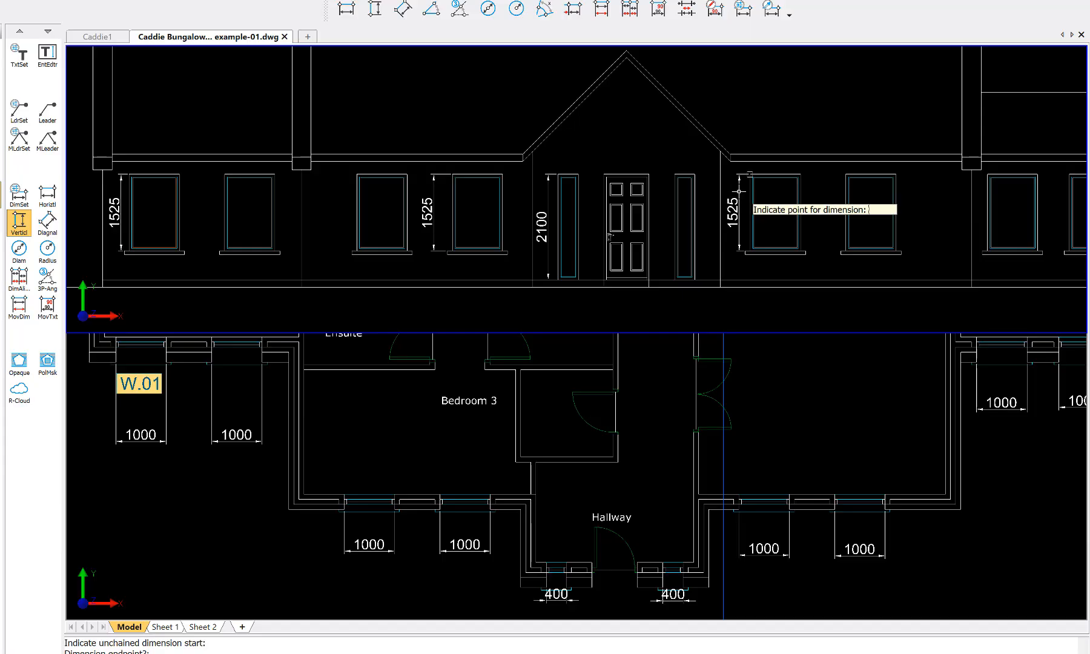
click(739, 221)
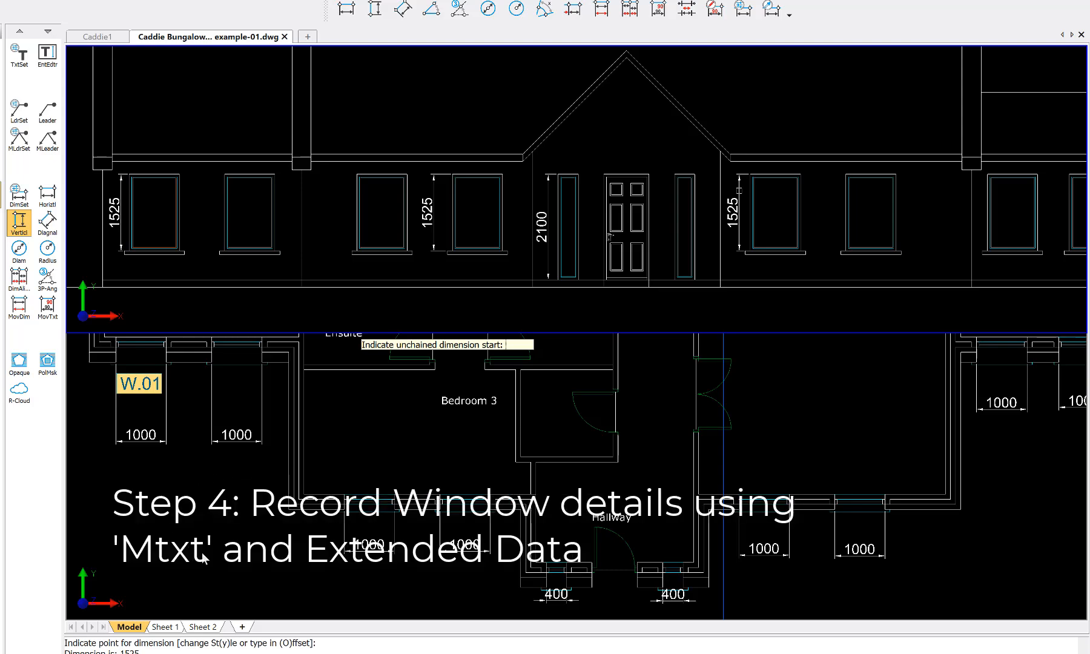
key(Escape)
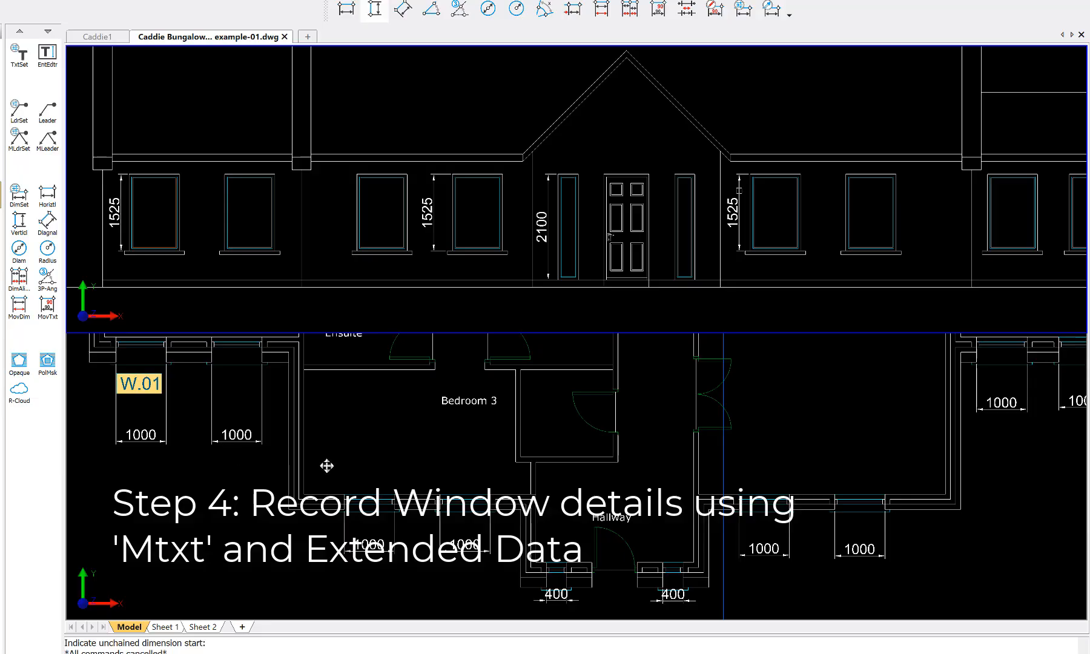
- Record the size 1000 x 1525 in the extended data of the W.01 window label on the floor plan
click(297, 467)
scroll(176, 484, up, 1)
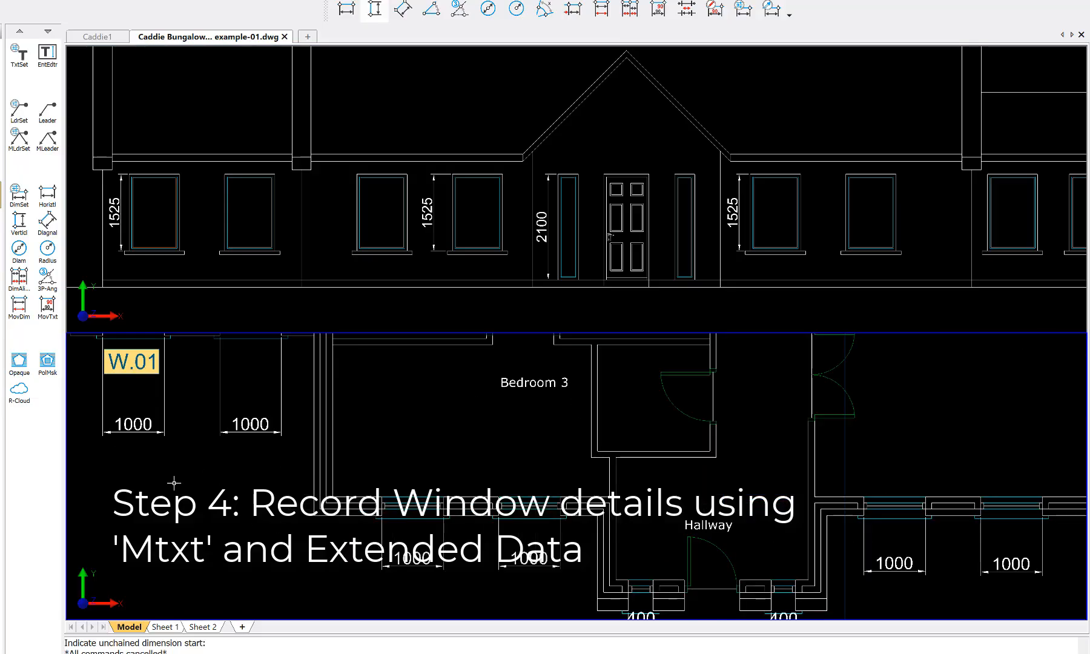
middle_drag(175, 473, 244, 551)
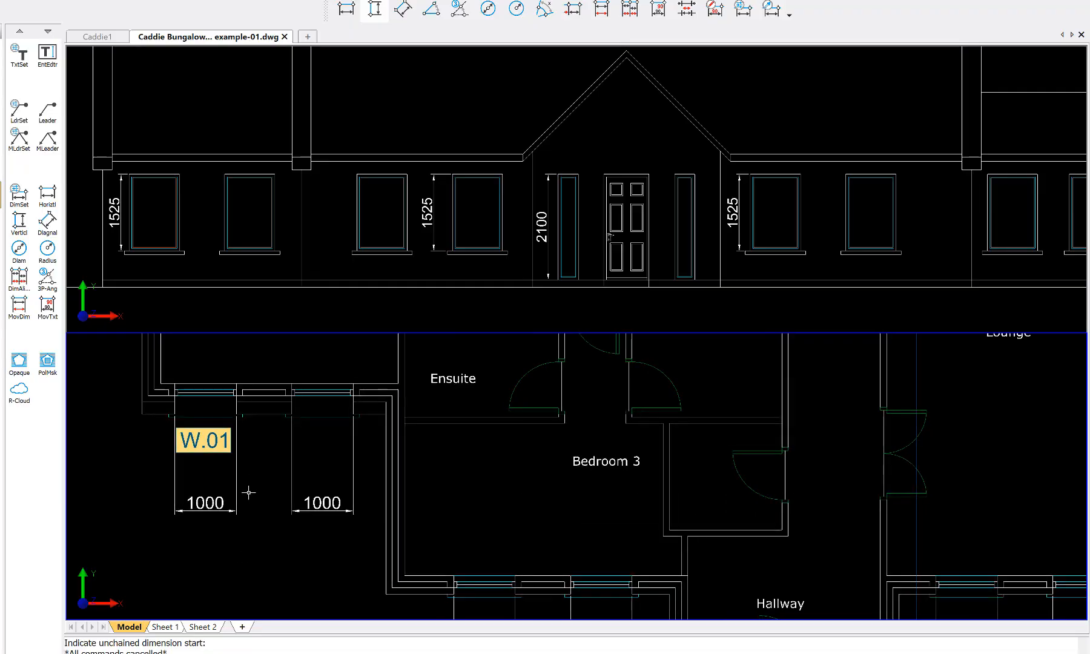
click(206, 446)
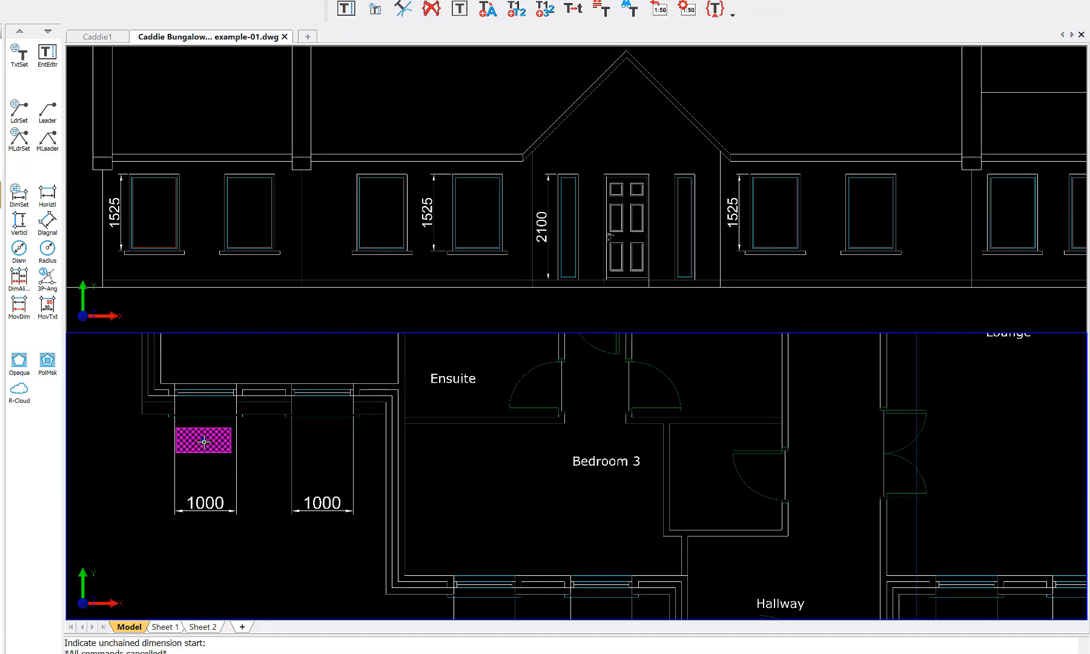
click(204, 442)
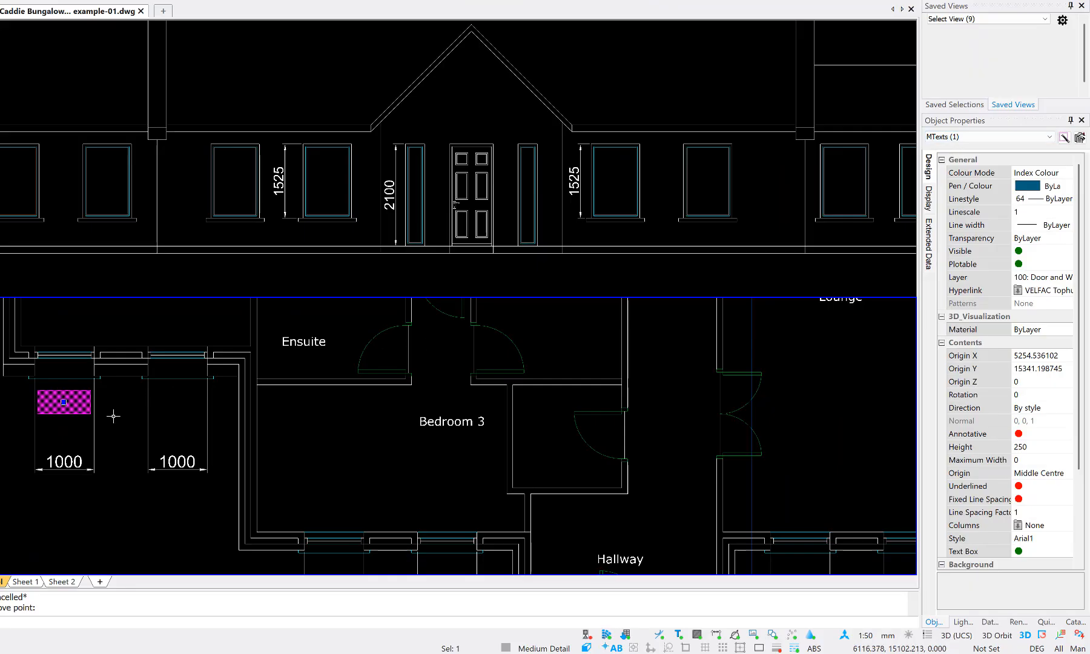
key(Escape)
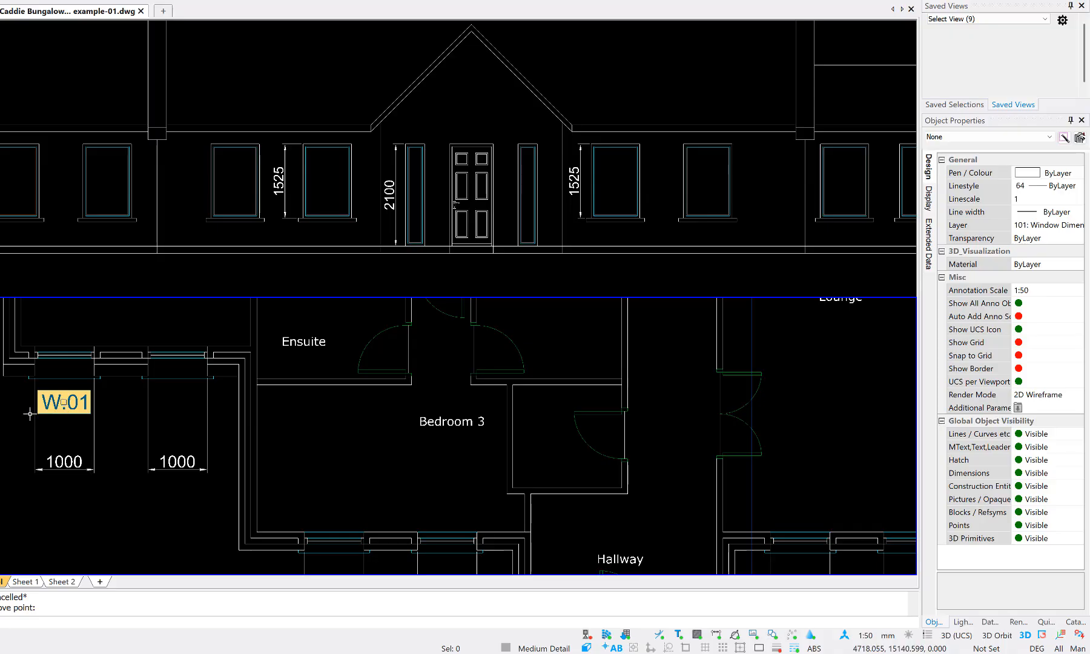
click(67, 402)
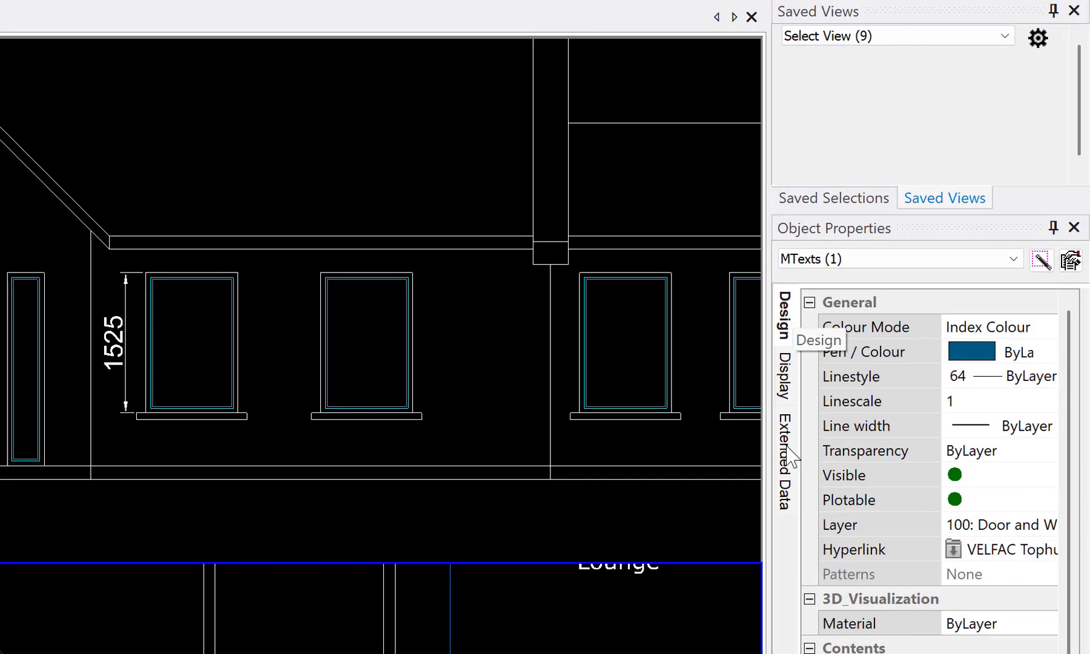
click(785, 481)
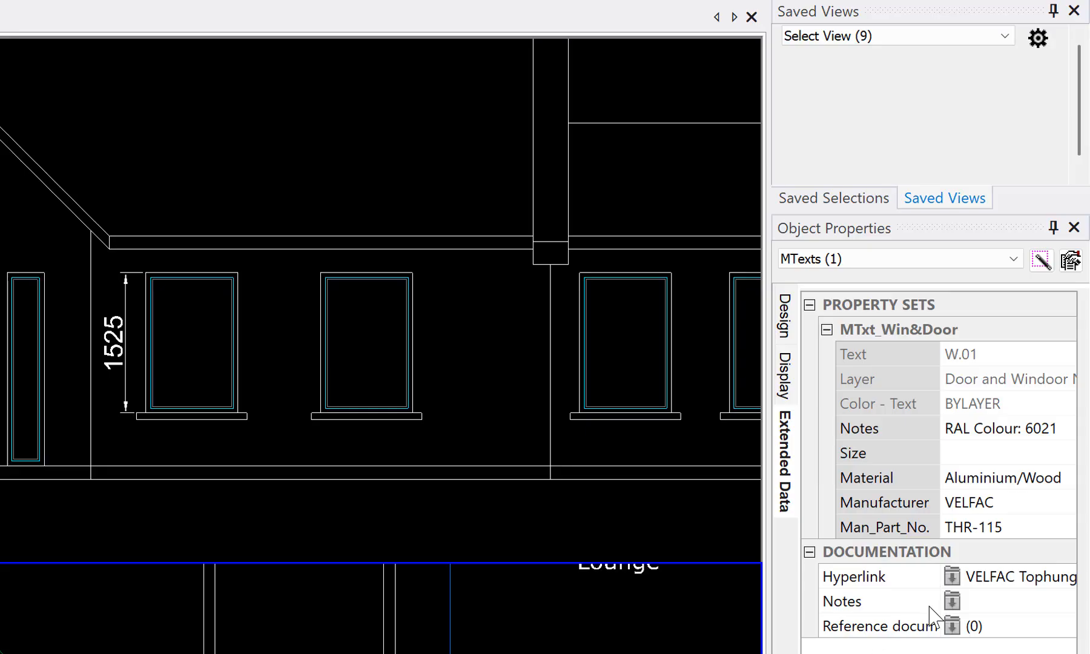
click(972, 454)
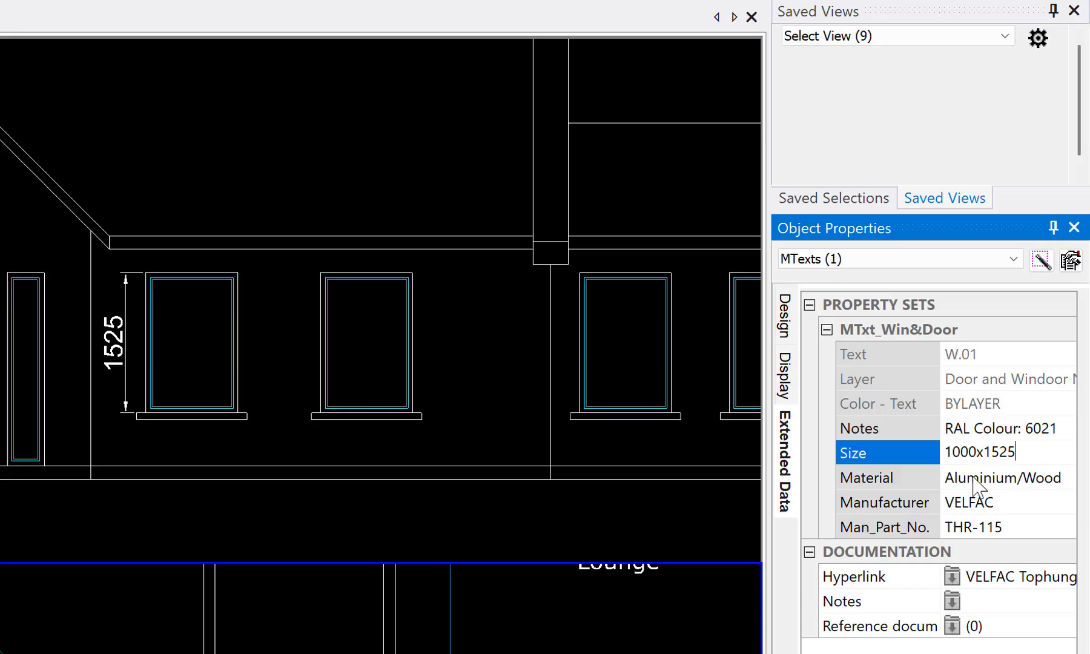
click(977, 452)
key(Left)
key(Return)
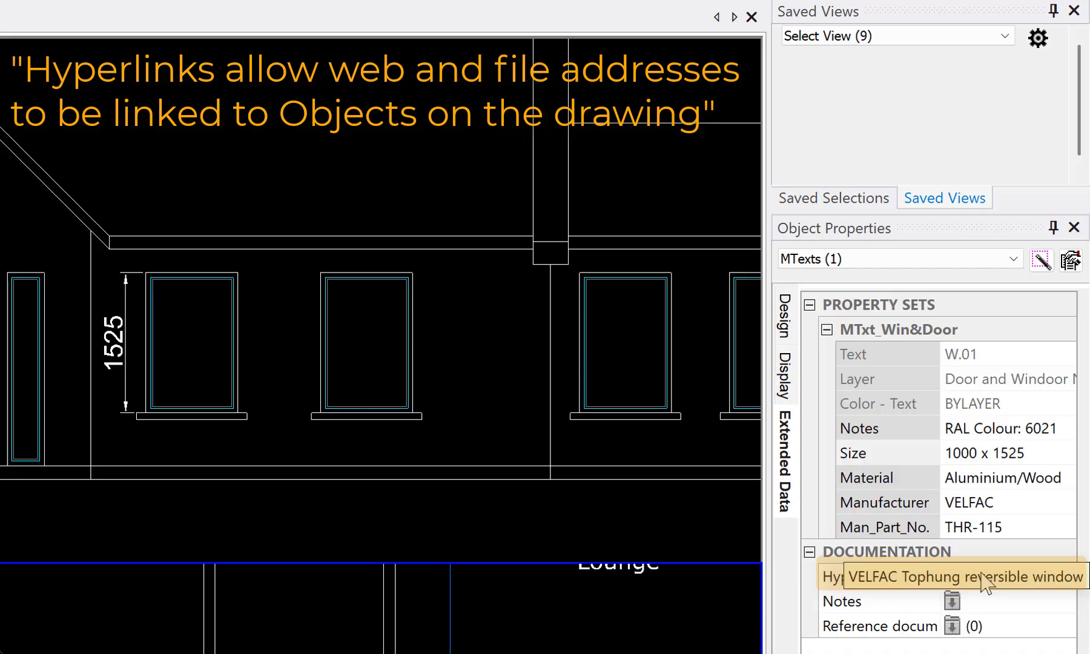
- Open the VELFAC Tophung reversible window hyperlink stored on the W.01 label and deselect the label
click(1034, 576)
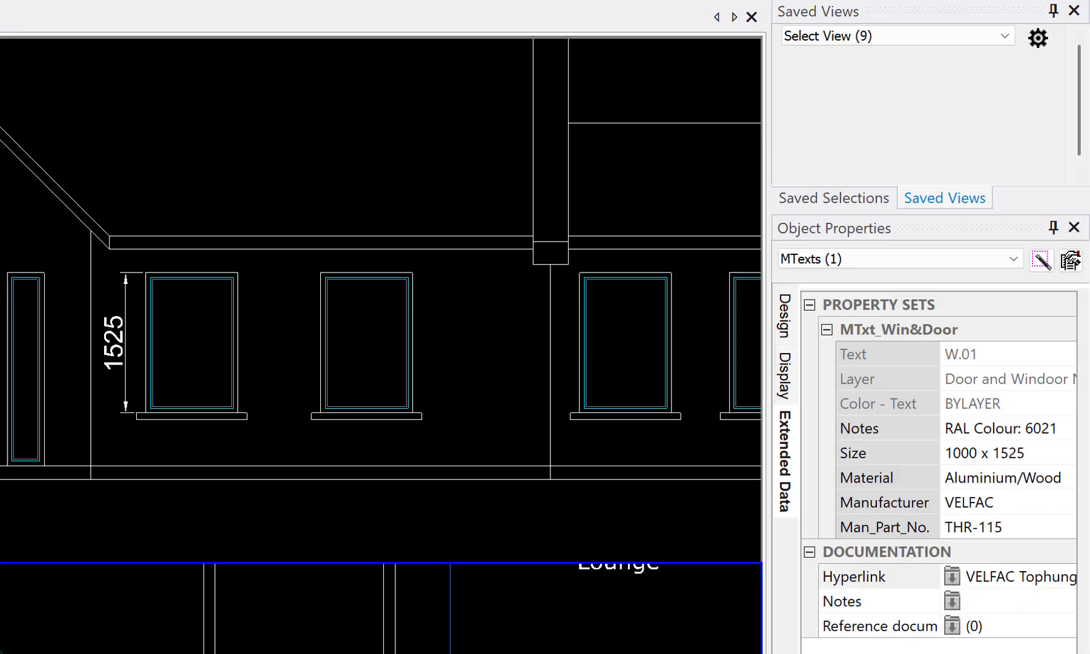
key(Escape)
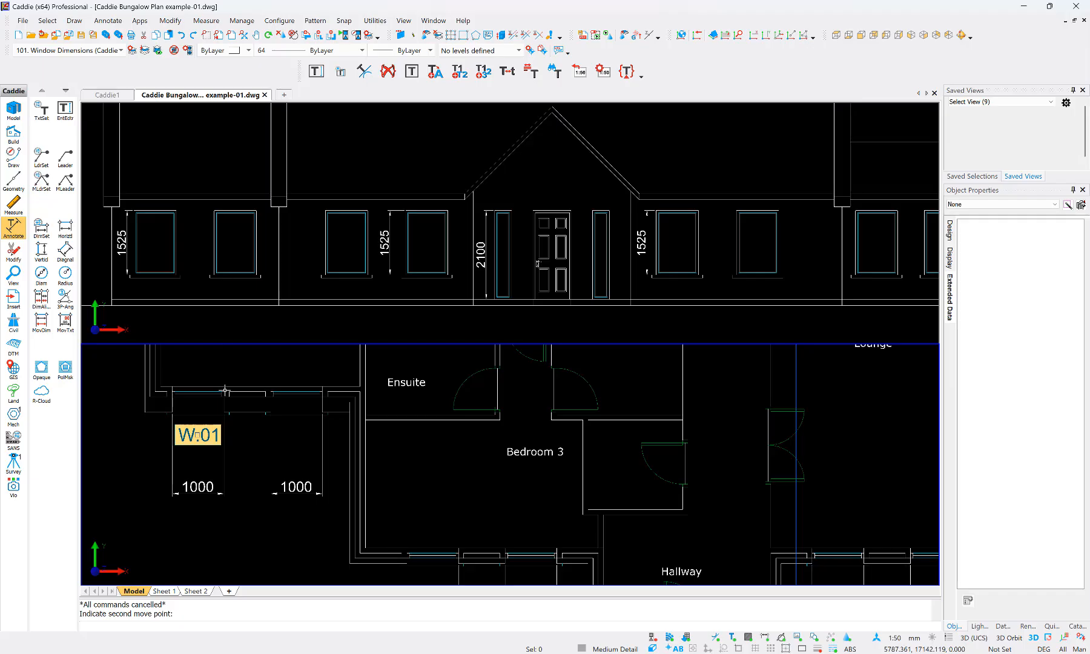
- Set up an automatic incrementing copy of the W.01 label that raises only the number field by 1 and leaves the W field fixed
click(196, 434)
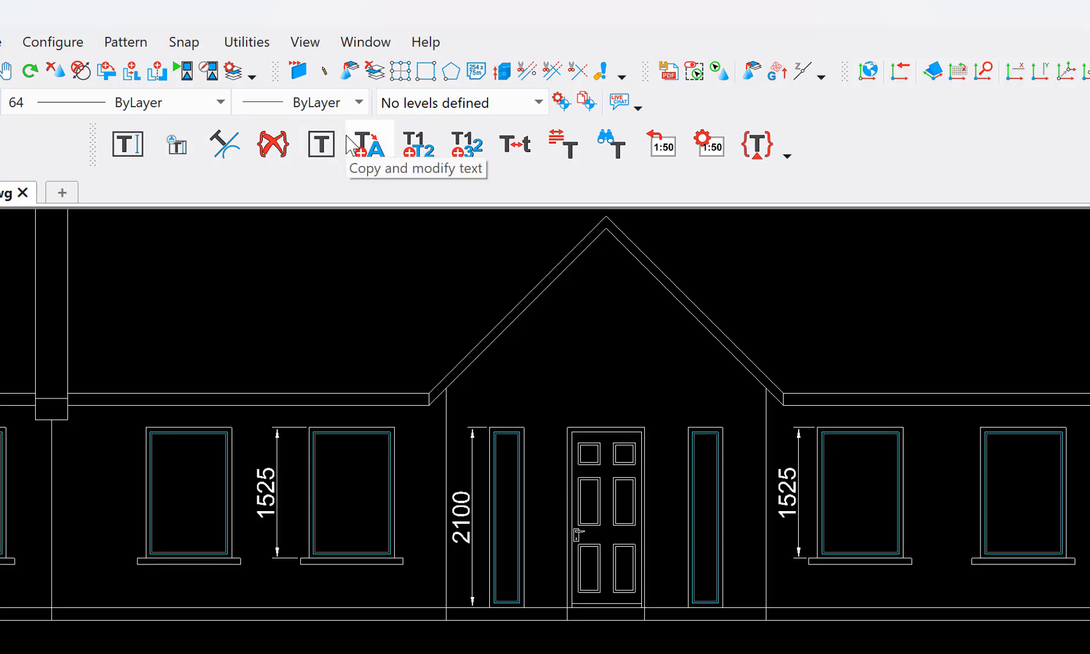
click(417, 148)
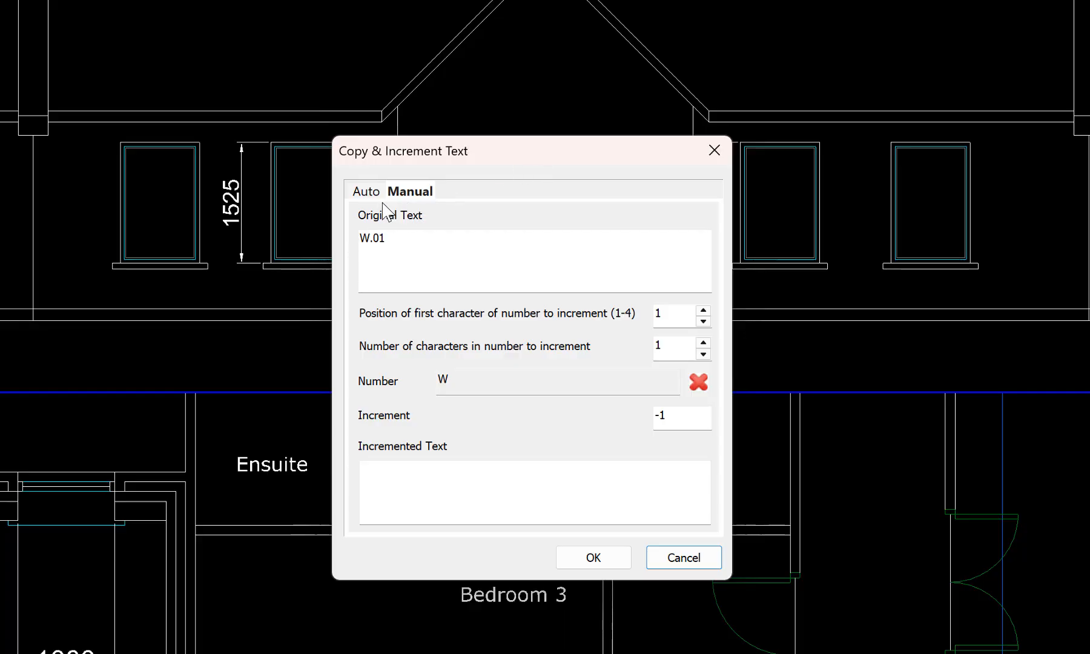
click(367, 193)
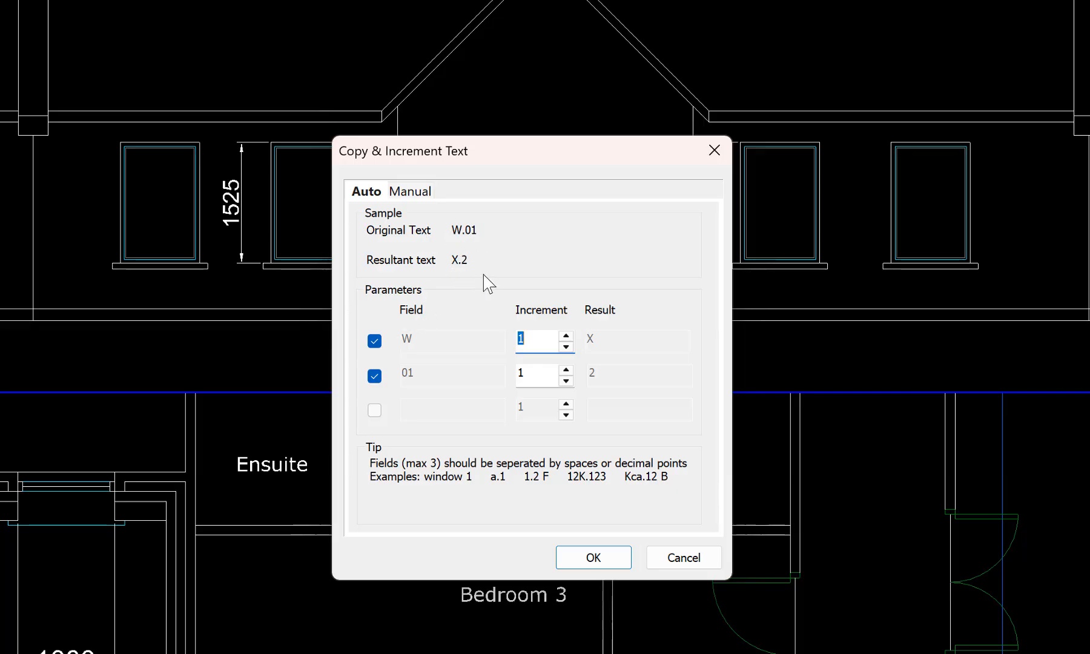
click(374, 341)
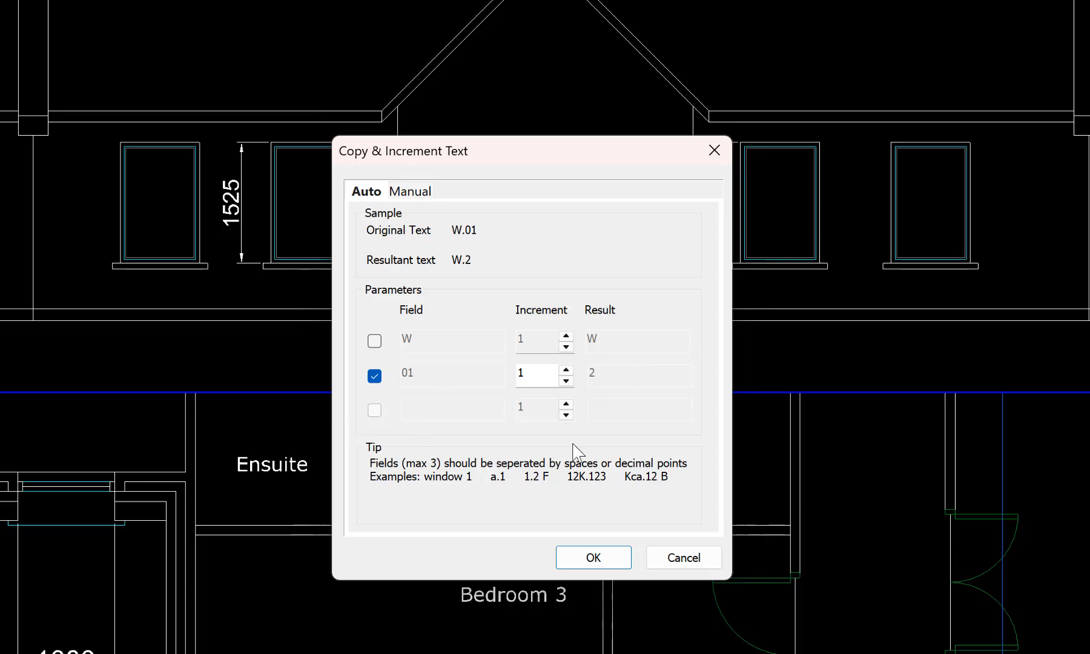
click(594, 559)
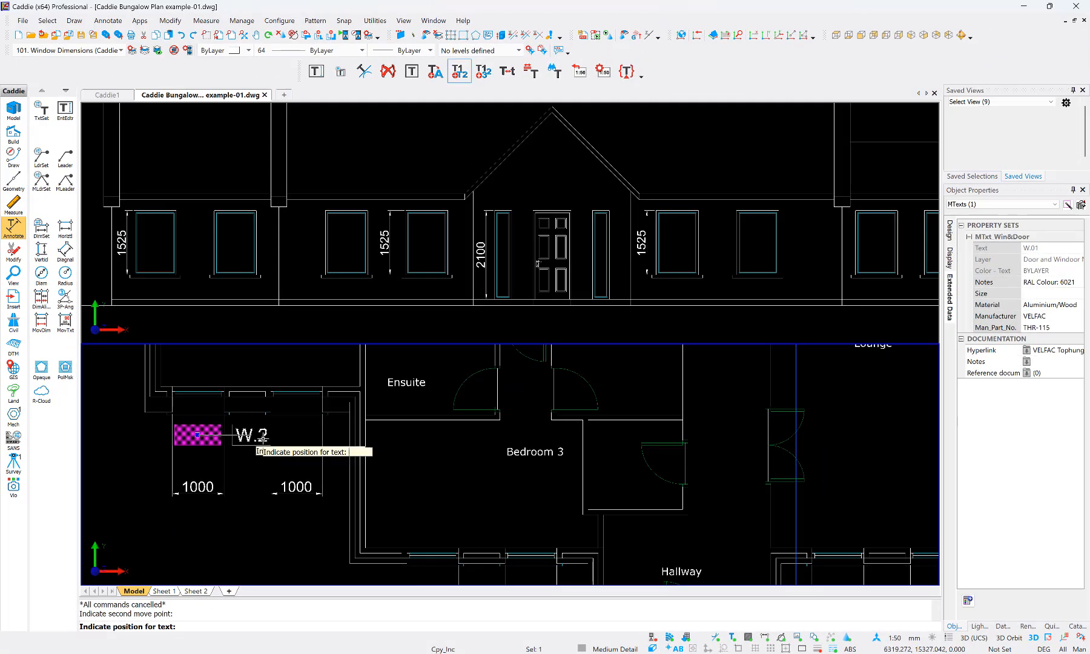
- Place labels W.2 to W.6 at the second left window, the two Bedroom 3 front windows and the two narrow Hallway windows
click(294, 435)
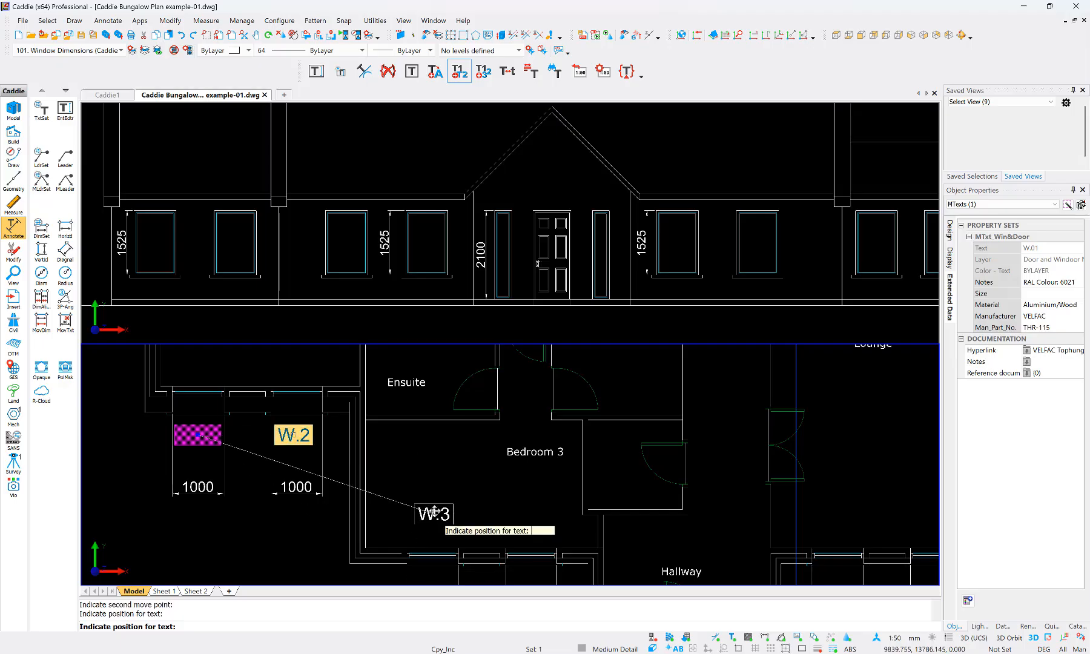
mouse_move(430, 505)
middle_down()
mouse_move(385, 384)
mouse_move(368, 379)
middle_up()
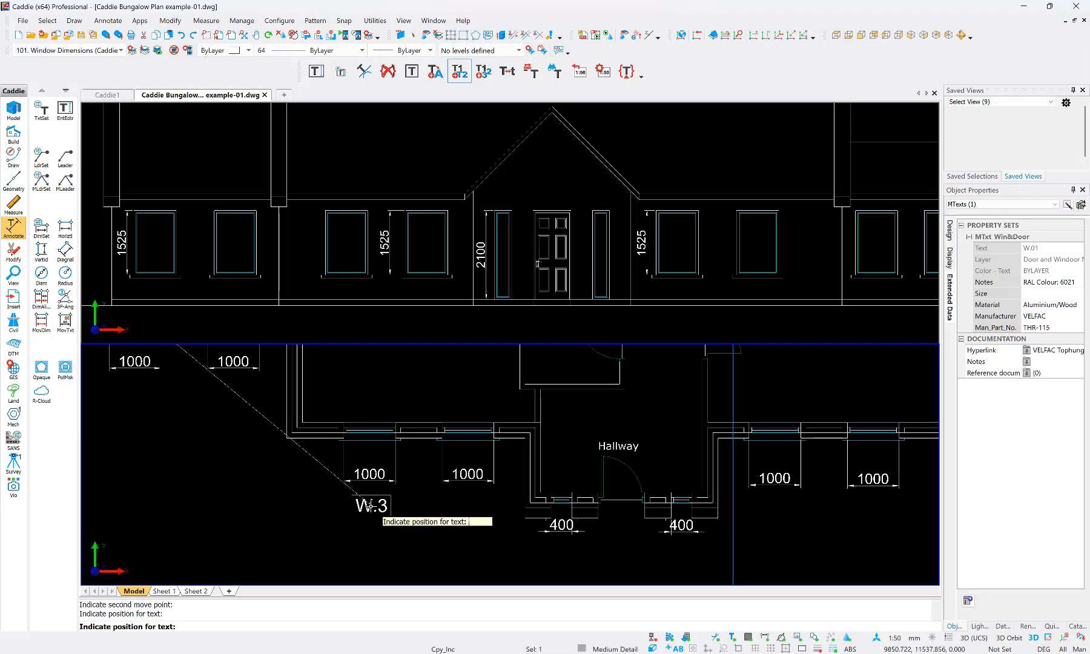
click(371, 506)
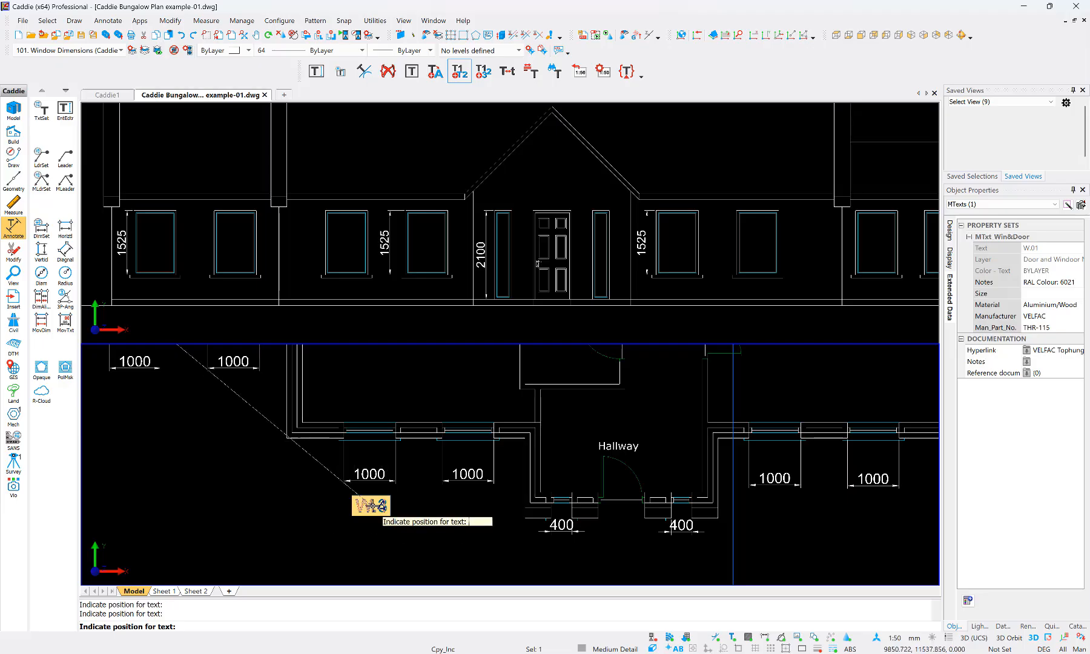
click(466, 505)
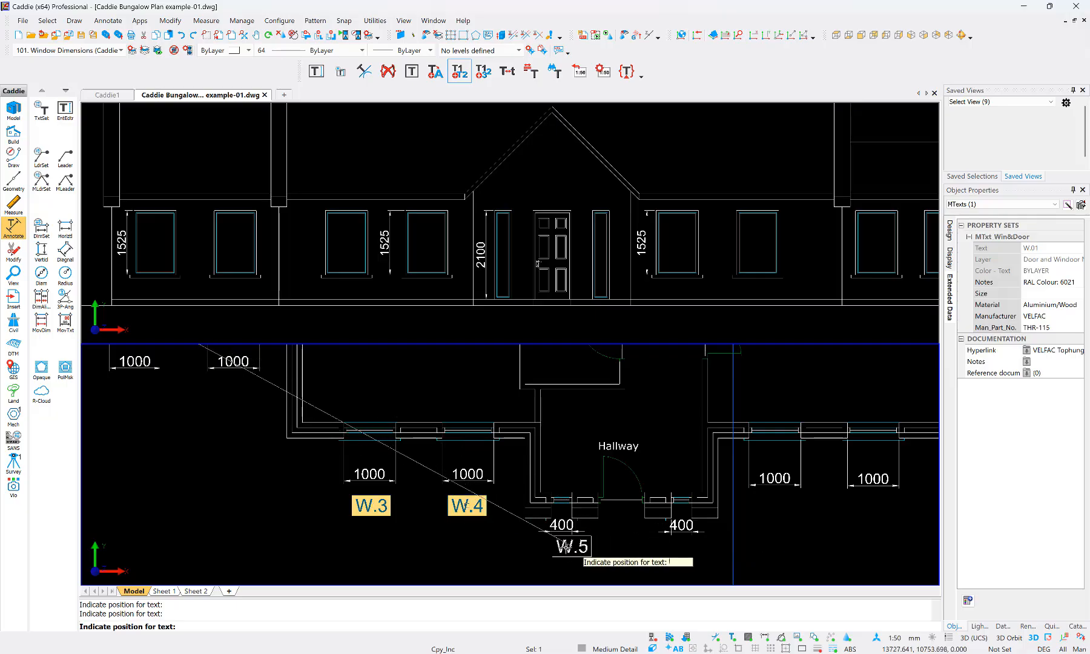
click(683, 552)
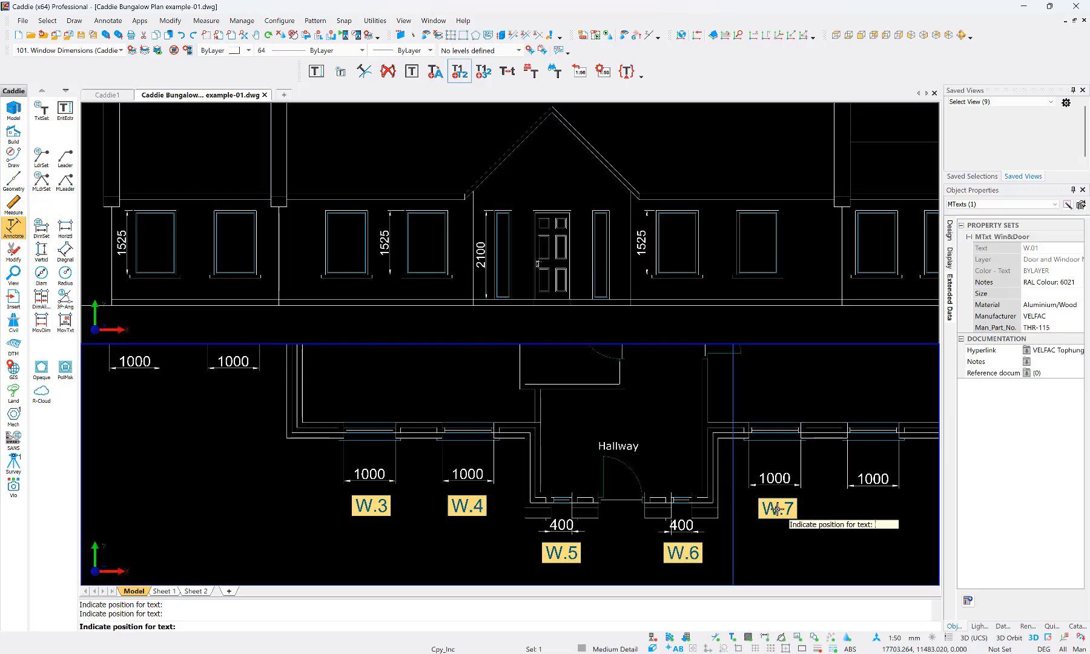
- Place labels W.7 and W.8 at the two windows right of the Hallway, and W.9 and W.10 at the two far-right windows
click(777, 508)
click(870, 508)
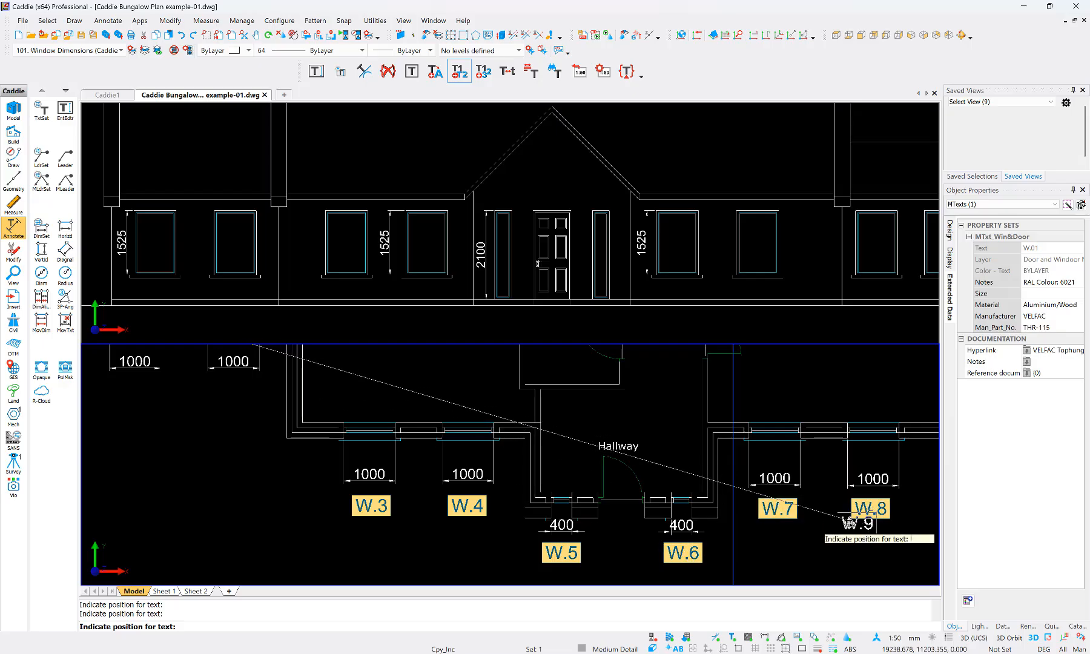
mouse_move(859, 521)
middle_down()
mouse_move(506, 517)
mouse_move(500, 587)
middle_up()
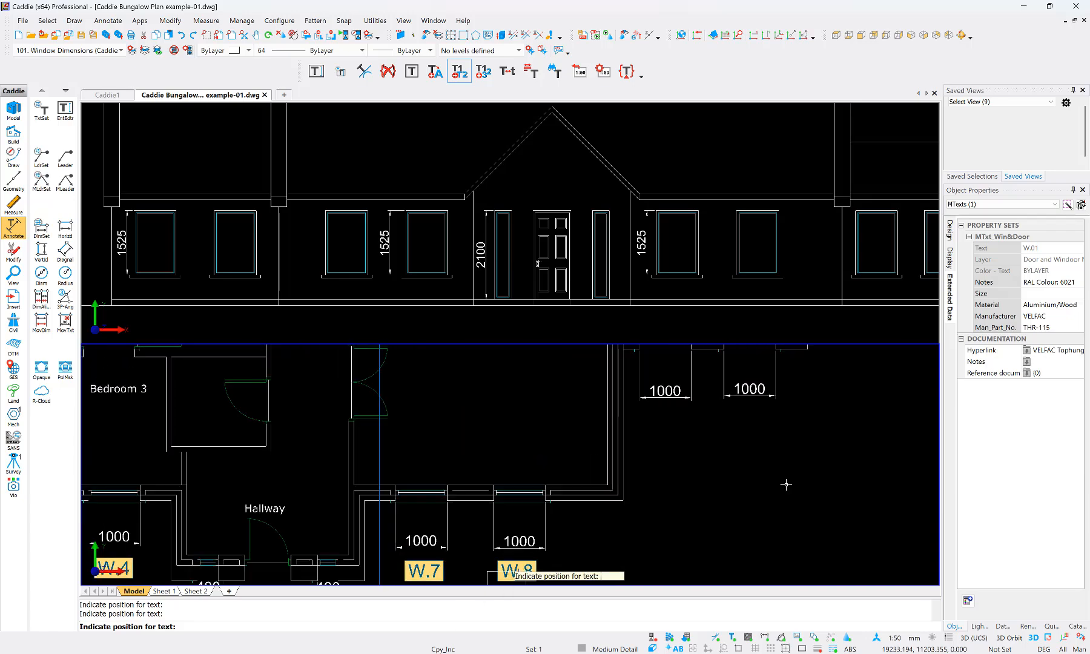
middle_drag(775, 445, 689, 487)
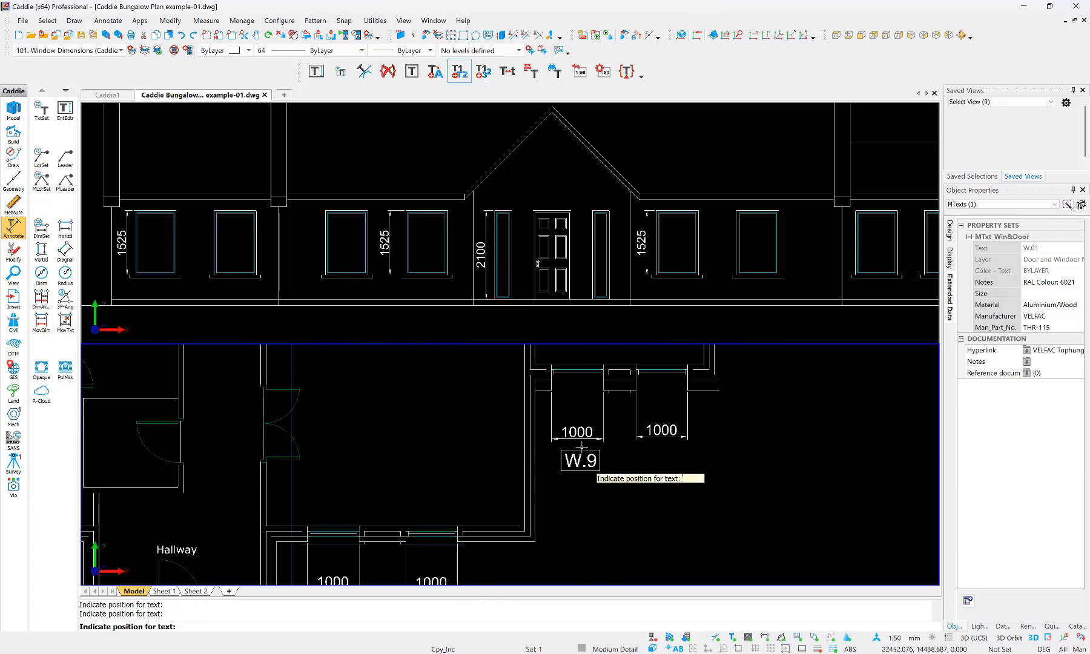
click(572, 409)
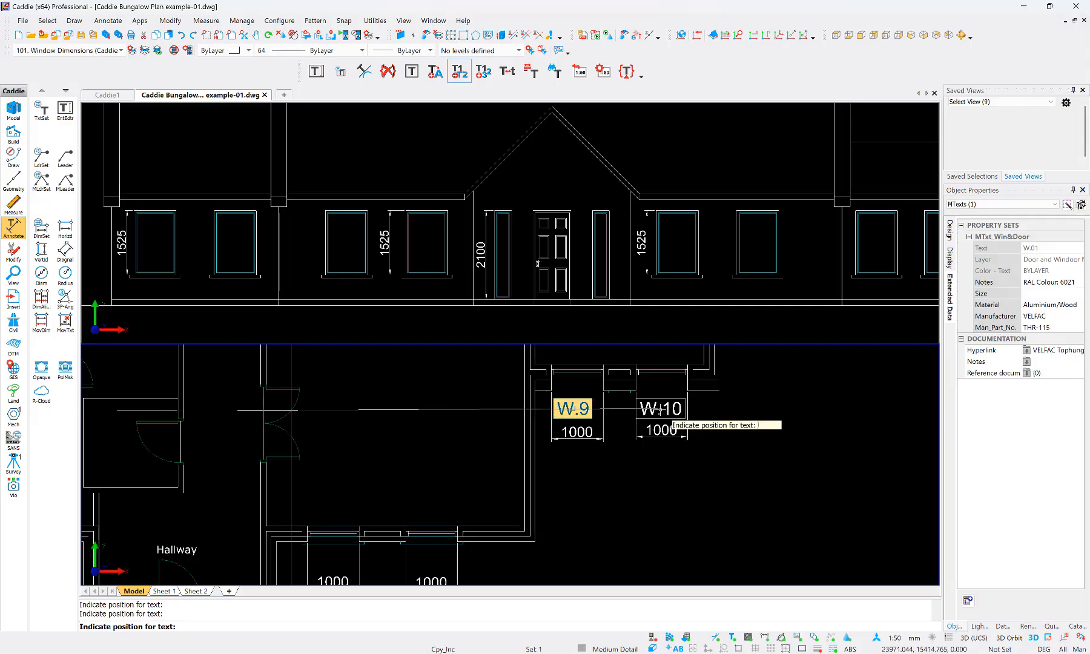
click(660, 409)
scroll(815, 473, down, 2)
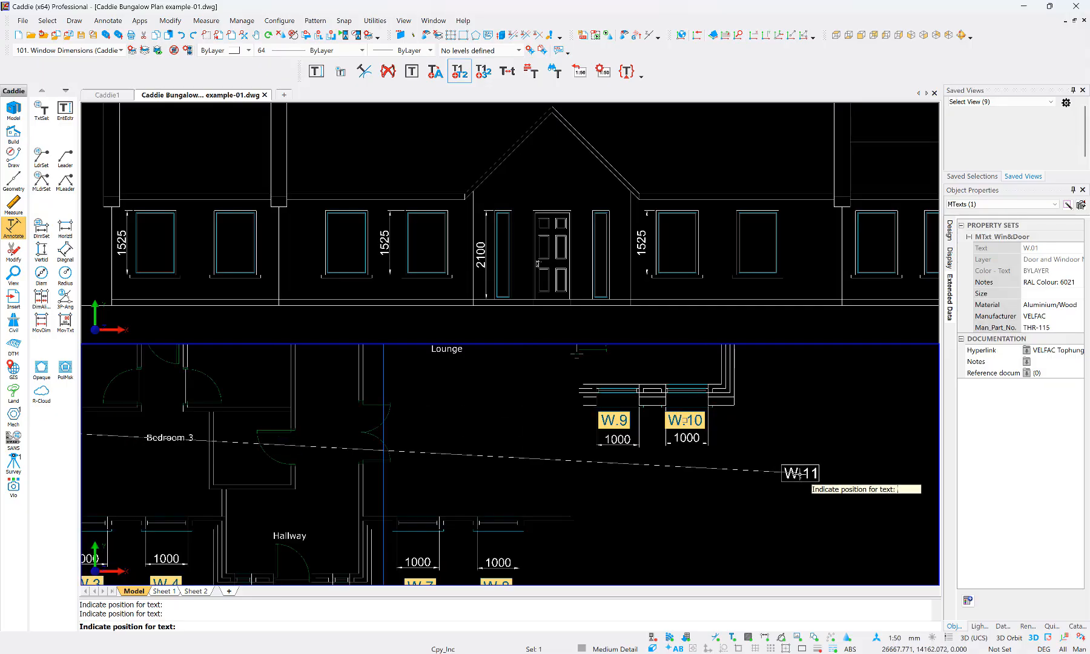
key(Escape)
- Set the W.5 label's manufacturer part number to THR-104 and its size to 400 x 2100 in the extended data
middle_drag(788, 465, 869, 434)
scroll(545, 445, down, 2)
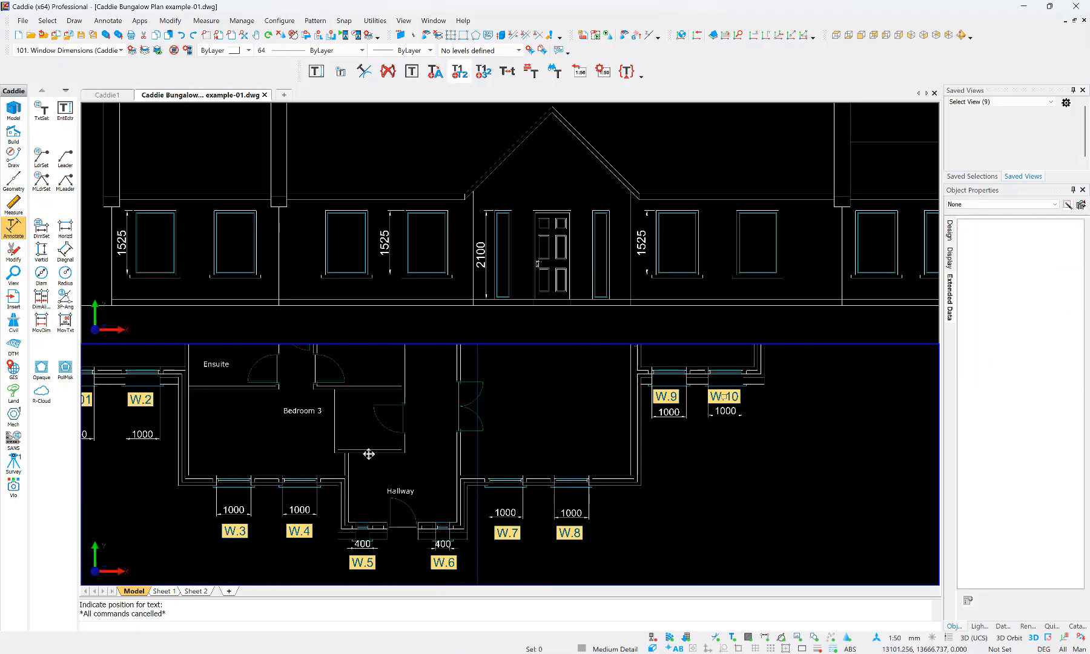
middle_drag(367, 453, 497, 448)
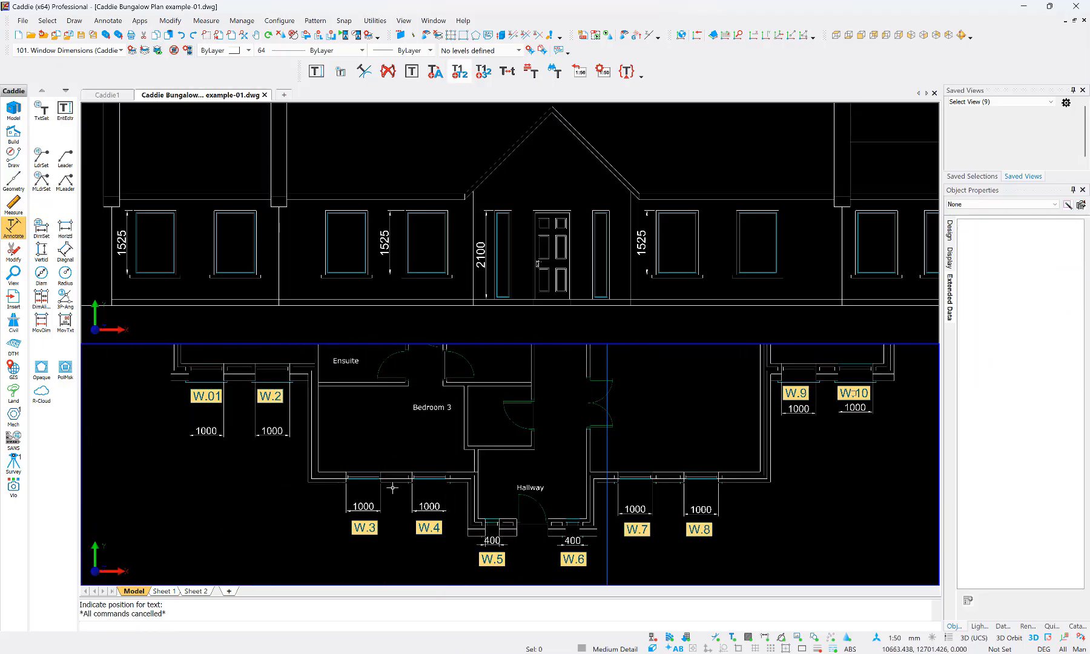
scroll(489, 549, up, 3)
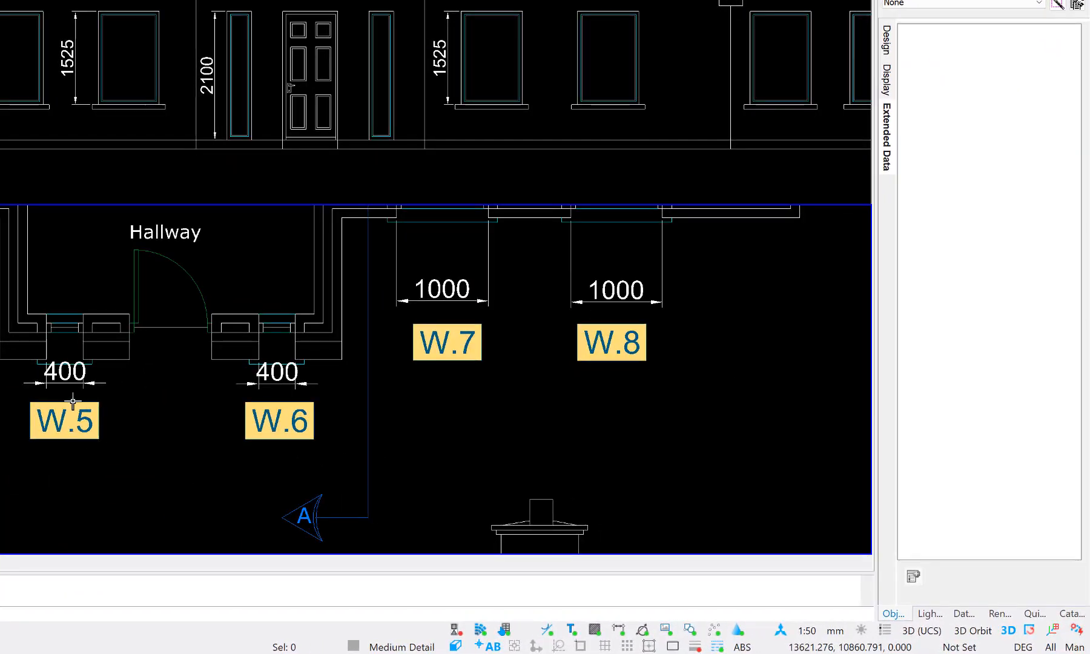
click(64, 419)
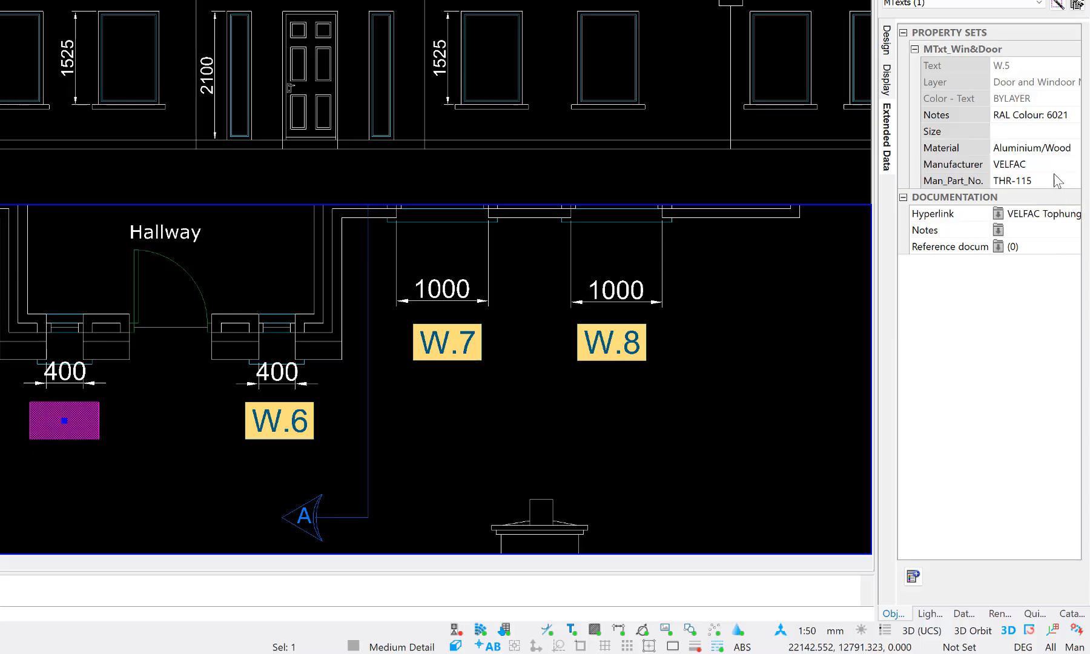
click(1035, 181)
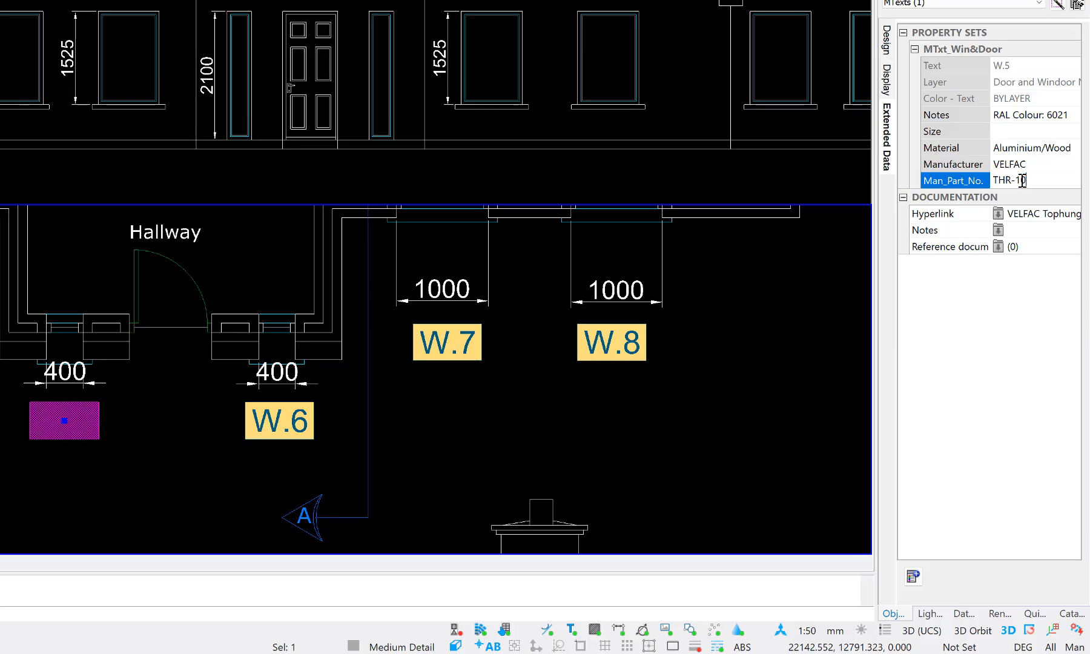
click(1022, 131)
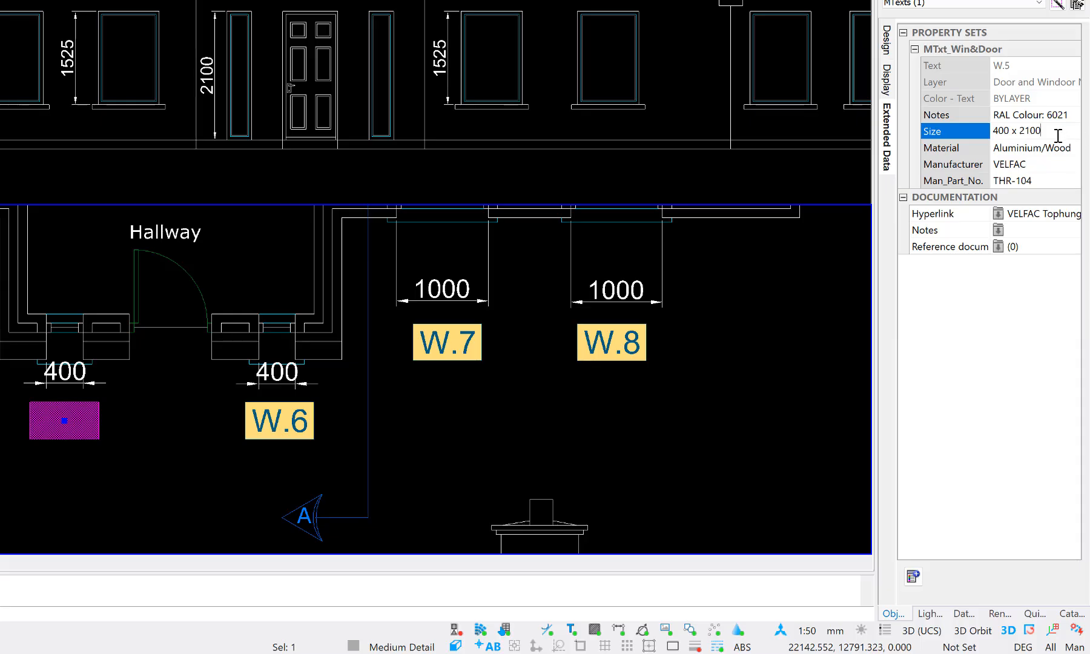
click(691, 373)
click(715, 397)
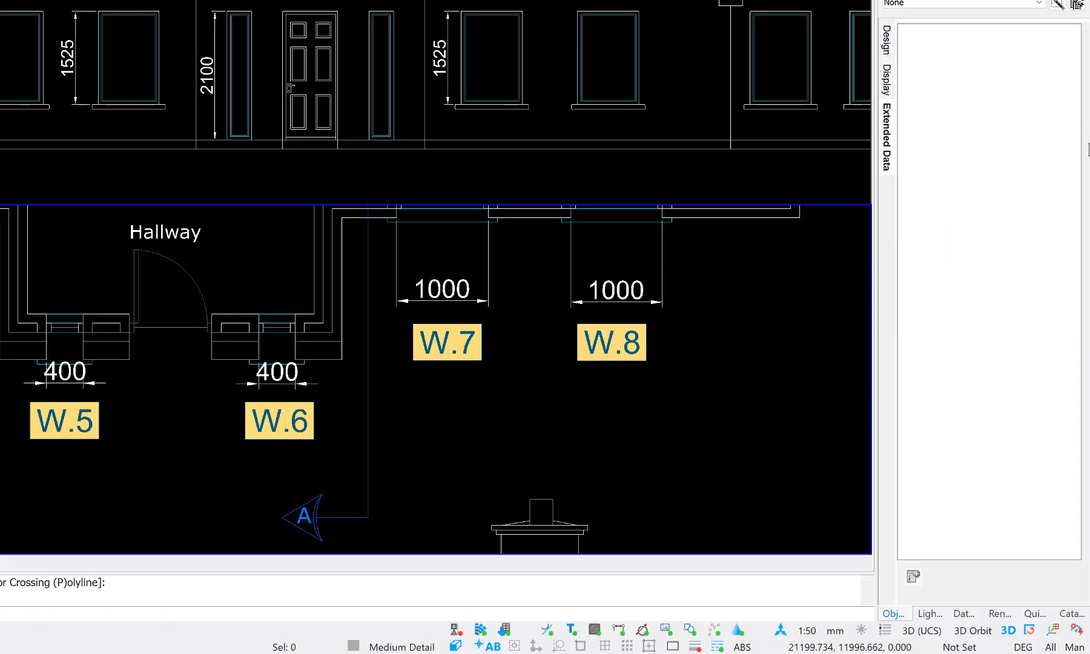
- Copy the size 400 x 2100 from the W.5 label's extended data into the W.6 label's size
click(65, 419)
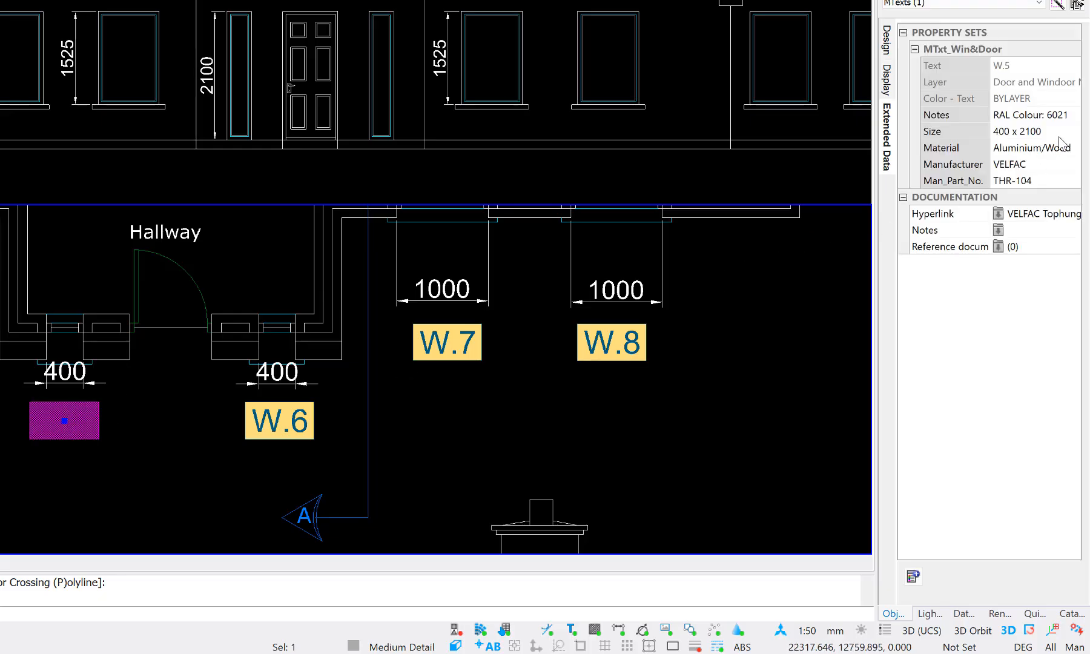
click(981, 132)
key(ctrl+c)
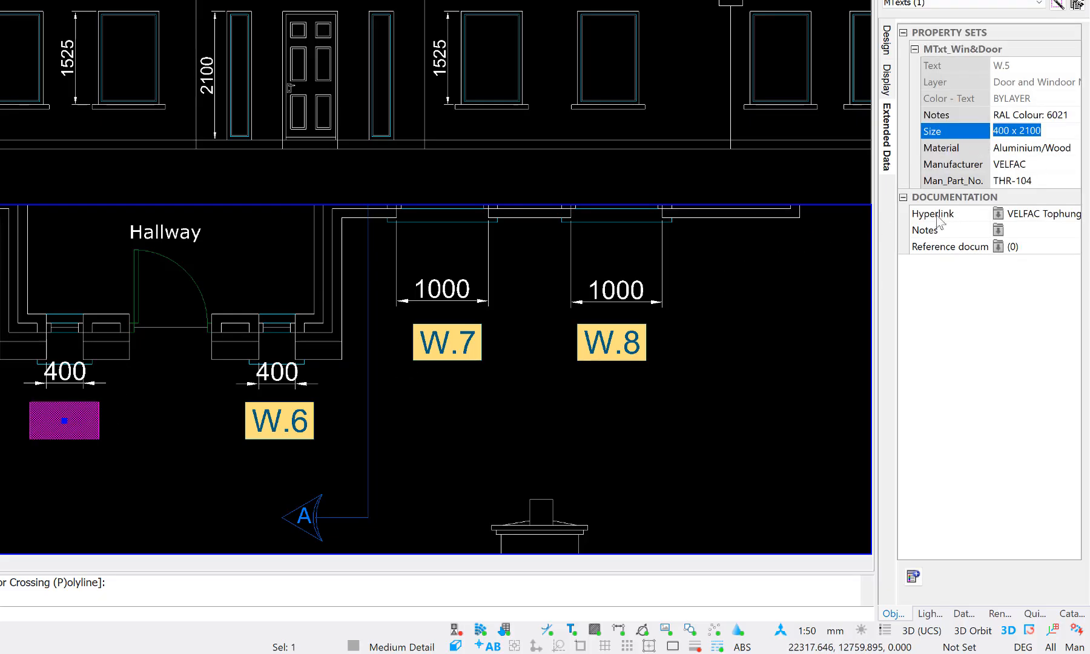
click(735, 397)
click(389, 442)
click(282, 423)
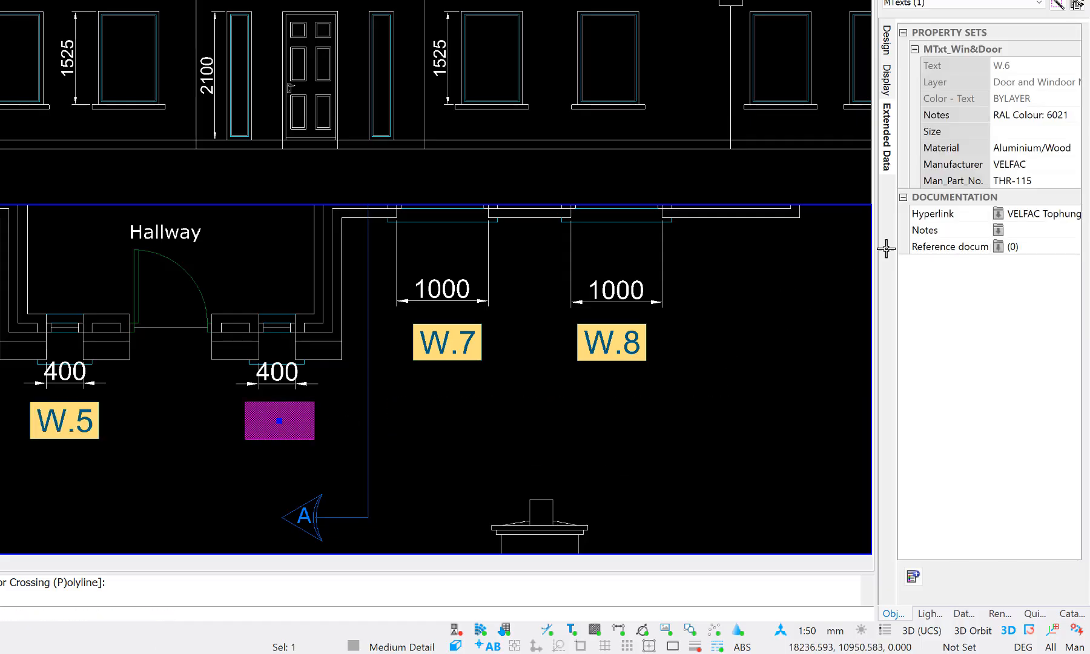
click(1040, 131)
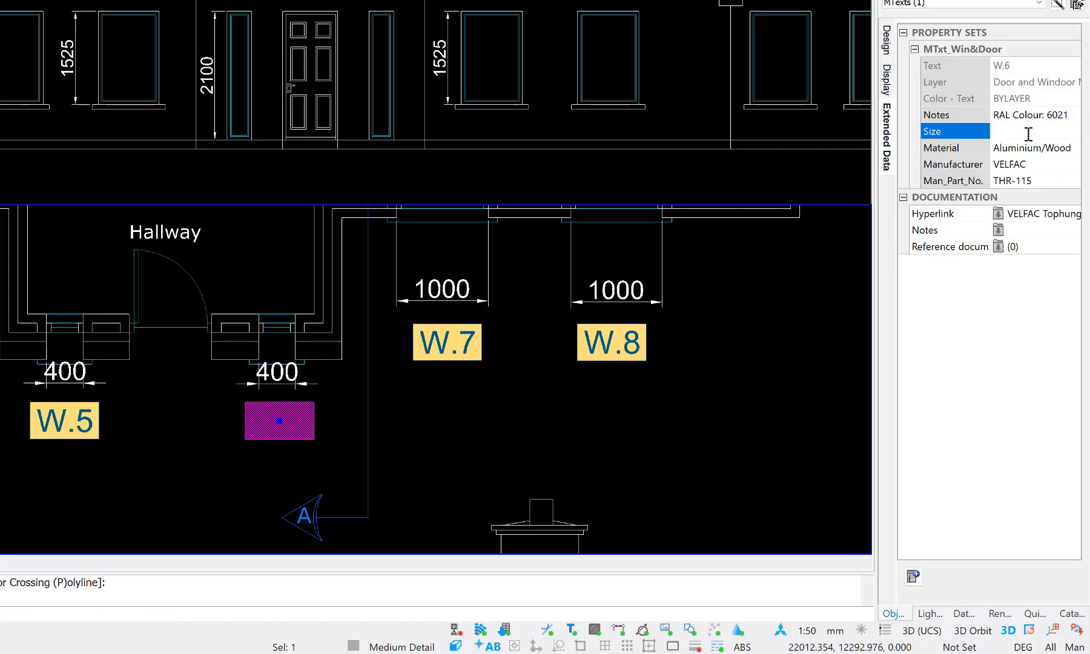
key(ctrl+v)
click(746, 338)
key(Escape)
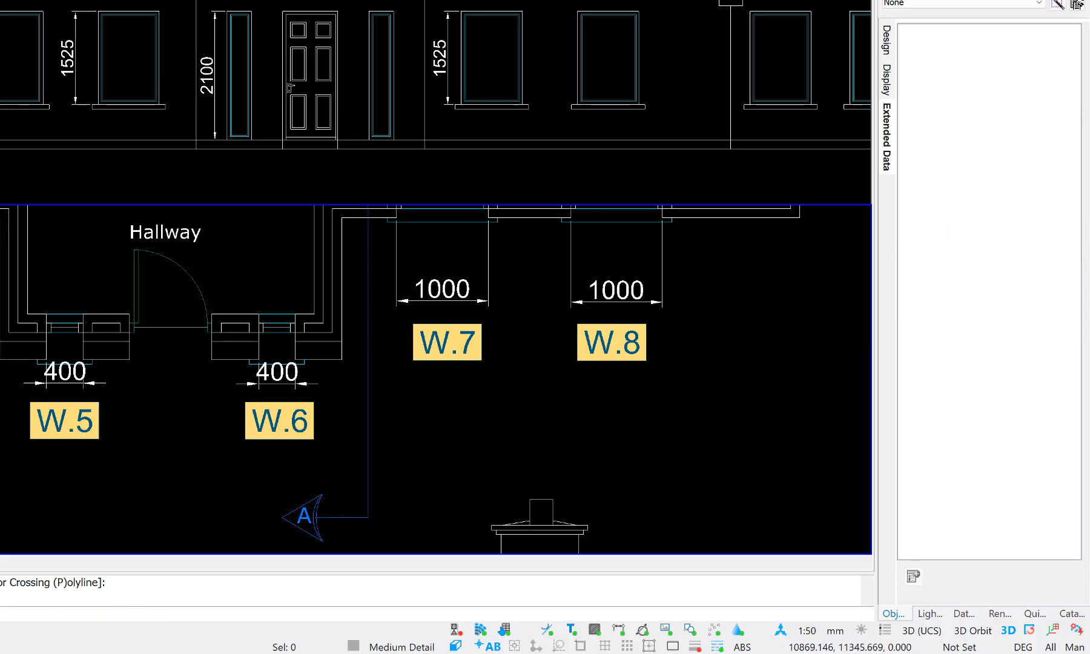
- Enter the size 1000 x 1525 in the W.01 label's extended data and copy that value
click(1, 343)
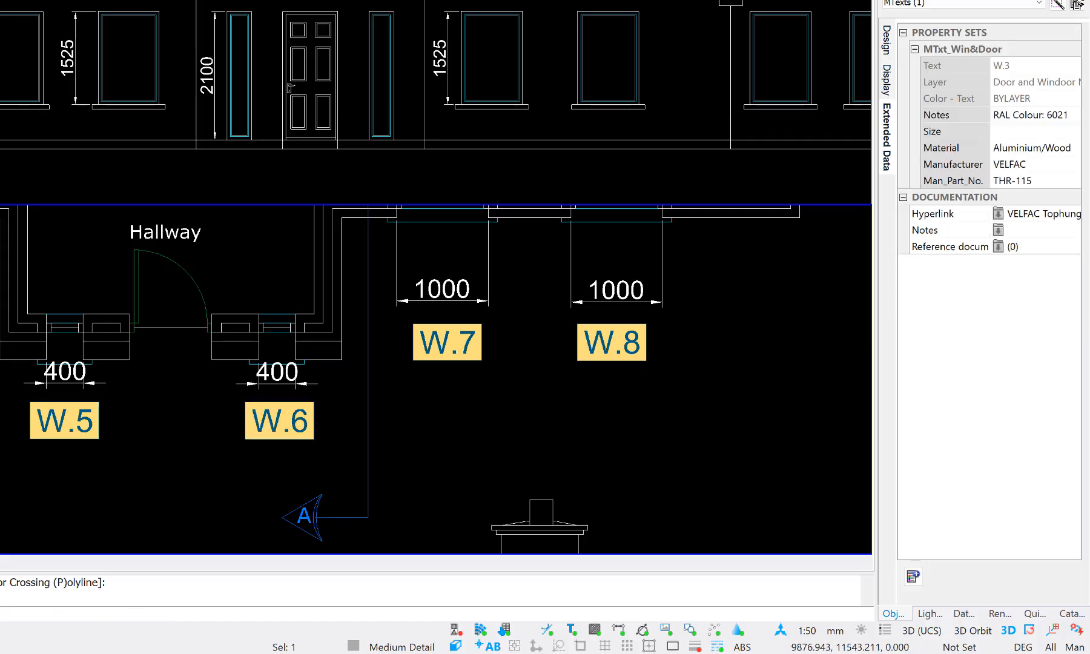
mouse_move(83, 421)
middle_down()
mouse_move(270, 365)
mouse_move(443, 419)
mouse_move(365, 484)
middle_up()
scroll(244, 424, down, 2)
middle_drag(85, 327, 153, 326)
key(Escape)
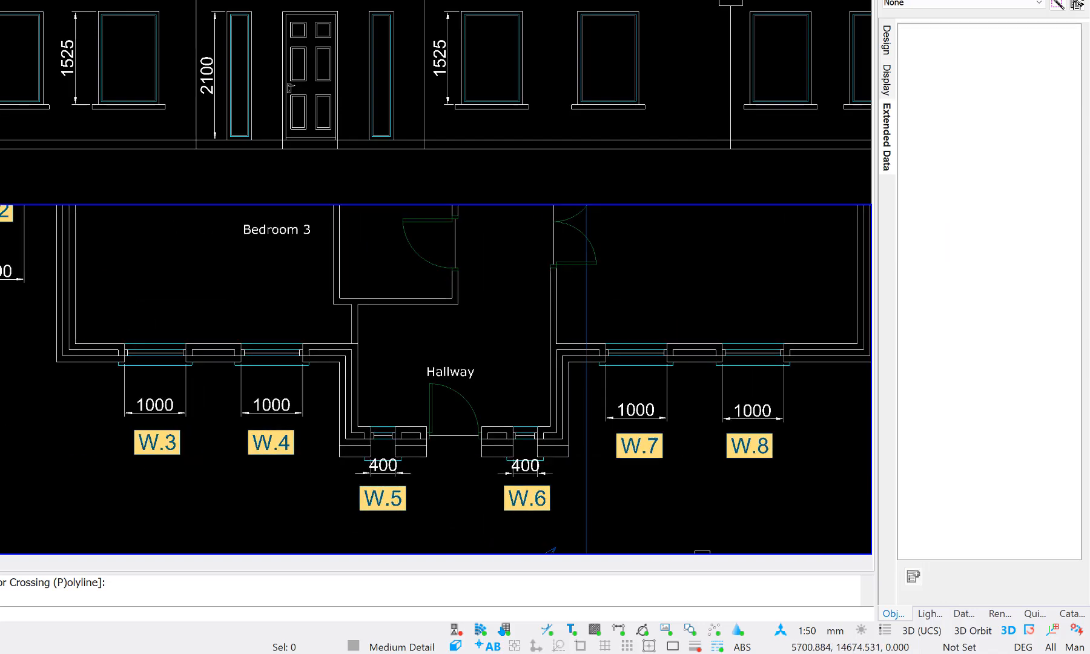
click(1, 209)
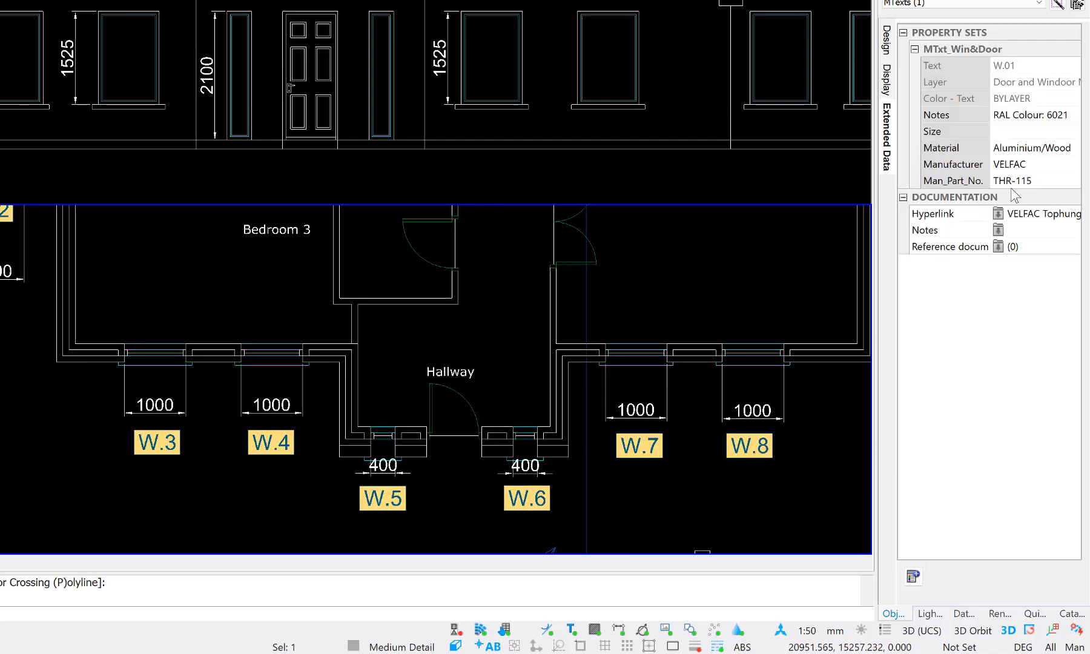
click(1027, 132)
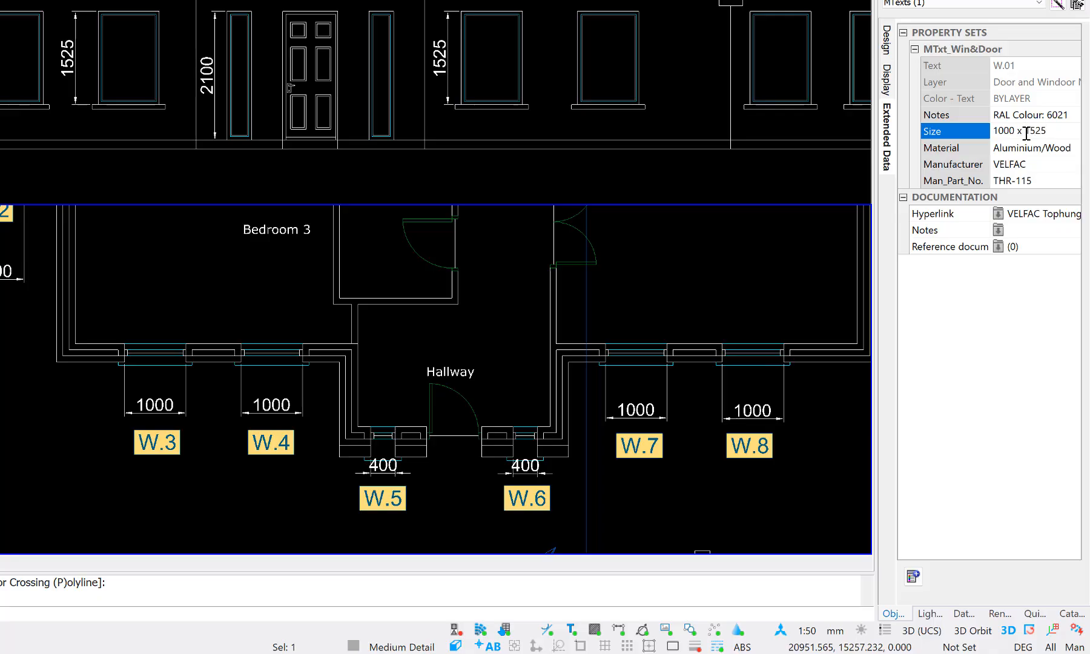
click(968, 132)
key(ctrl+c)
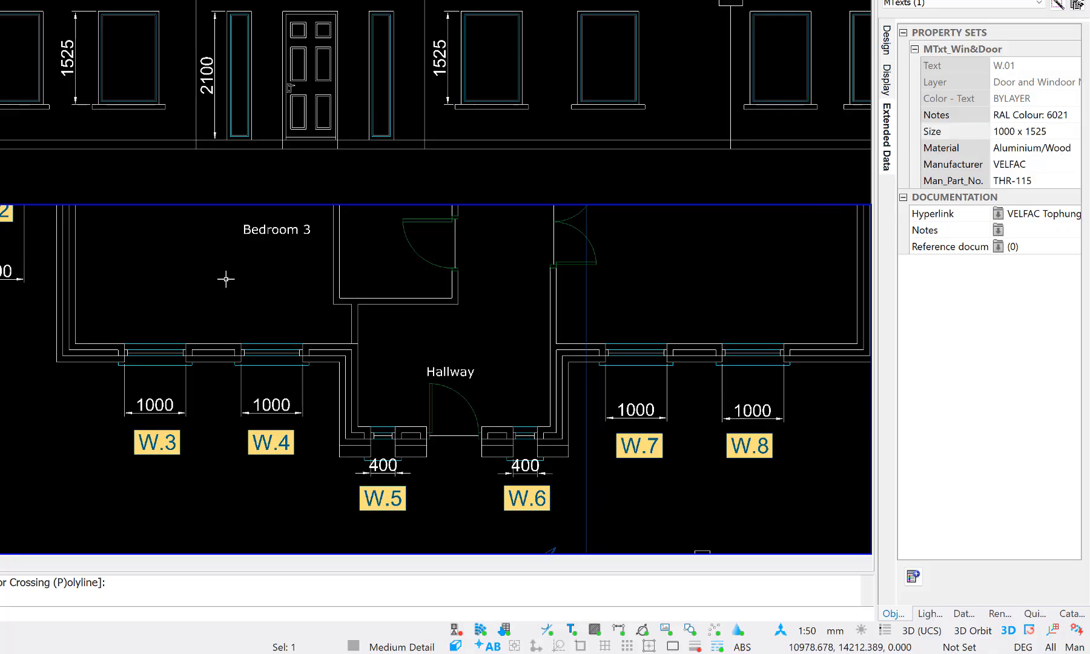
- Paste the copied size 1000 x 1525 into the W.2 label's extended data
middle_drag(173, 270, 139, 309)
key(Escape)
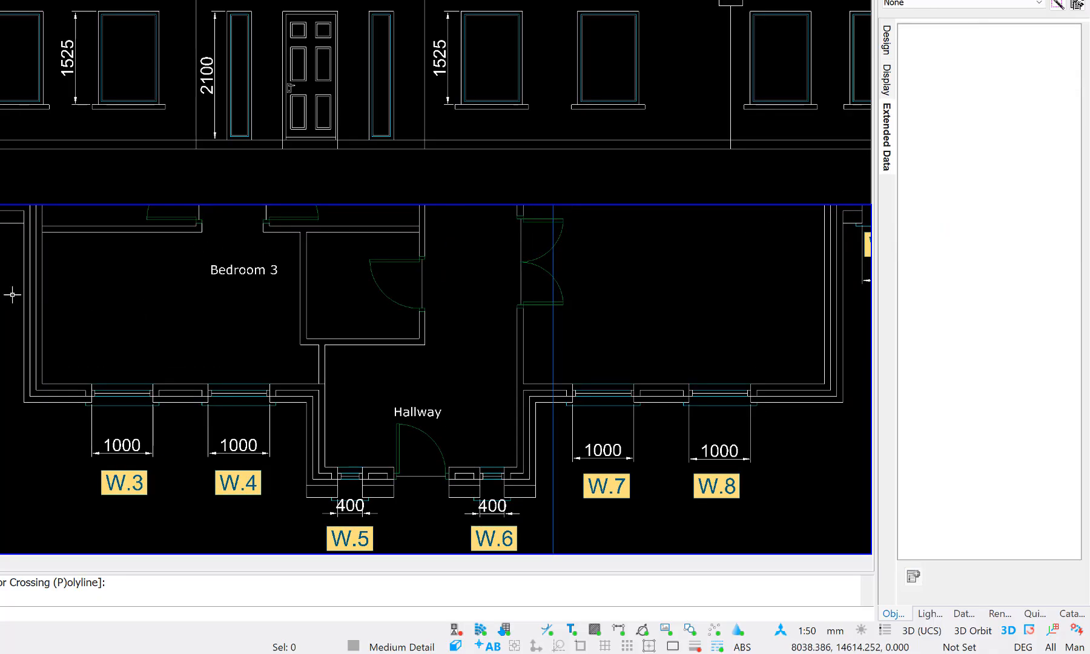
click(0, 319)
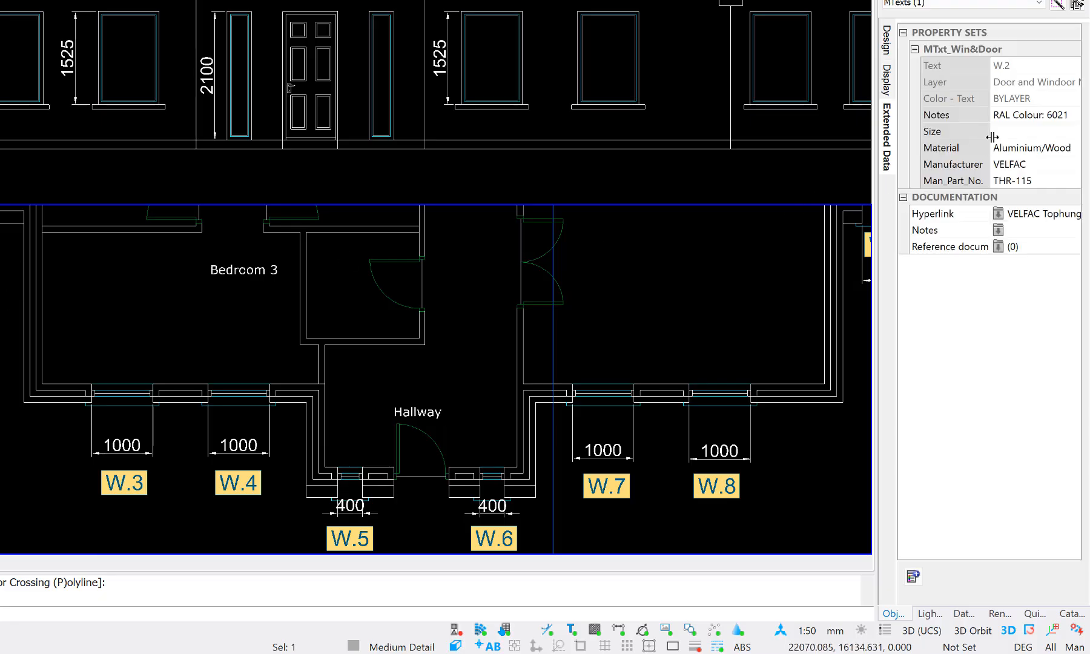
click(1022, 133)
key(ctrl+v)
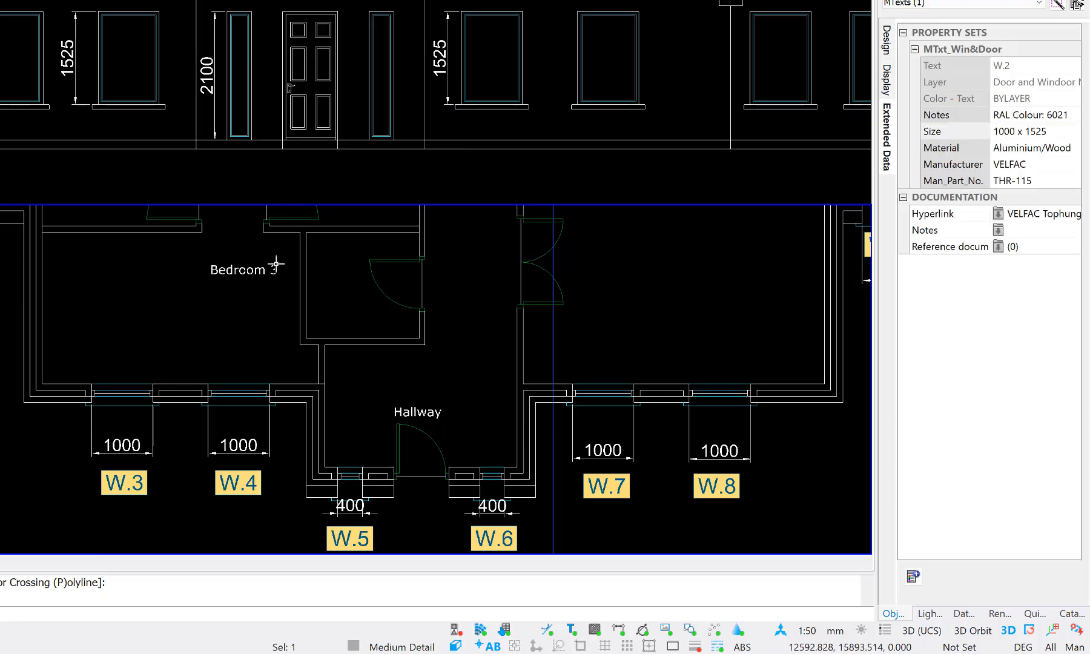
middle_drag(269, 309, 212, 301)
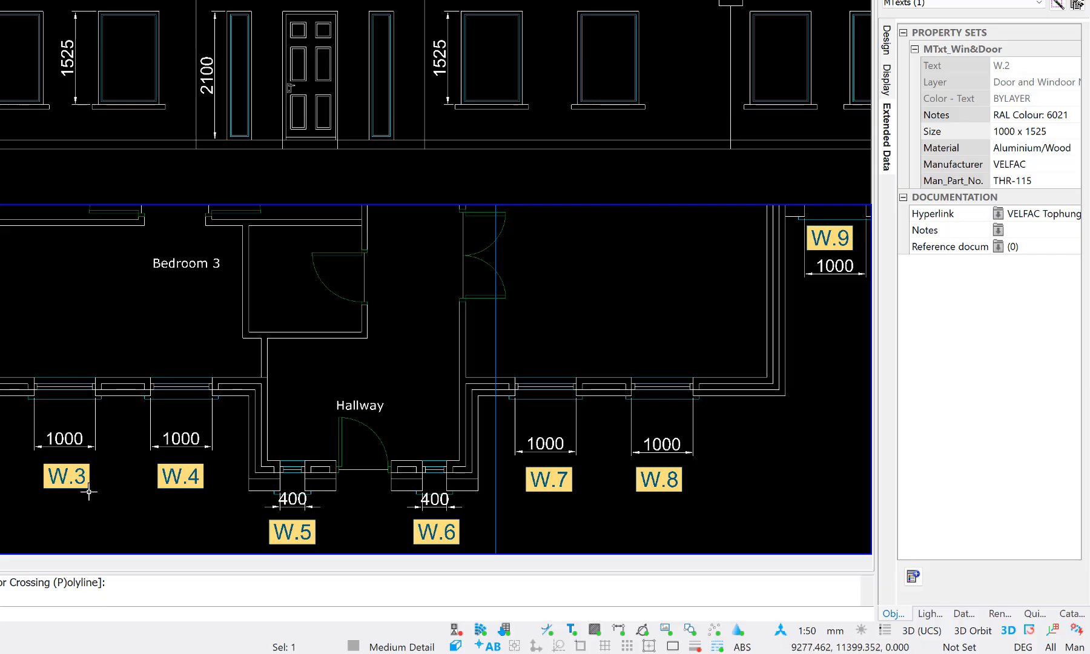
key(Escape)
- Fill in the W.3 label's size with the copied 1000 x 1525 value and deselect the label
click(67, 492)
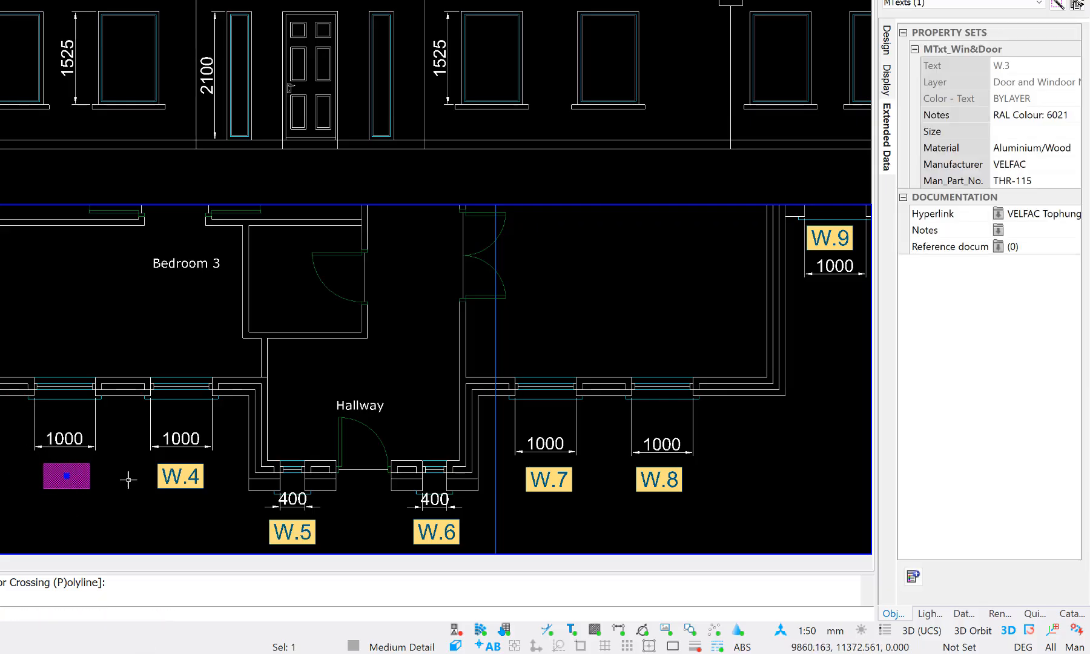
click(1037, 132)
key(ctrl+v)
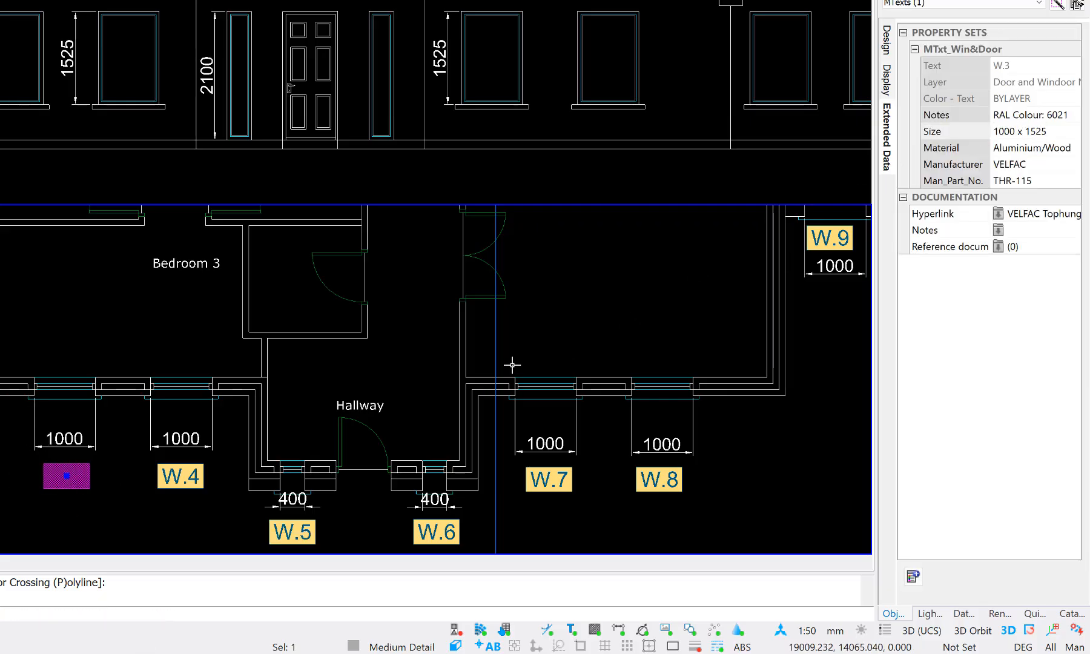
middle_drag(388, 315, 268, 287)
key(Escape)
- Give the W.4 label at the second Bedroom 3 window the copied size 1000 x 1525
click(62, 447)
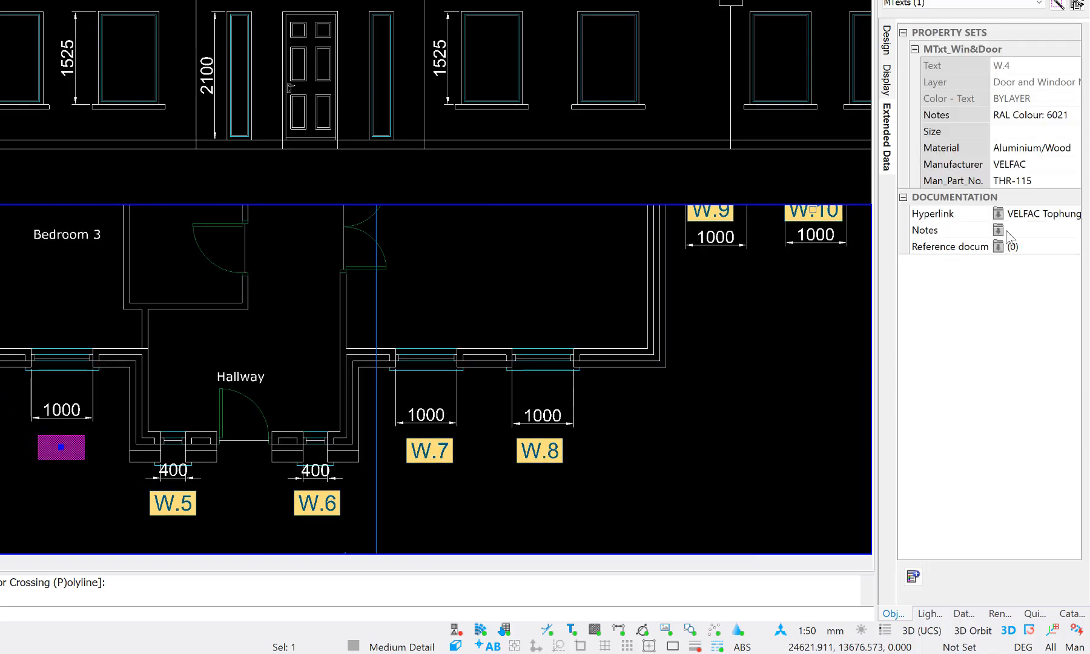
click(1036, 130)
key(ctrl+v)
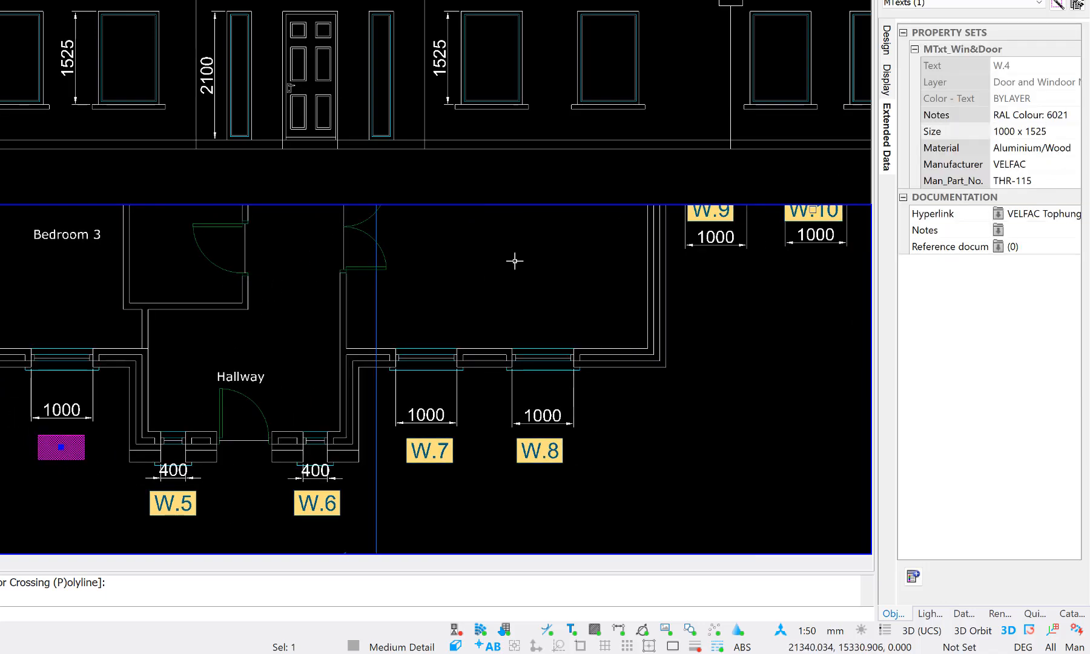
middle_drag(505, 267, 348, 241)
key(Escape)
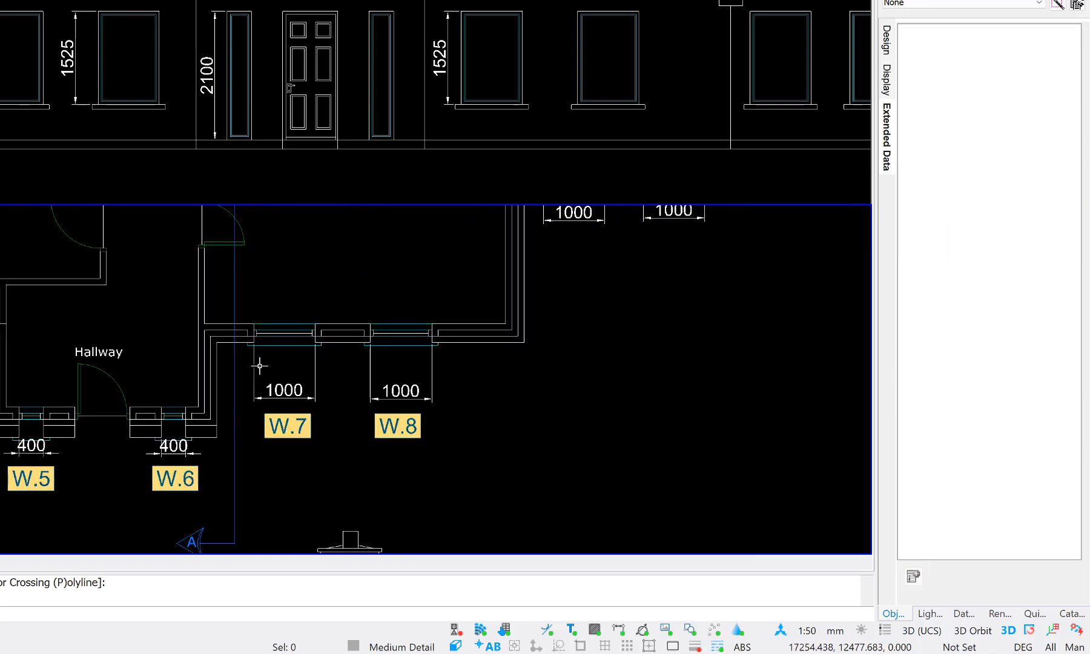
- Check the size and part number recorded for the W.5 and W.6 labels at the Hallway windows
click(30, 466)
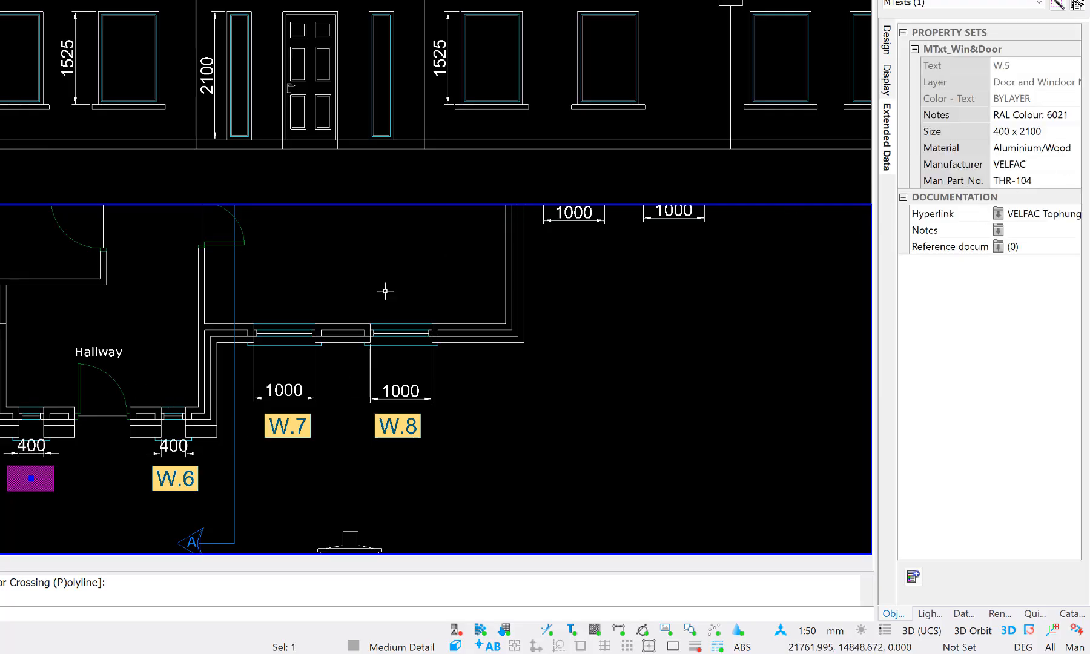
click(181, 473)
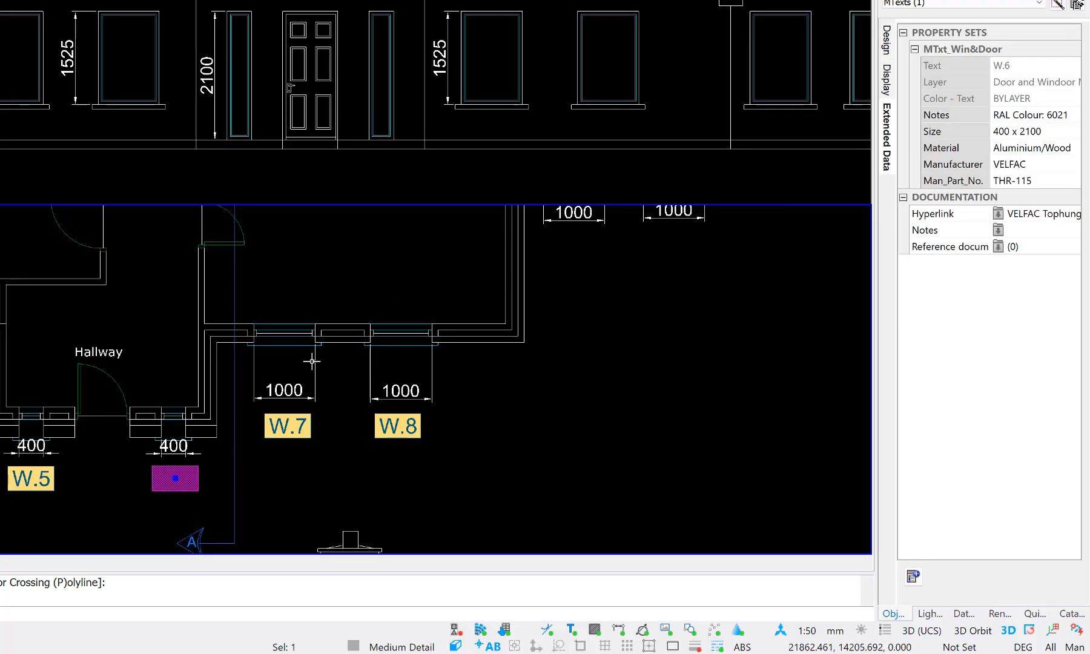
key(Escape)
- Paste the size 1000 x 1525 into the extended data of the W.7 label right of the Hallway
click(288, 425)
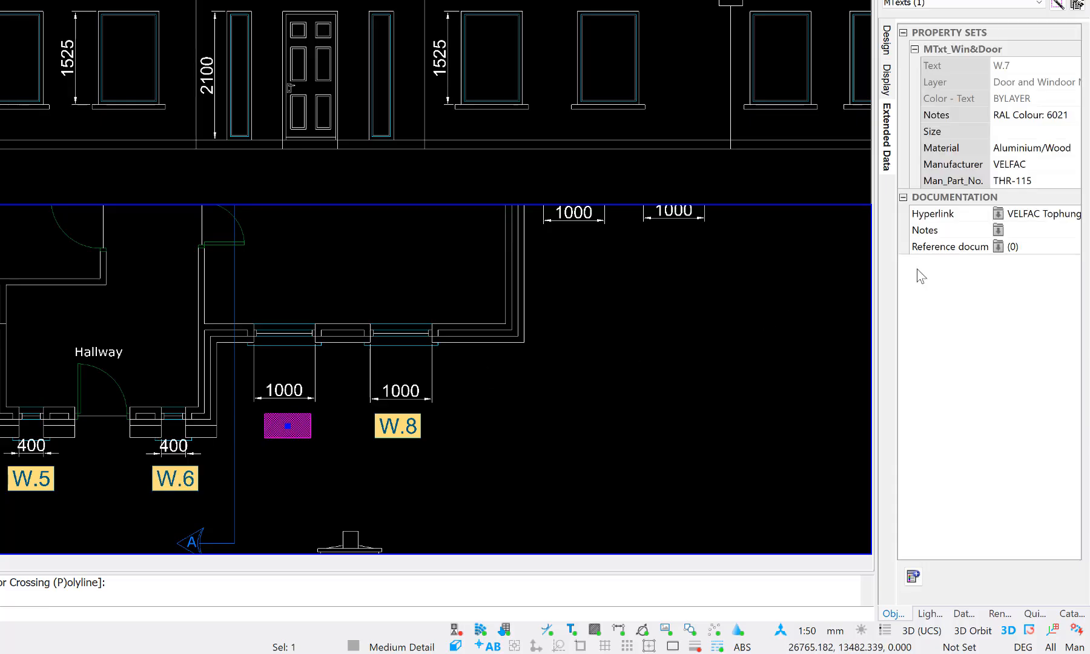
click(1021, 133)
key(ctrl+v)
key(Return)
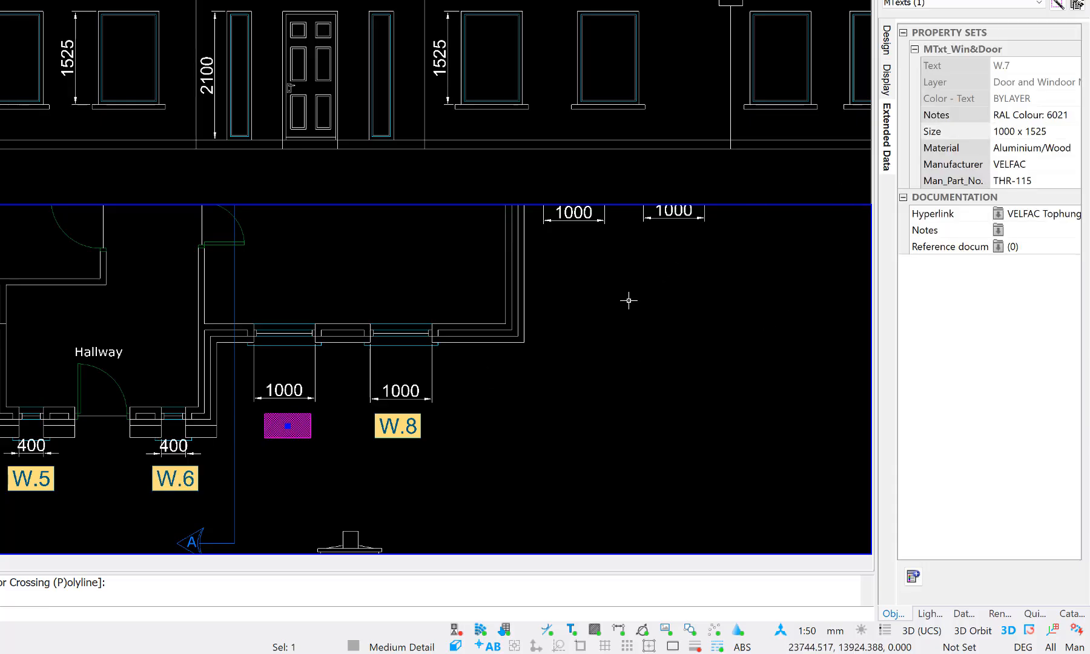
- Paste the size 1000 x 1525 into the extended data of the W.8 label below the Lounge and deselect it
middle_drag(628, 299, 543, 306)
key(Escape)
click(327, 427)
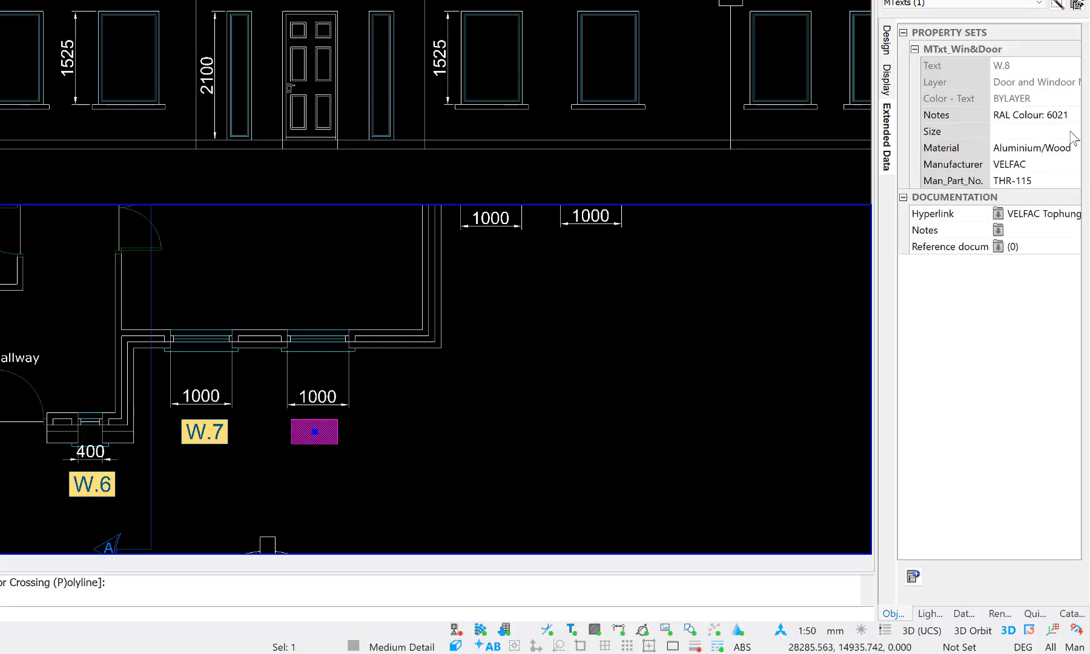
click(1033, 133)
key(ctrl+v)
key(Return)
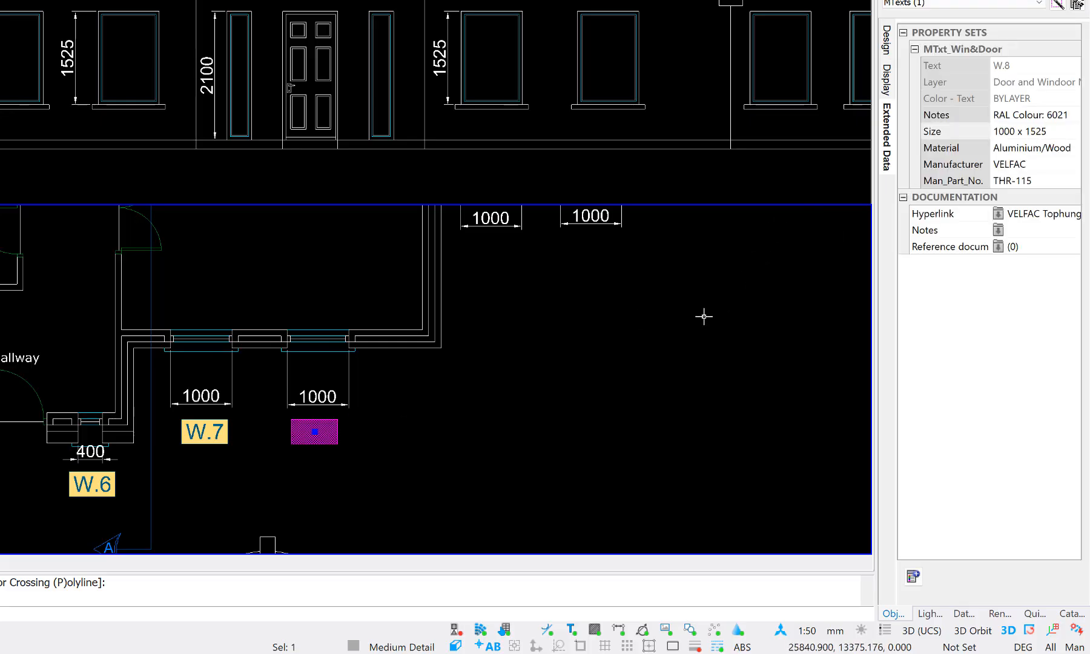
middle_drag(703, 316, 555, 373)
key(Escape)
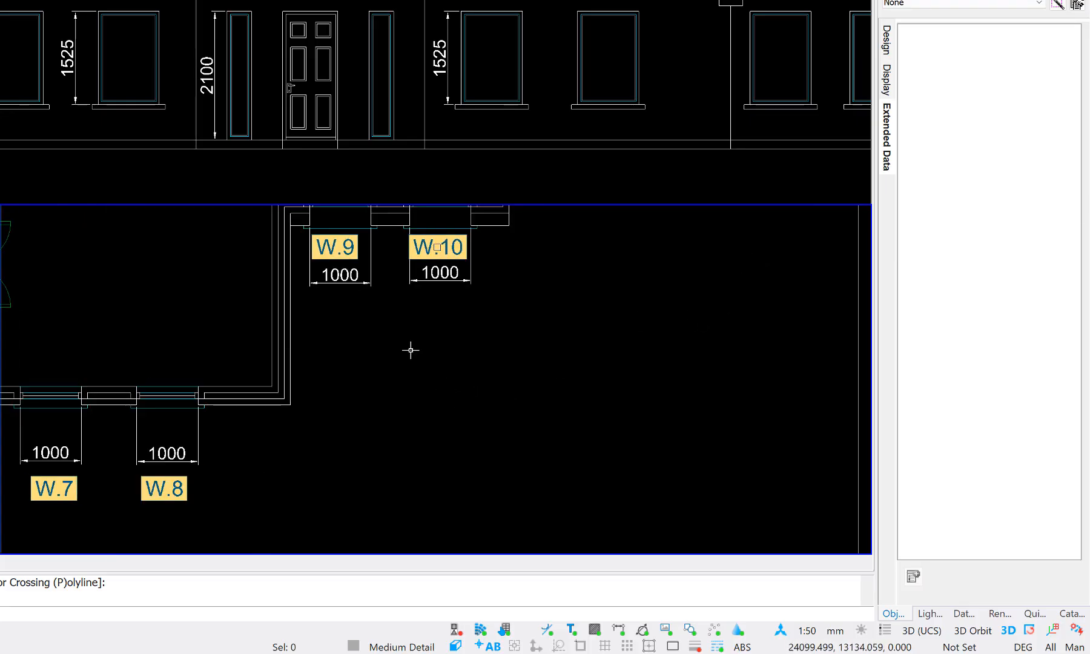
- Fill in the W.9 label's size as 1000 x 1525 in its extended data and clear the selection
click(349, 244)
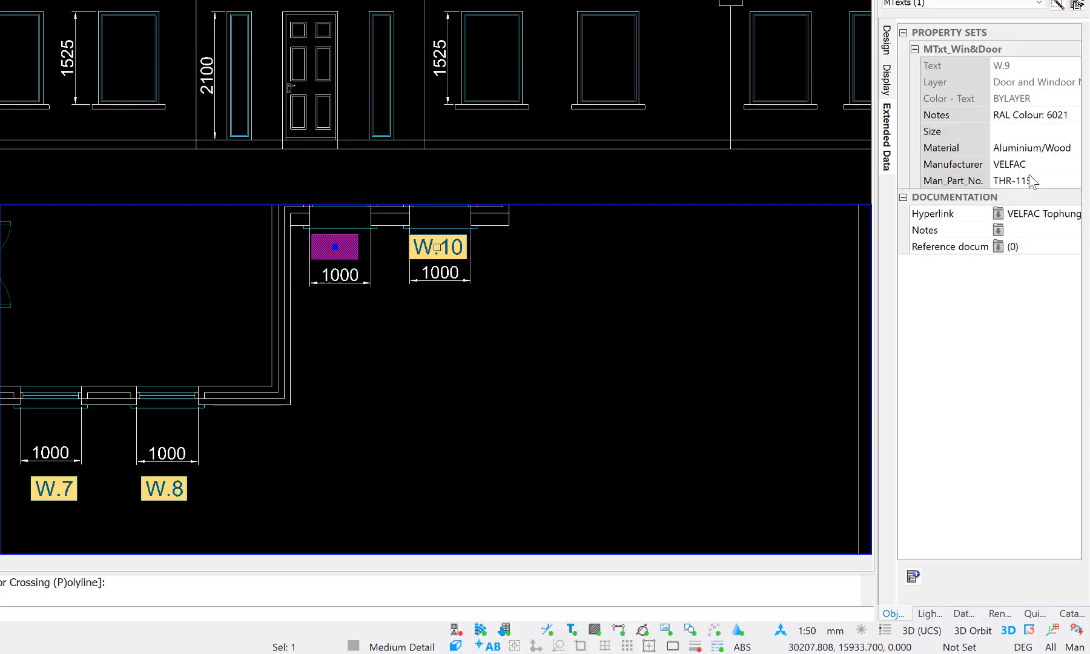
click(1032, 133)
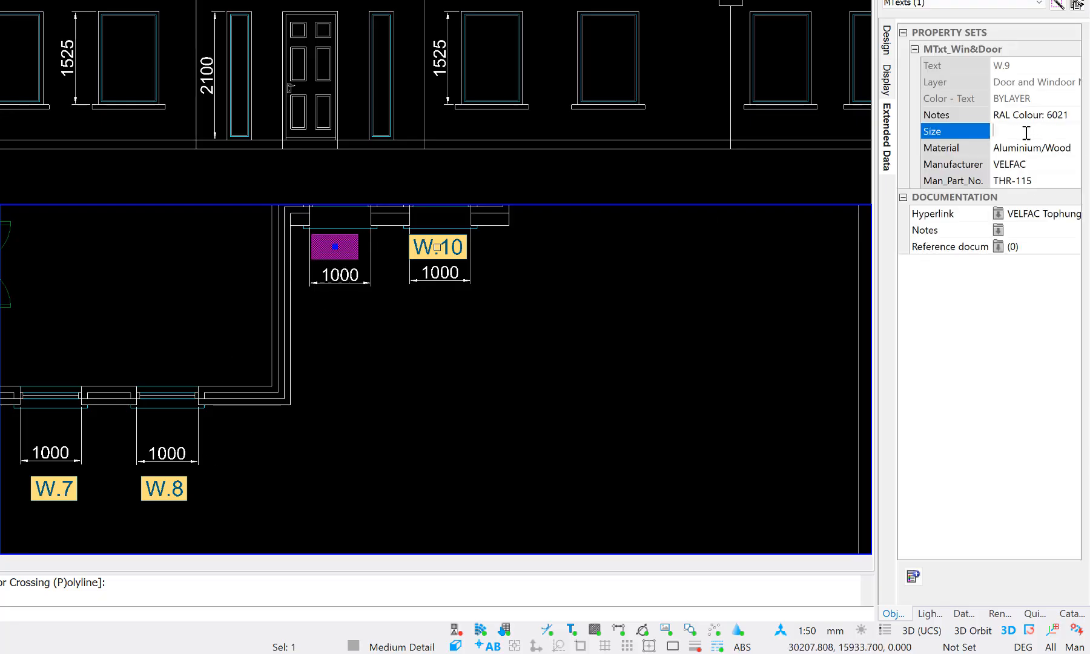
text(1000 x 1525)
key(Return)
middle_drag(502, 280, 440, 328)
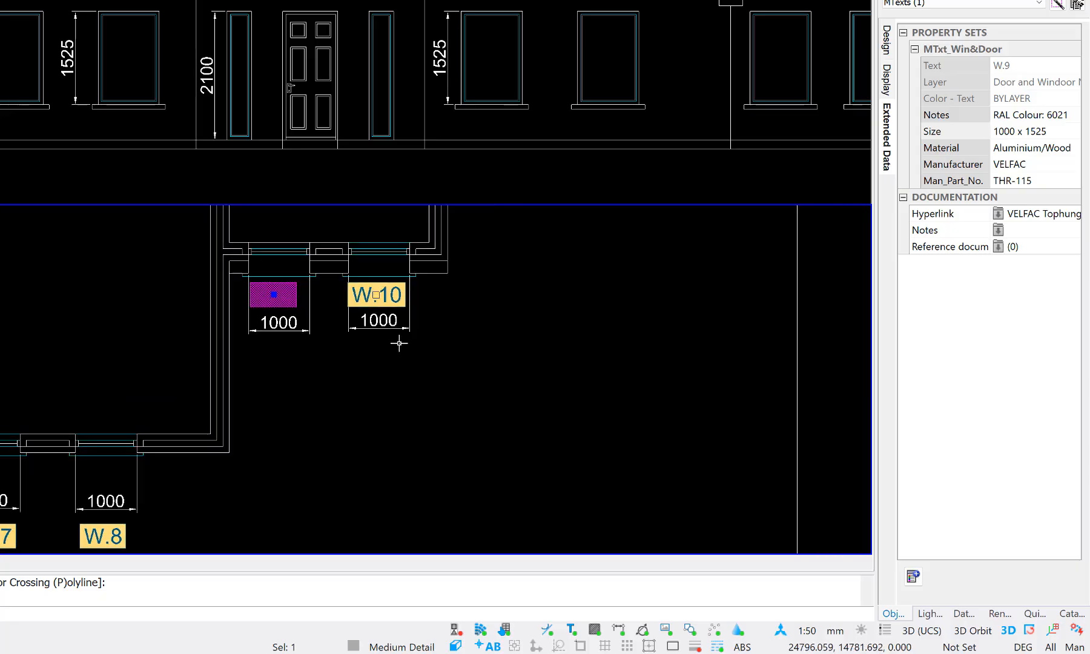
key(Escape)
- Record the size 1000 x 1525 for the W.10 label at the last front window
click(376, 295)
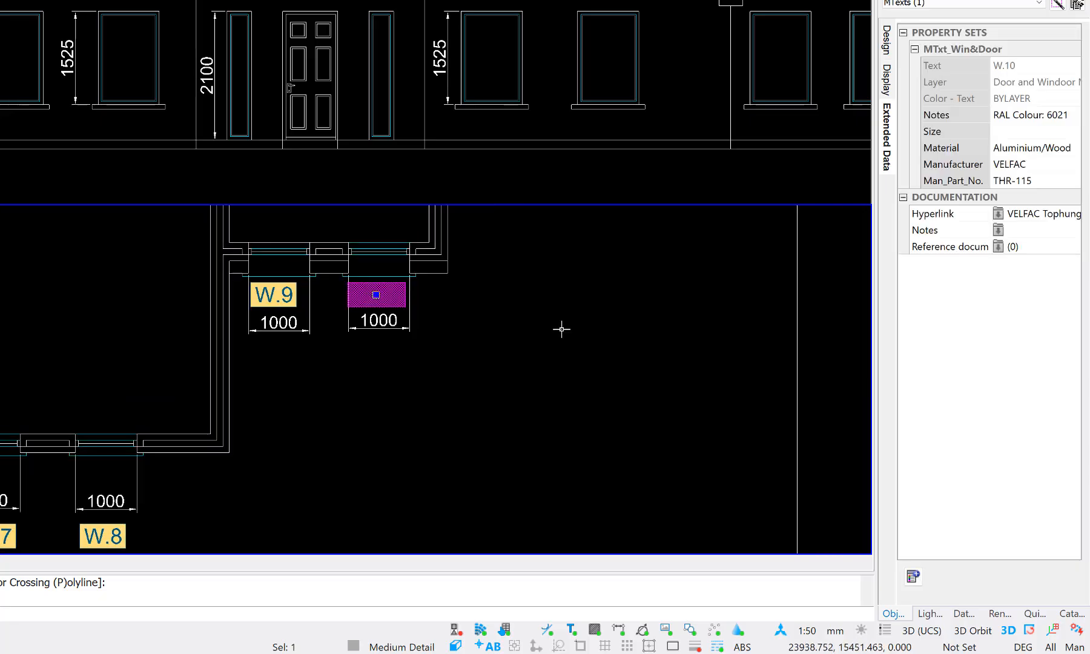
click(1008, 133)
text(1000 x 1525)
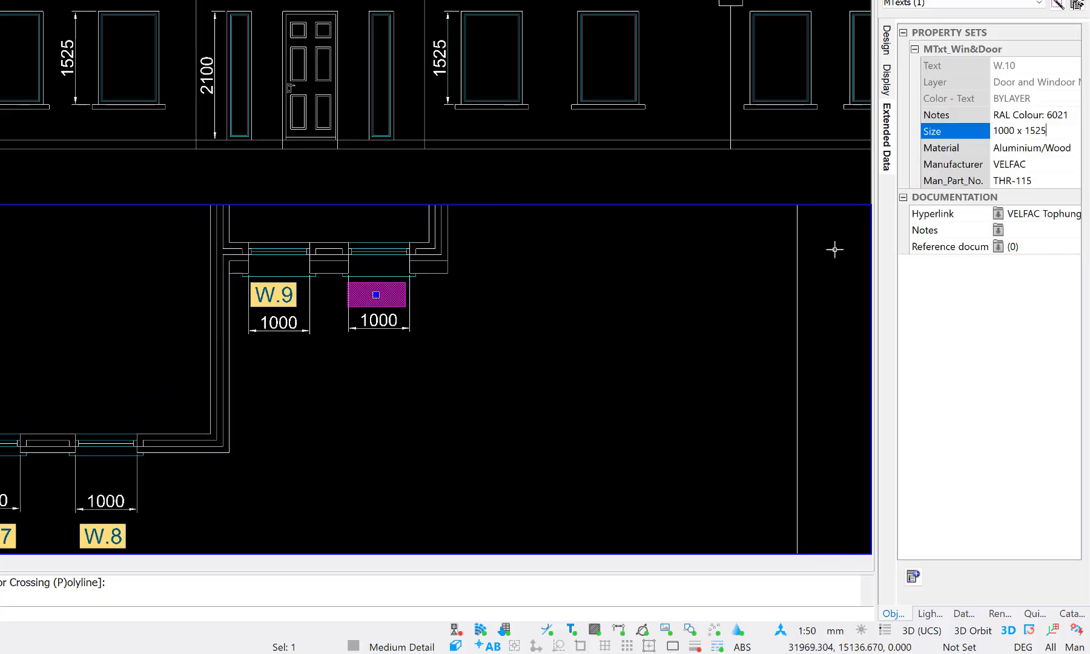
key(Return)
key(Escape)
- Examine the Door & Window Schedule table below the floor plan and its entry for the first window
scroll(454, 303, down, 1)
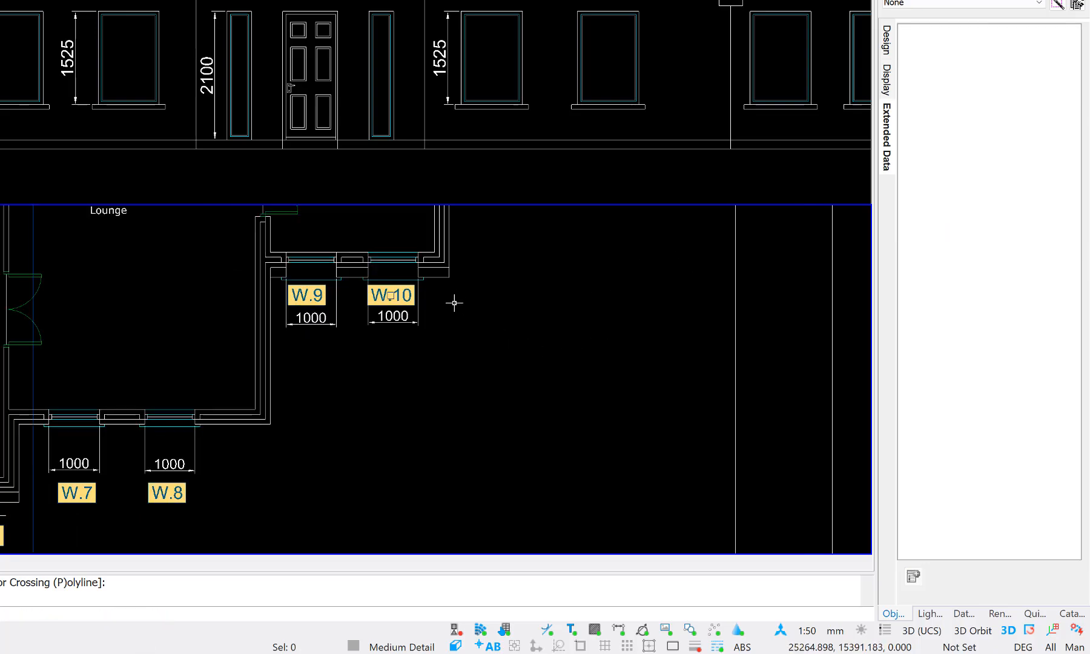
scroll(454, 303, down, 1)
middle_drag(454, 303, 555, 275)
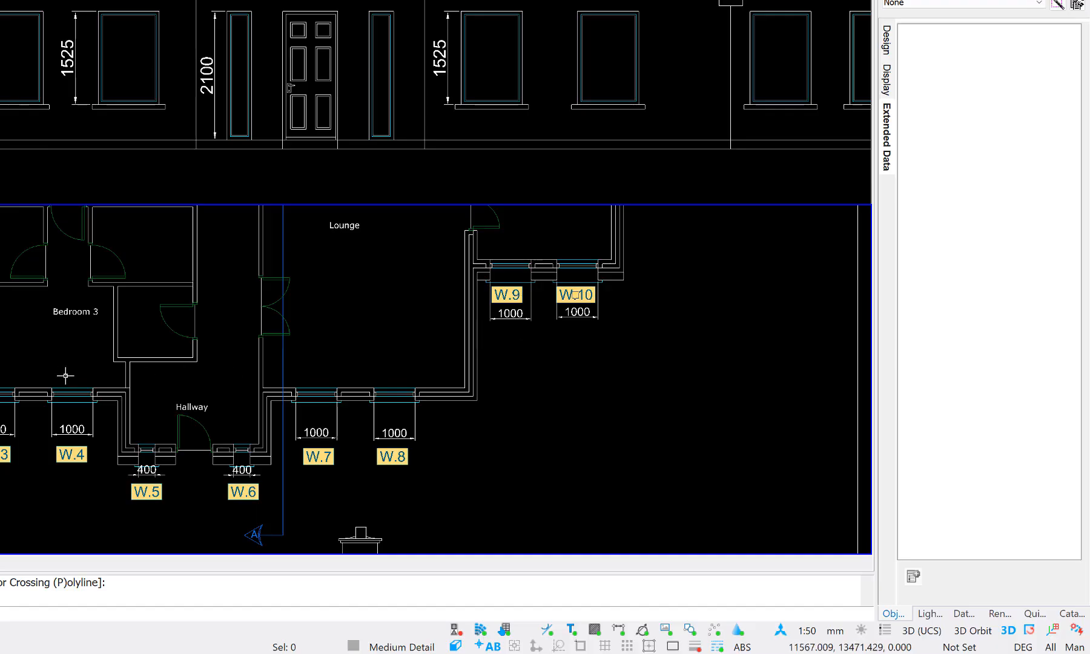
scroll(65, 376, down, 2)
middle_drag(96, 417, 91, 352)
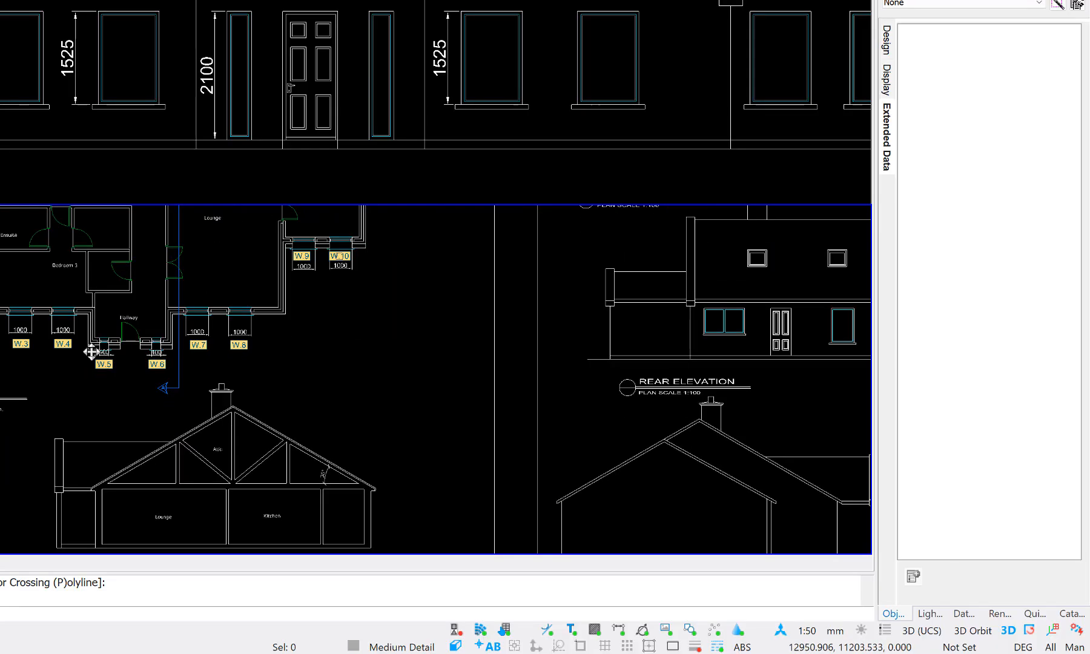
scroll(101, 375, down, 2)
middle_drag(103, 406, 178, 313)
scroll(31, 542, up, 2)
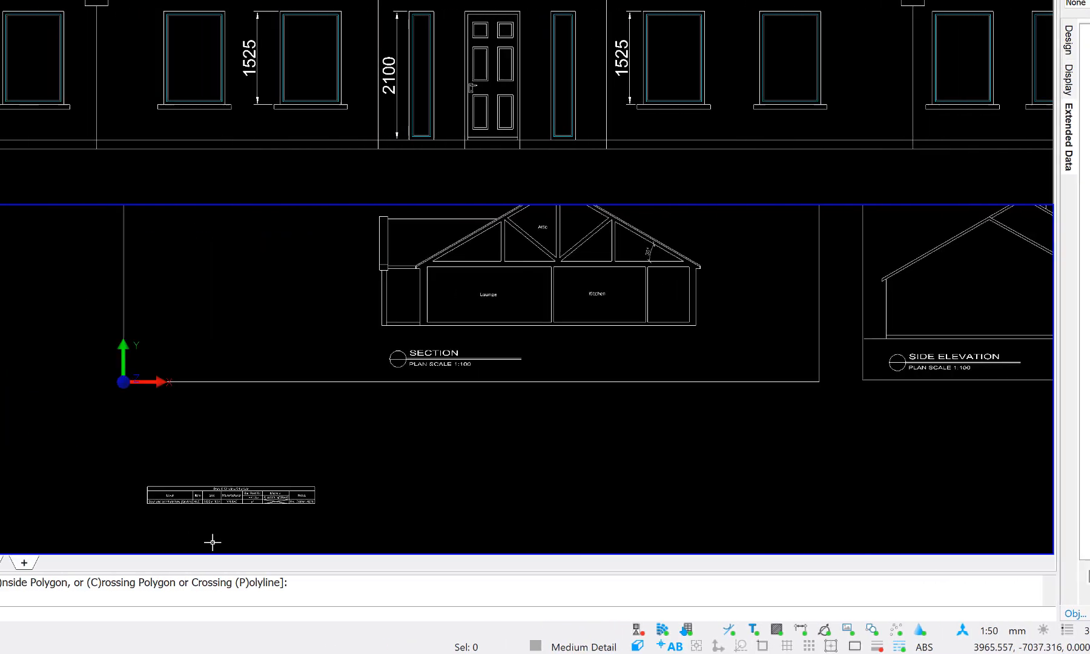
scroll(252, 504, up, 4)
middle_drag(291, 480, 407, 424)
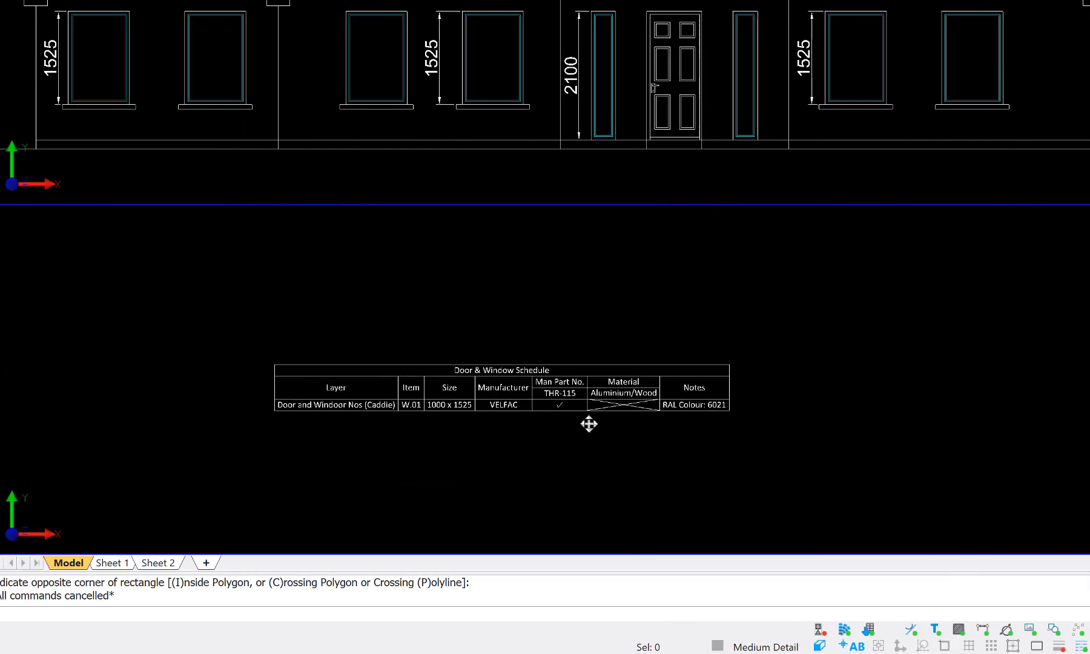
click(585, 400)
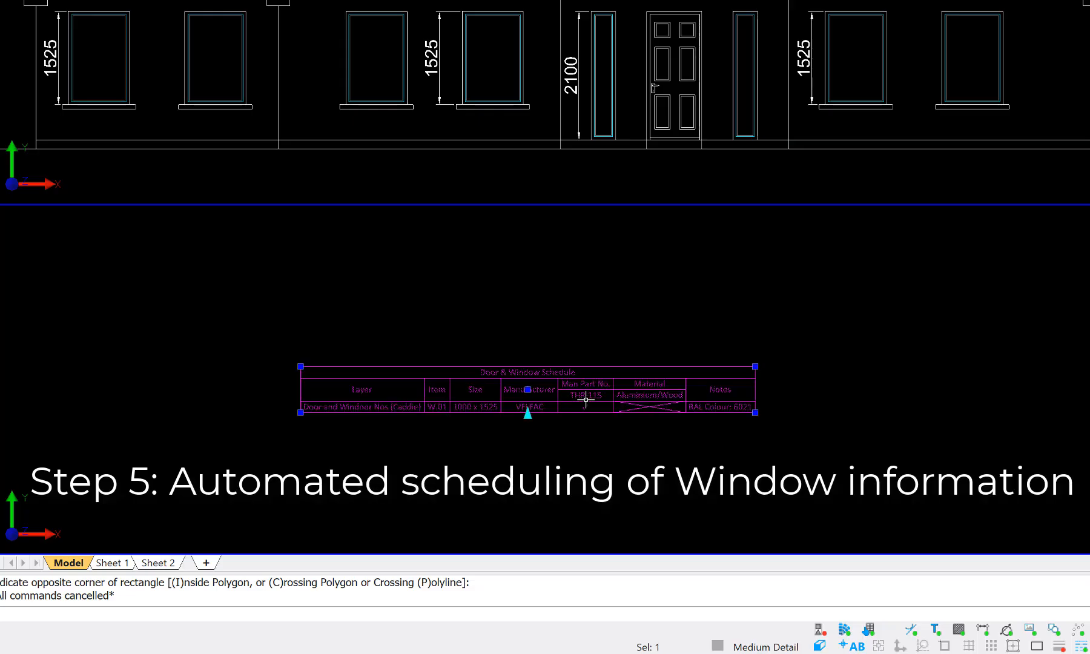
scroll(576, 408, up, 4)
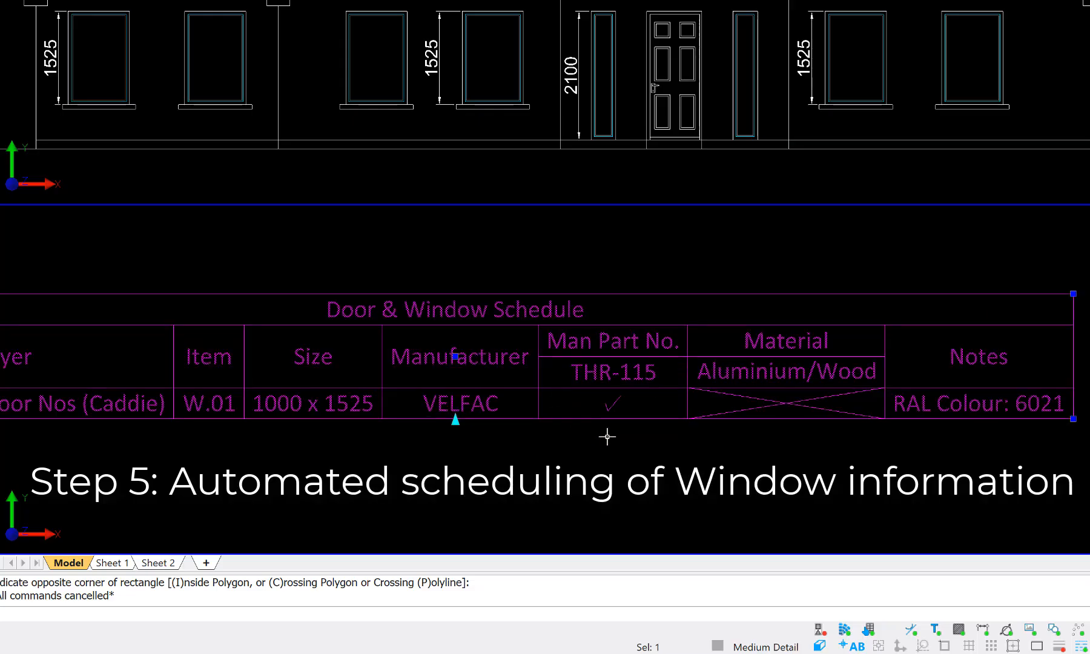
middle_drag(603, 438, 719, 415)
key(Escape)
scroll(720, 410, down, 1)
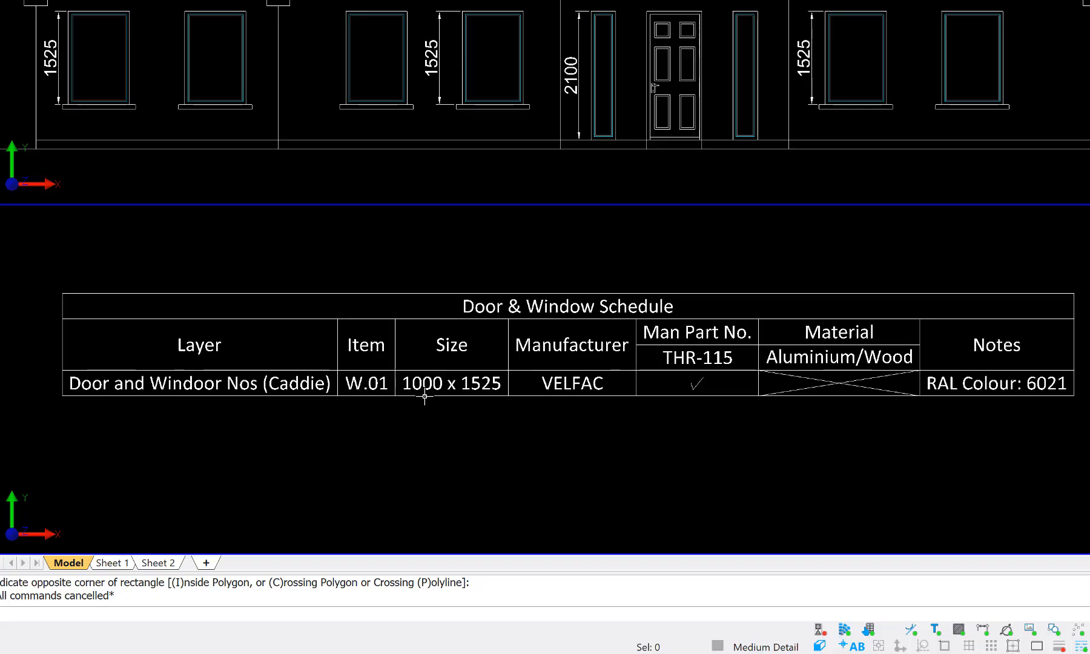
- Zoom to the window label behind the schedule's W.01 entry and review the numbered windows across the floor plan
click(362, 384)
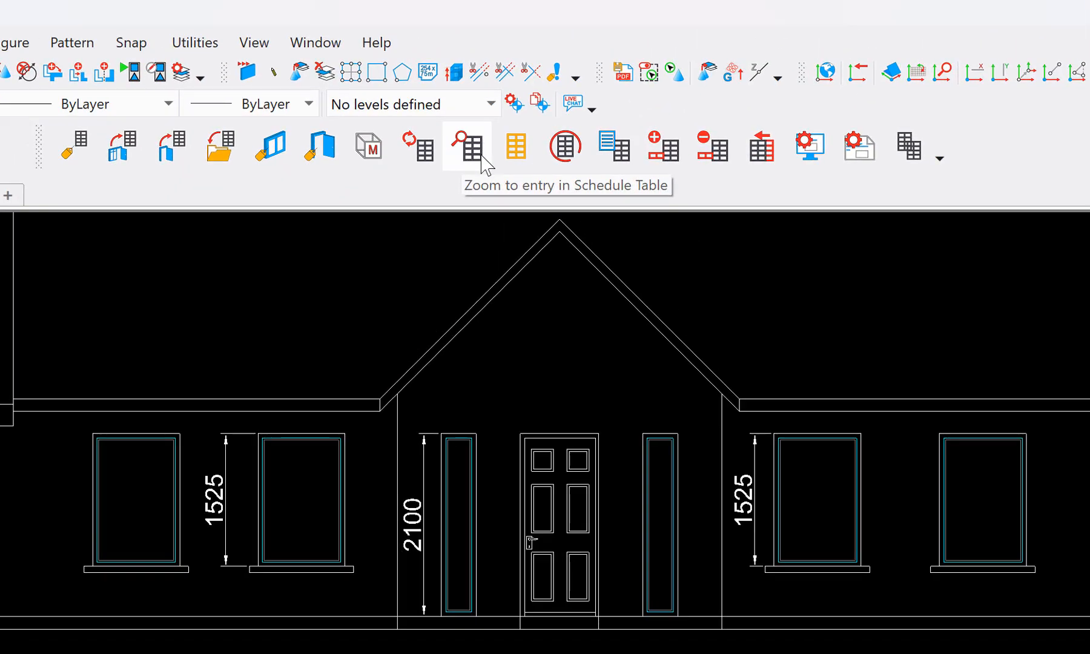
click(481, 163)
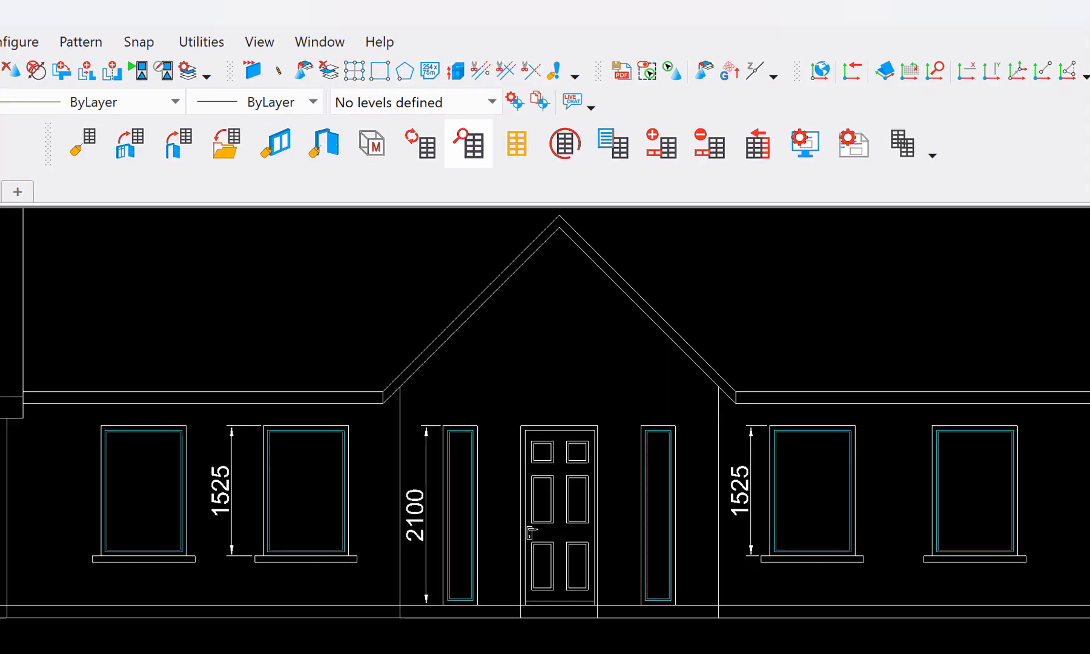
click(281, 598)
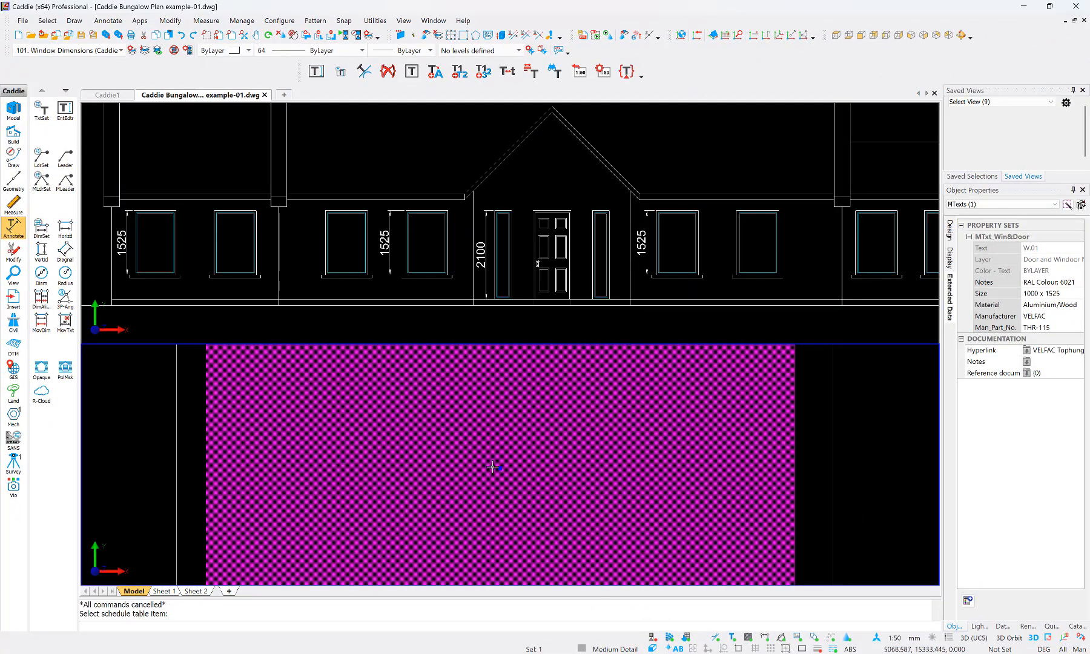
scroll(493, 466, down, 5)
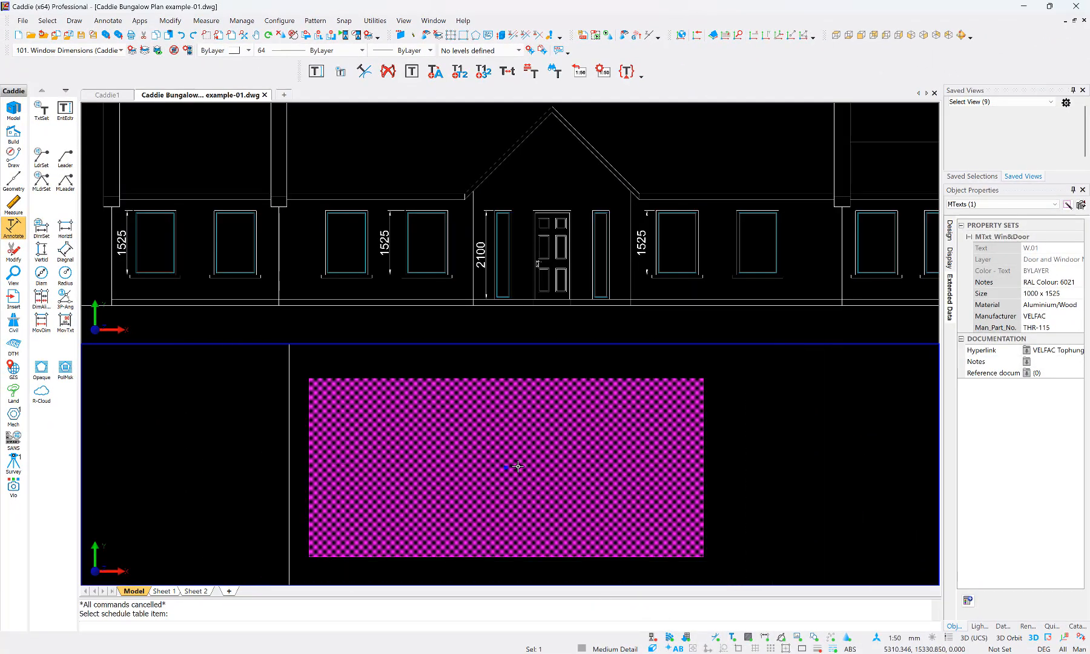
key(Escape)
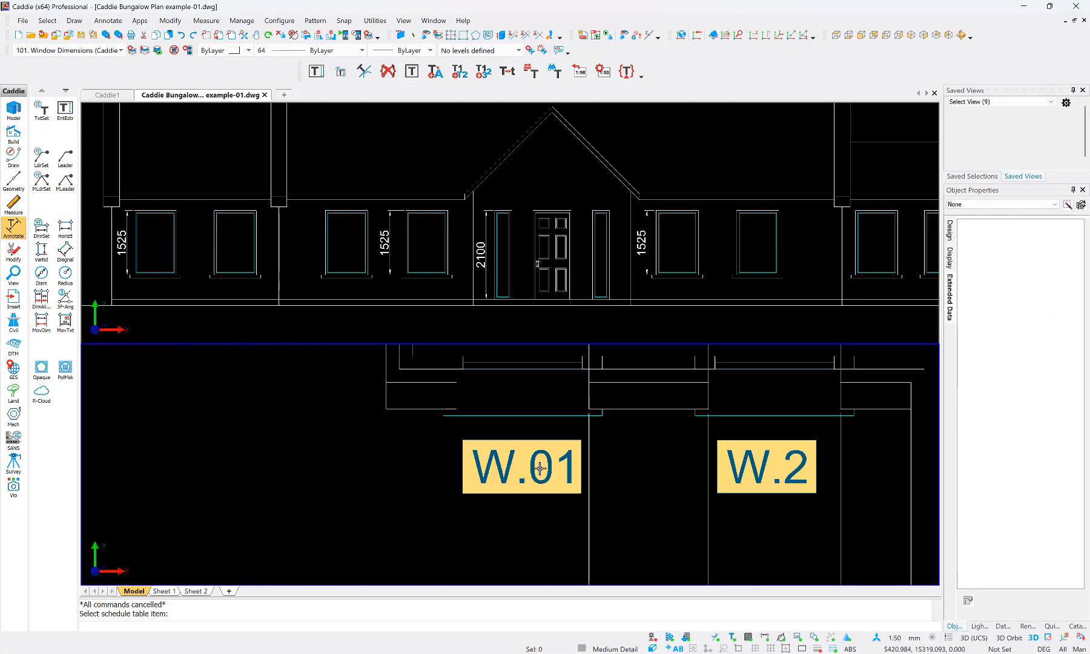
scroll(540, 468, down, 1)
middle_drag(548, 470, 450, 445)
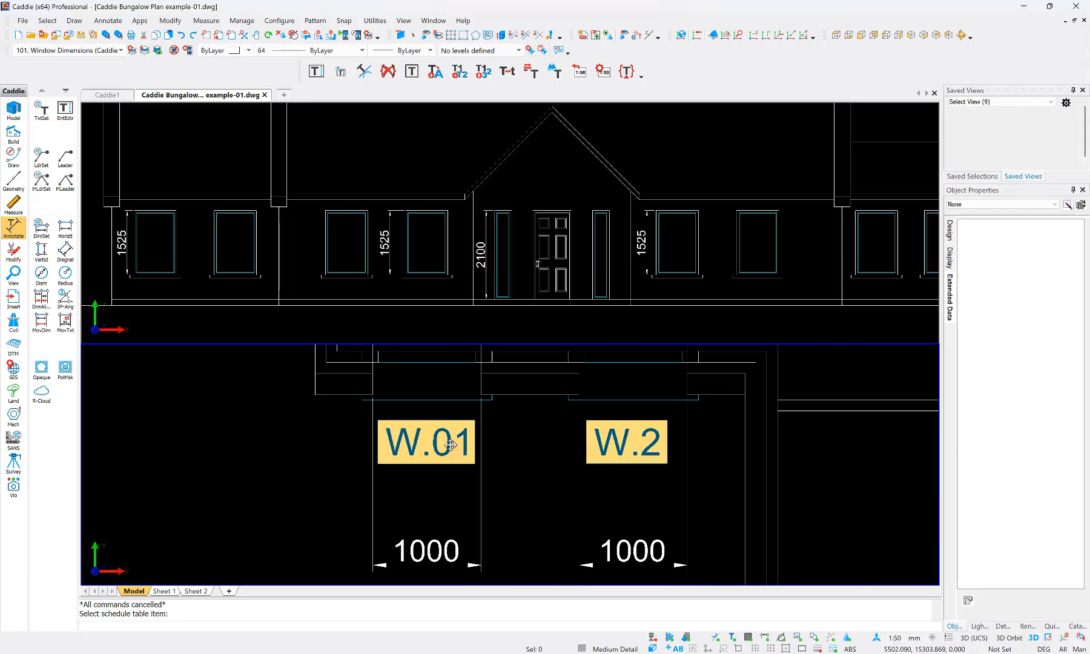
scroll(450, 445, down, 5)
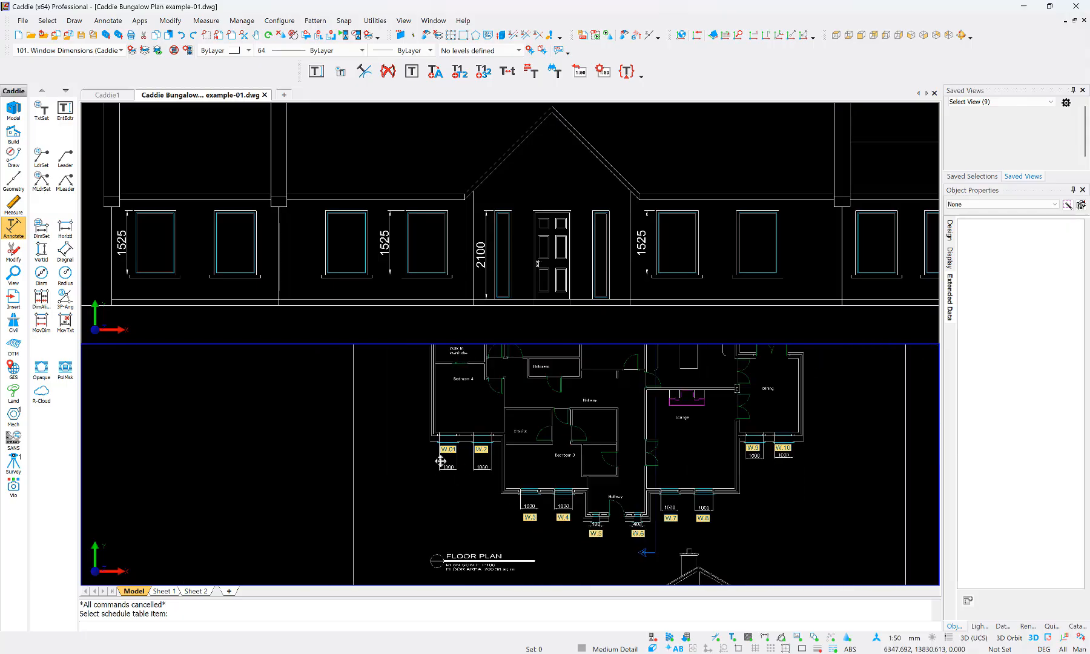
middle_drag(454, 477, 365, 447)
middle_drag(435, 470, 388, 453)
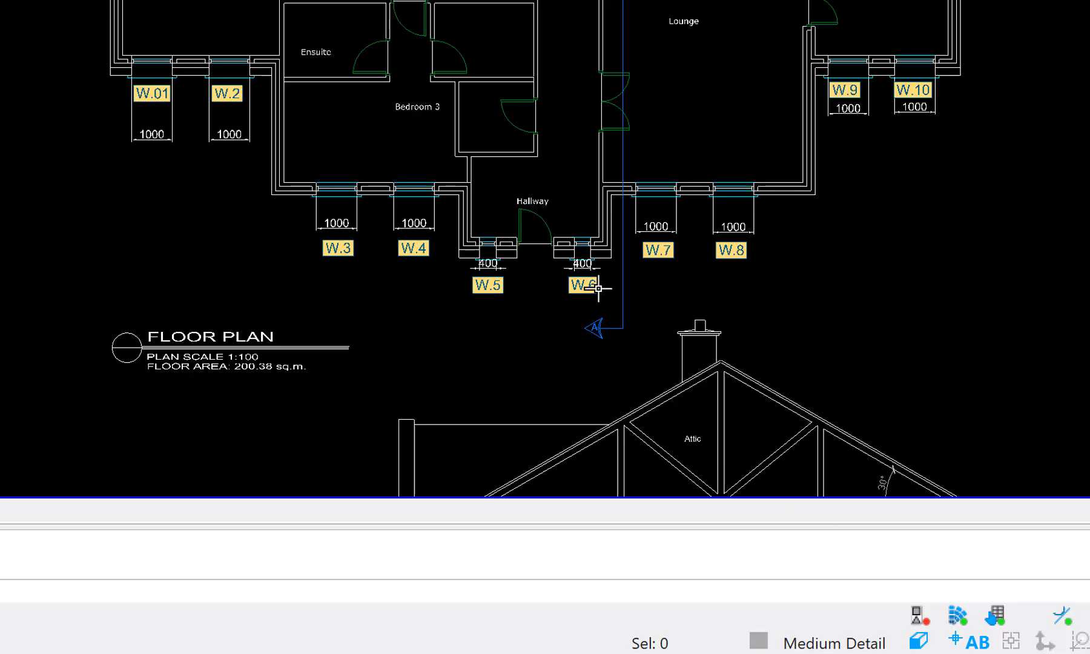
- Add the floor plan's remaining window labels, W.2 to W.10, to the Door & Window Schedule table
scroll(606, 299, down, 2)
middle_drag(613, 307, 601, 86)
scroll(560, 202, down, 3)
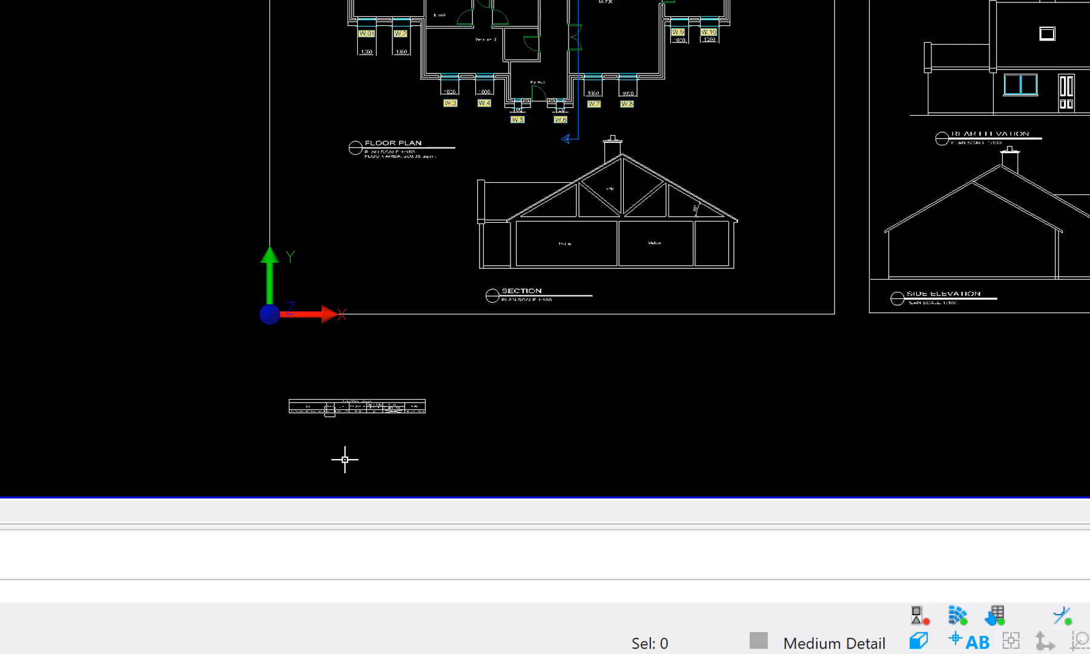
scroll(337, 448, up, 4)
scroll(337, 448, up, 2)
scroll(368, 408, up, 2)
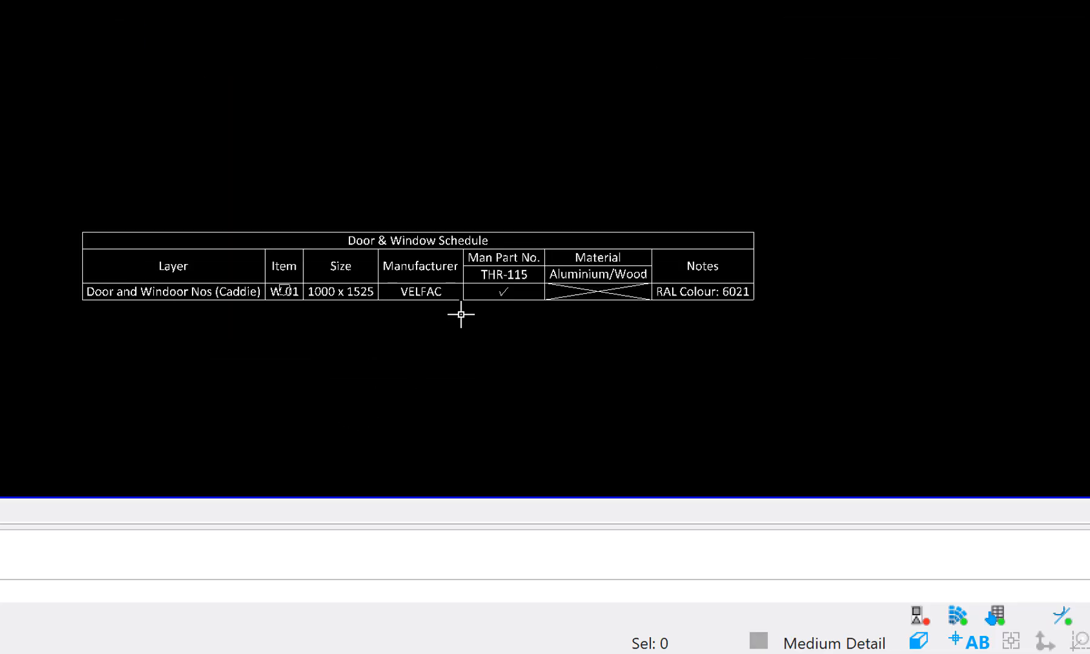
click(481, 281)
scroll(480, 280, up, 1)
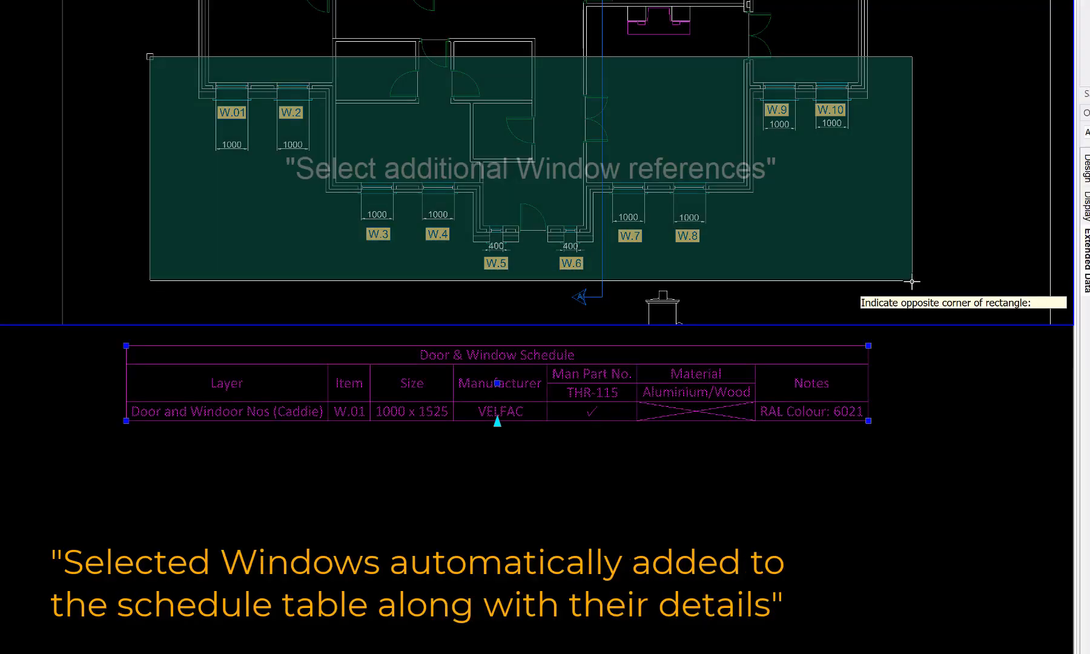
click(911, 281)
key(Return)
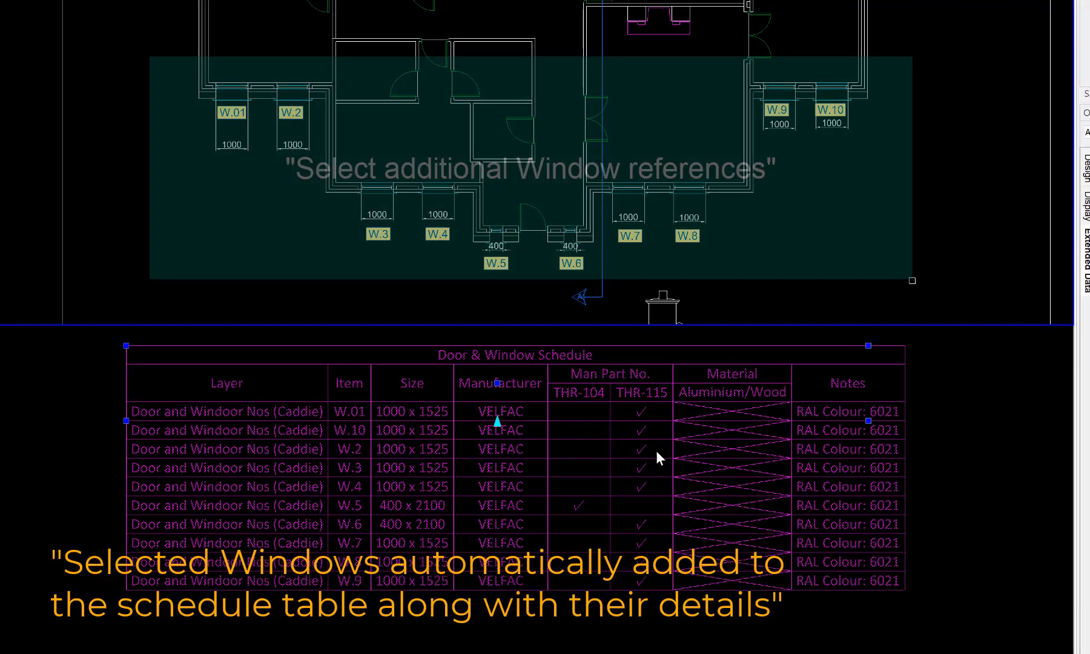
key(Escape)
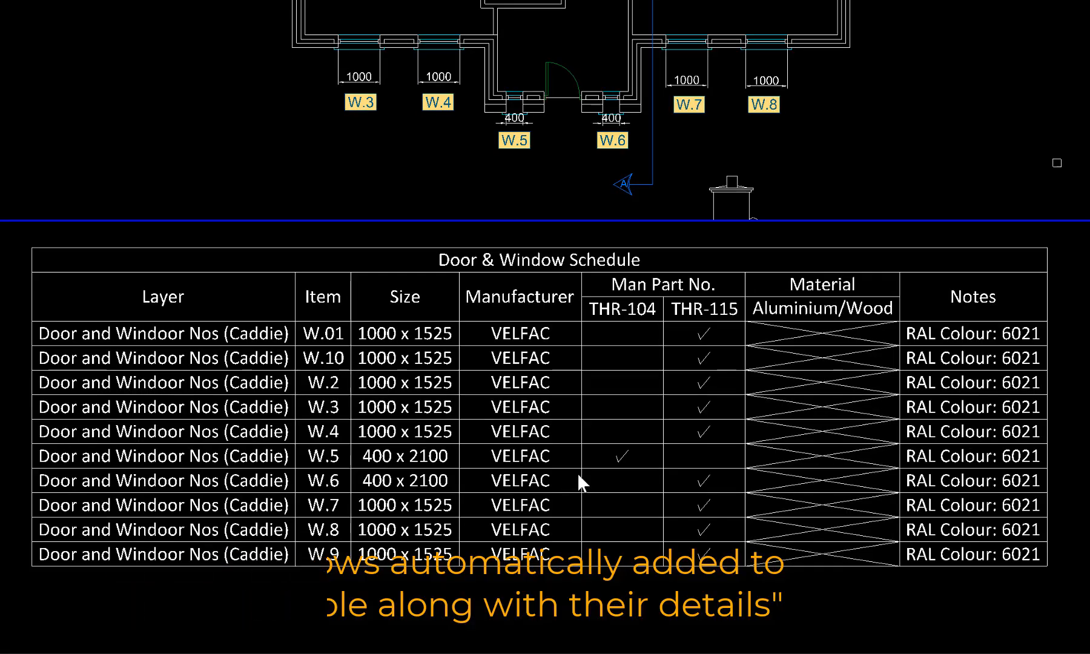
- Zoom to the W.6 label from its schedule entry and set its Man_Part_No. to THR-104
click(395, 480)
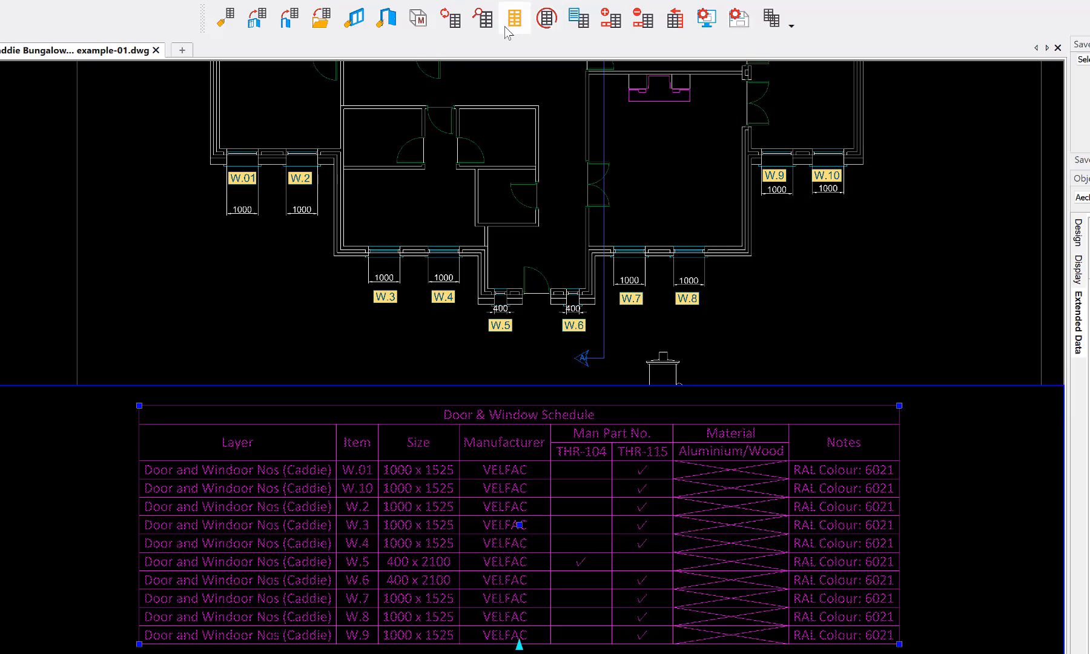
click(483, 18)
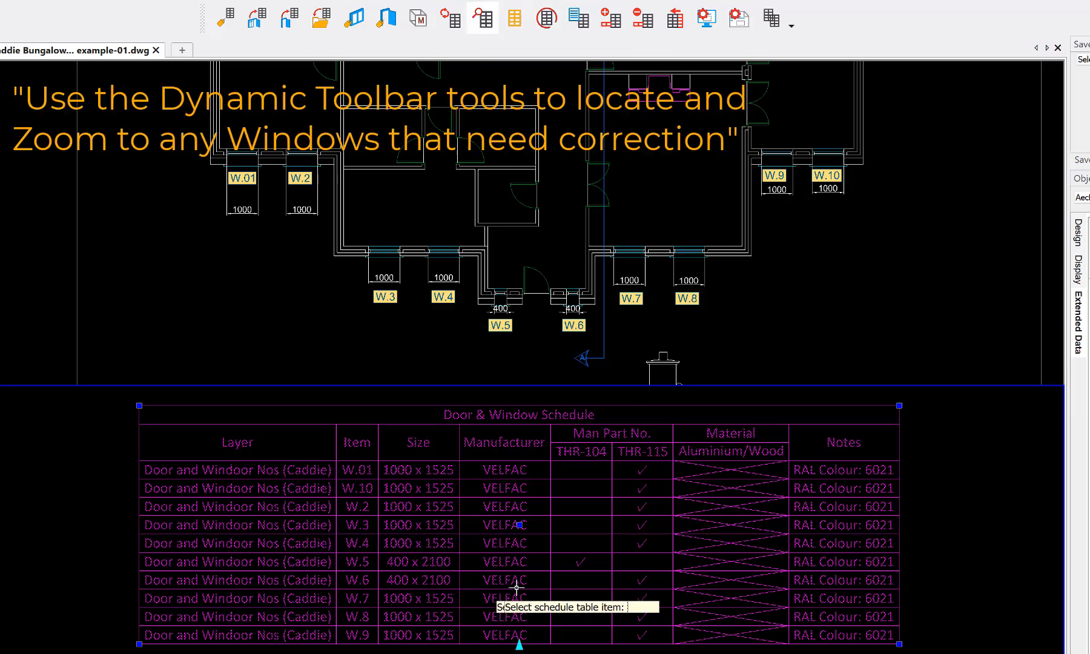
click(558, 580)
scroll(564, 551, down, 2)
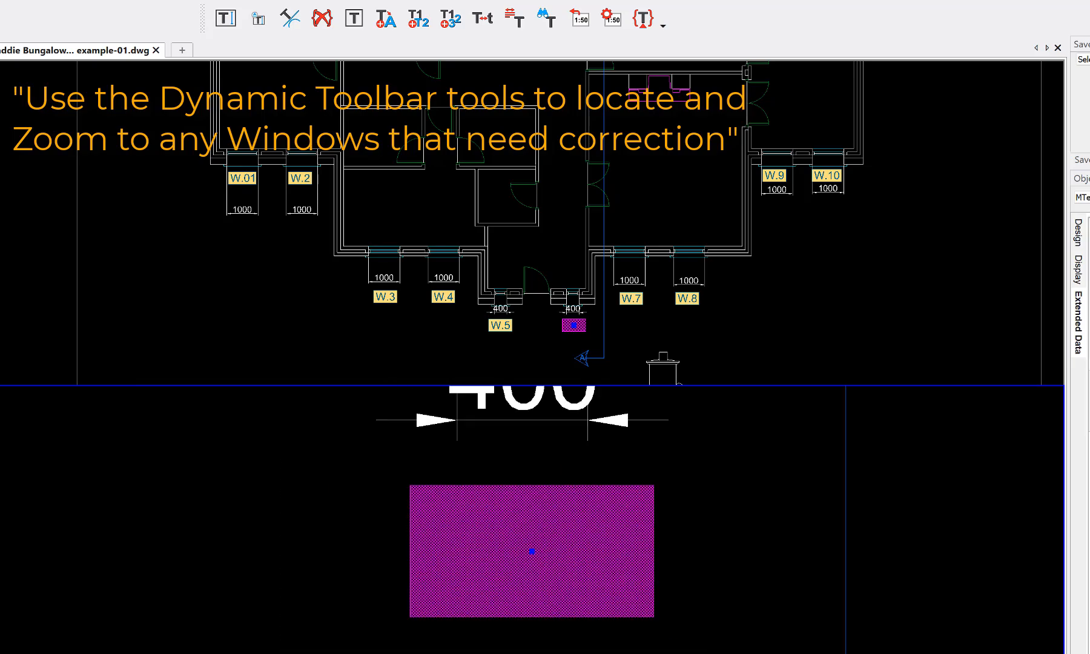
click(1064, 326)
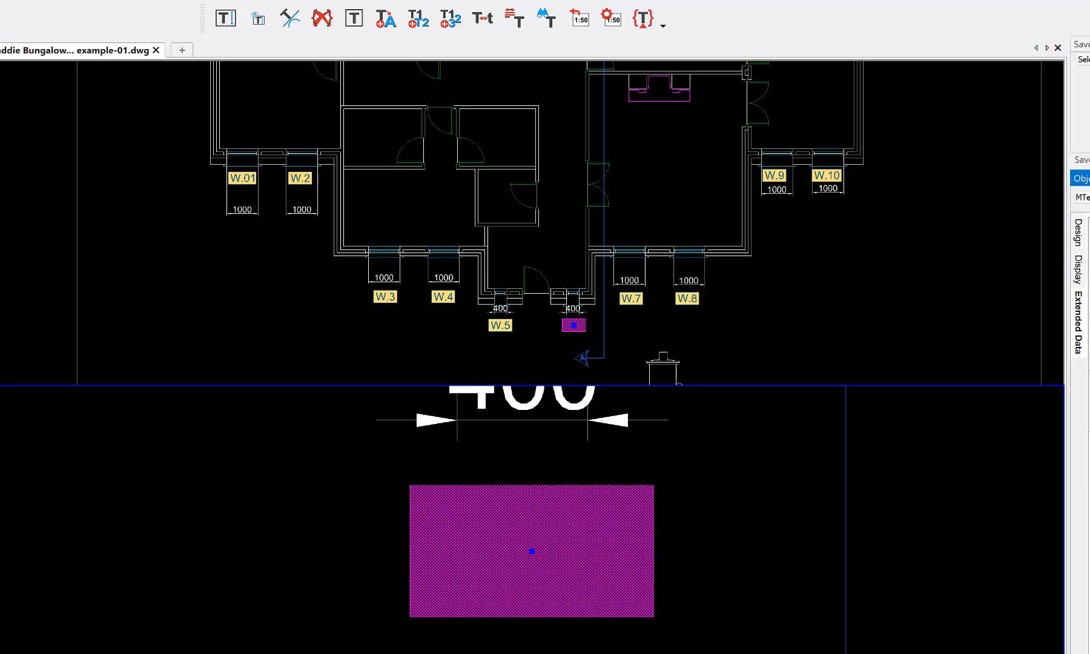
drag(1044, 326, 1064, 326)
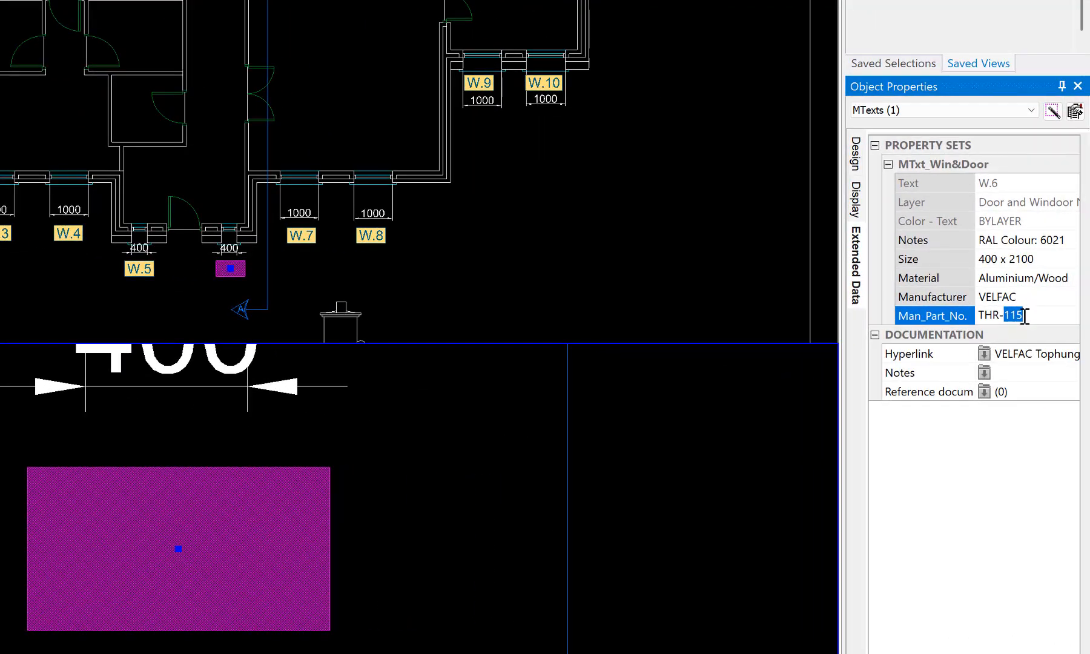
text(104)
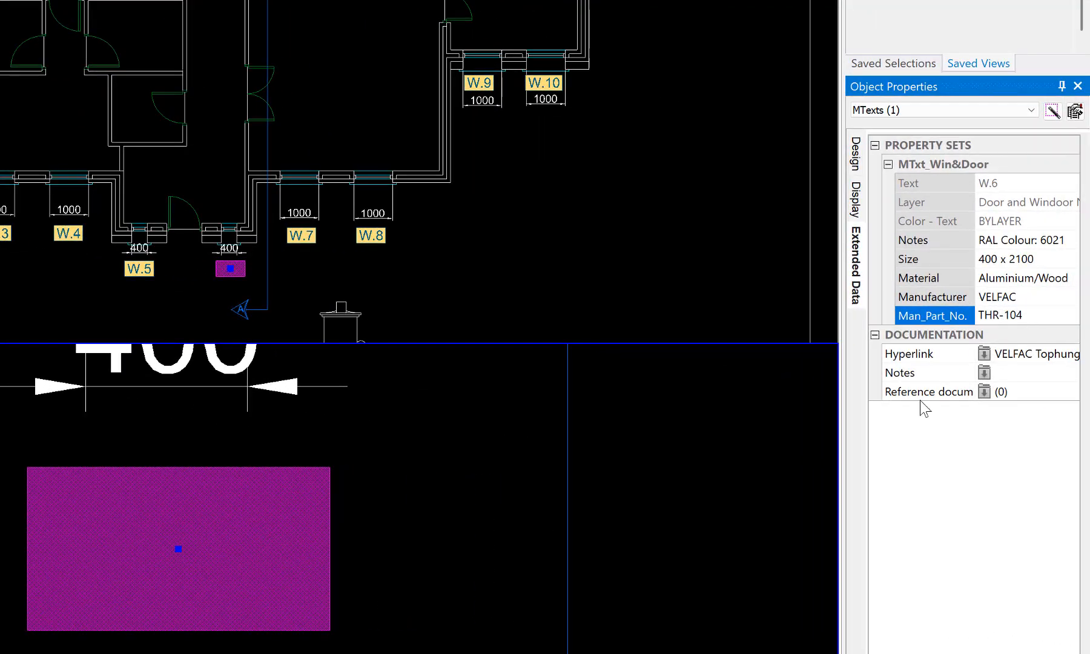
- Deselect the W.6 label and check its part number entry in the Door & Window Schedule table
click(457, 539)
key(Escape)
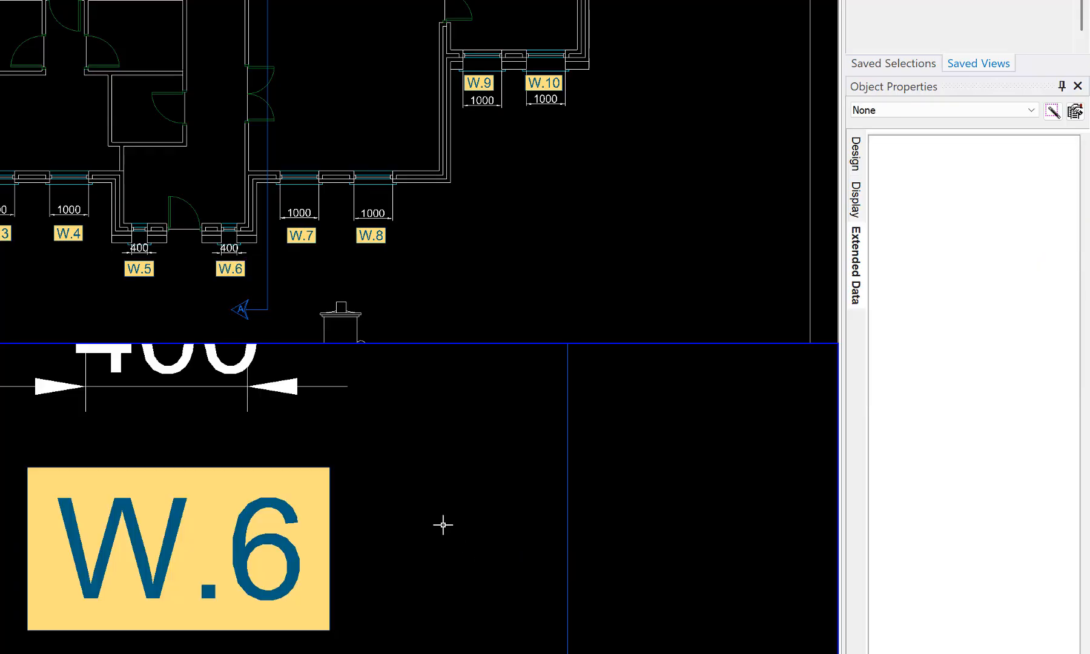
scroll(443, 522, down, 5)
scroll(297, 482, down, 8)
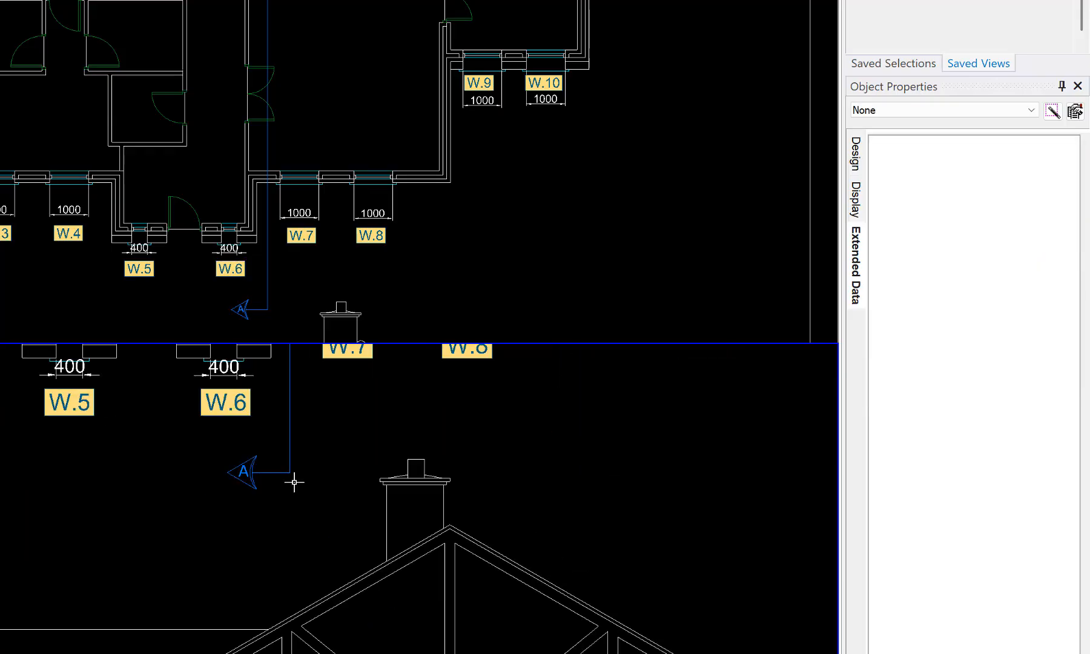
middle_drag(174, 653, 179, 581)
scroll(159, 508, up, 5)
scroll(194, 468, up, 3)
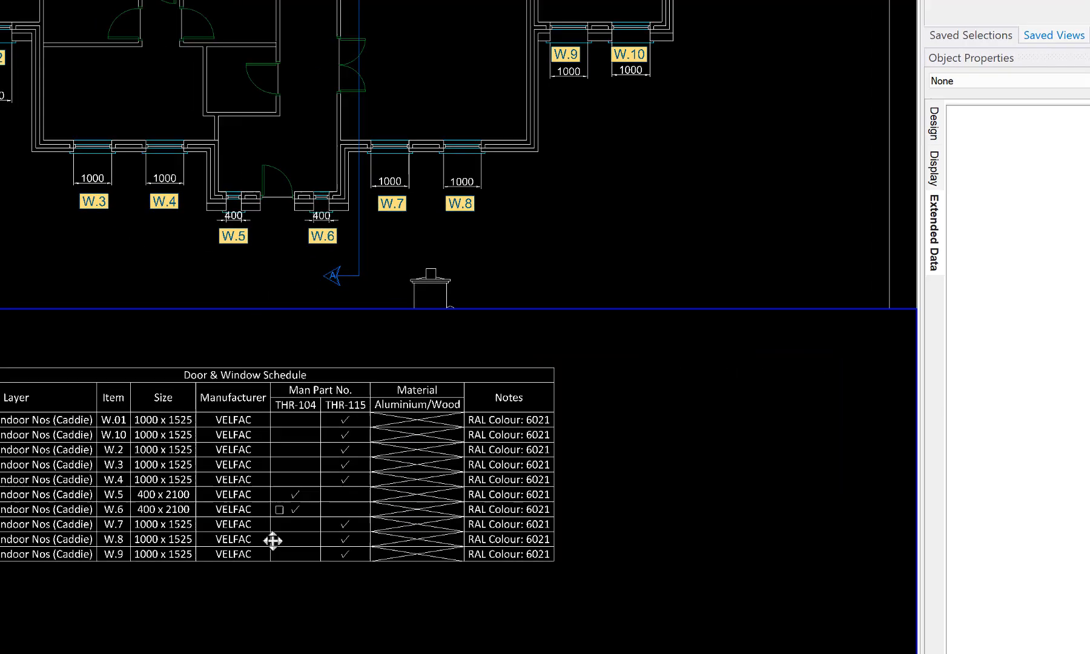
middle_drag(273, 540, 267, 549)
scroll(275, 519, up, 3)
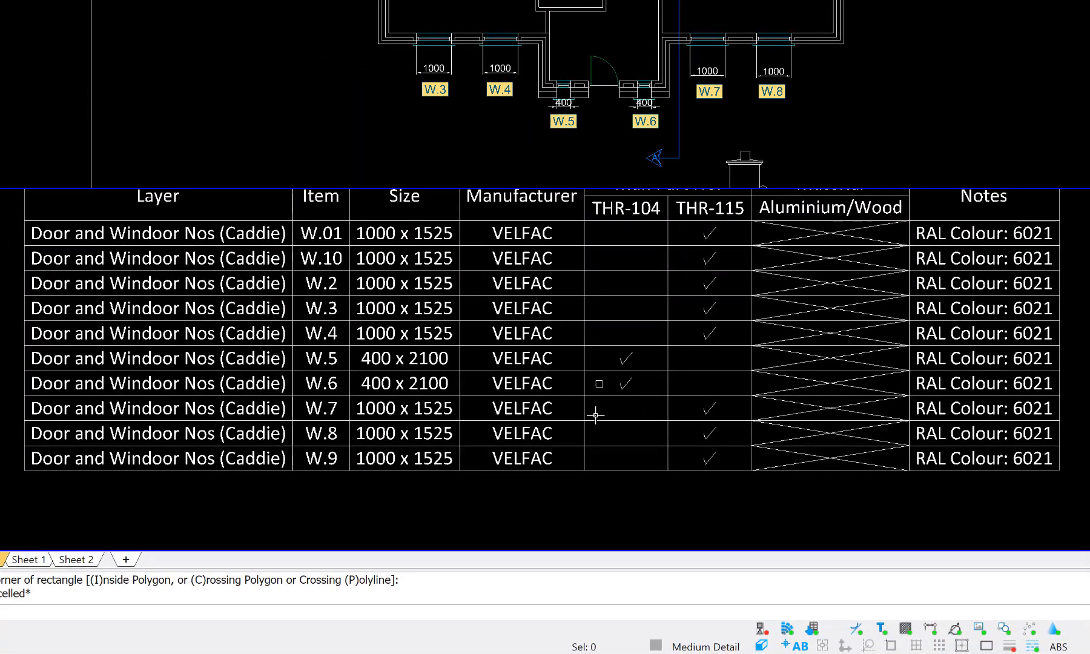
scroll(595, 415, down, 1)
middle_drag(593, 415, 574, 436)
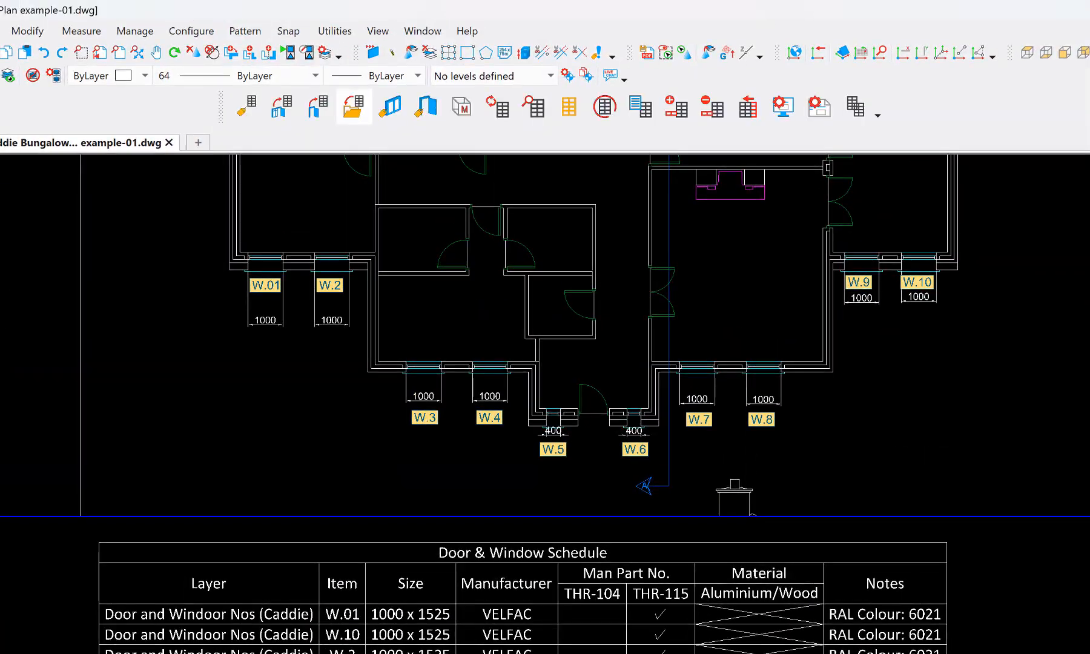
- Export the Door & Window Schedule table as a CSV file into the Window Schedule folder
click(466, 331)
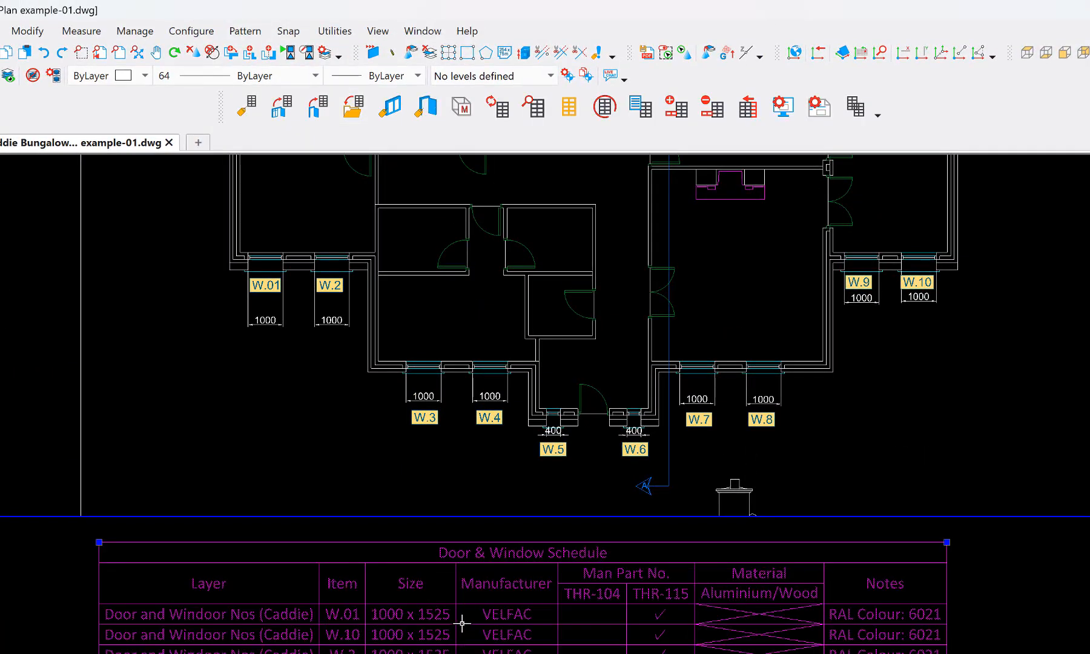
click(354, 107)
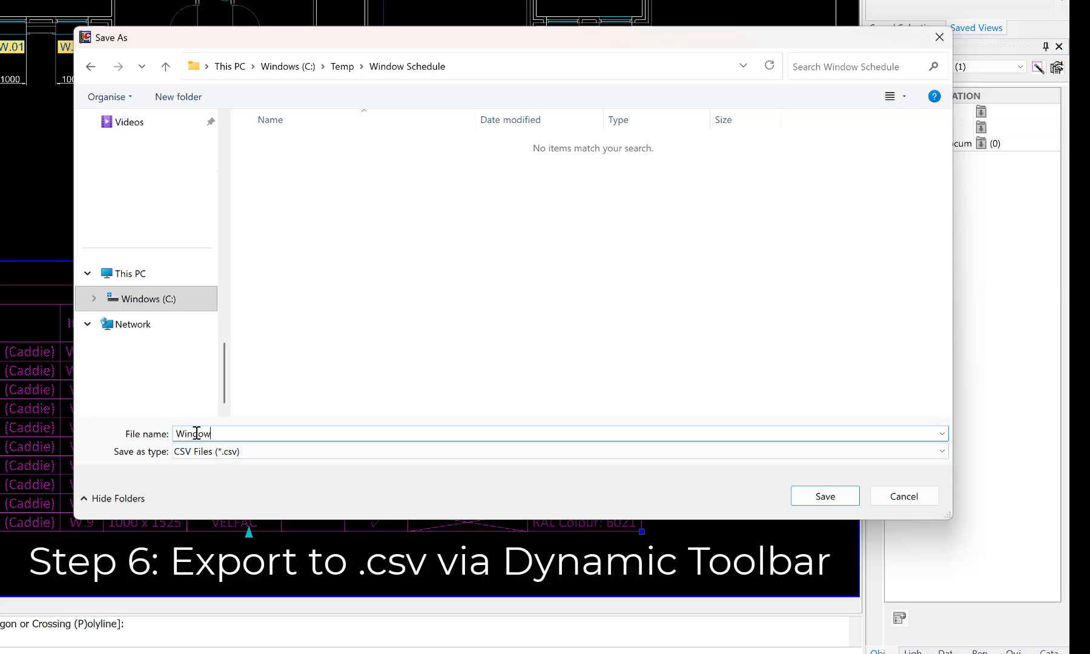
text(Window Sche)
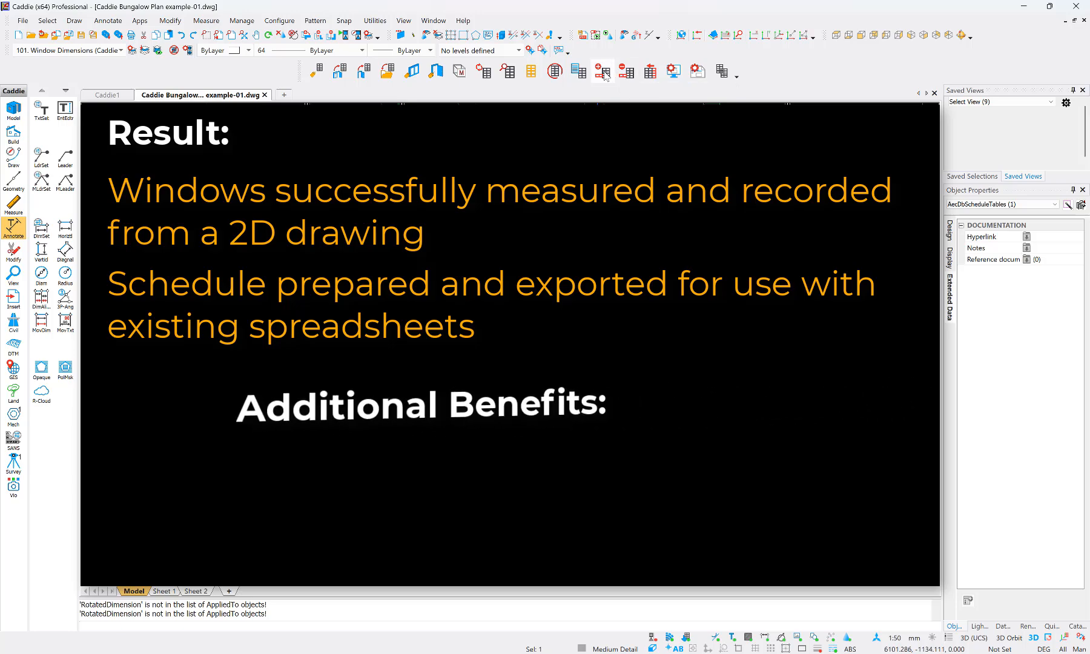
- Locate the W.6 window label through its schedule table item and change its Man_Part_No. to THR-104
click(507, 73)
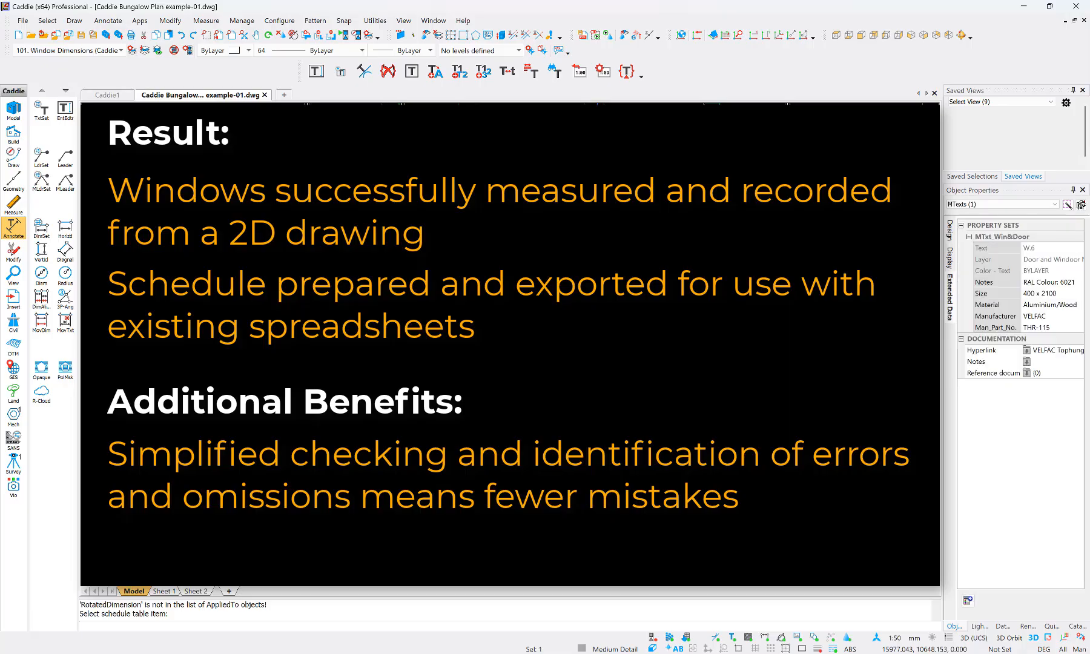
click(1051, 327)
double_click(1046, 327)
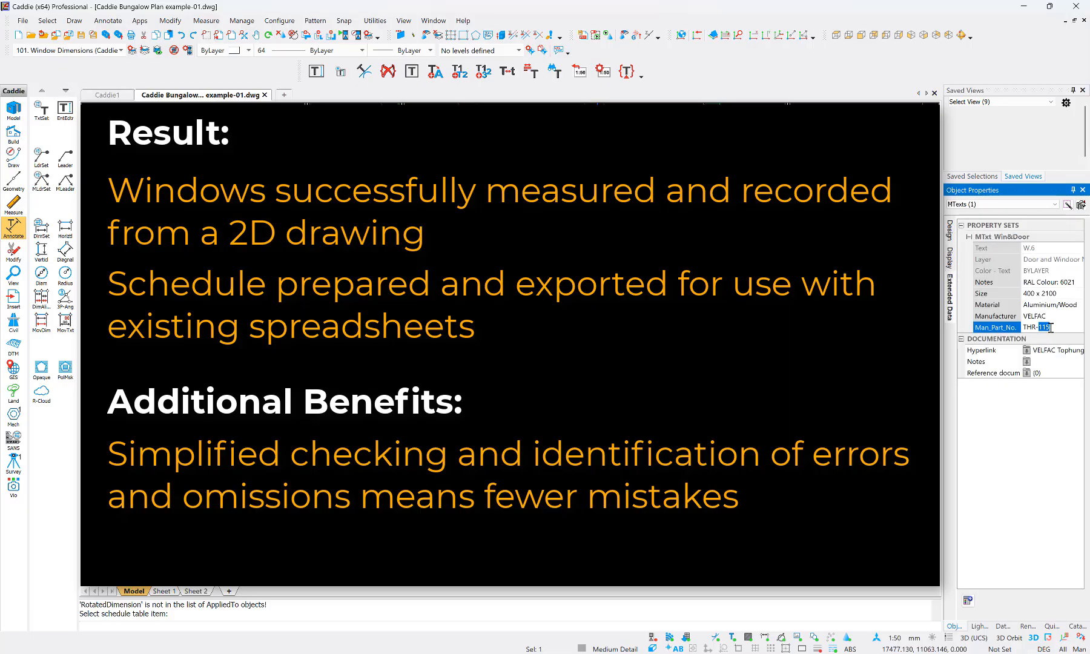
text(1)
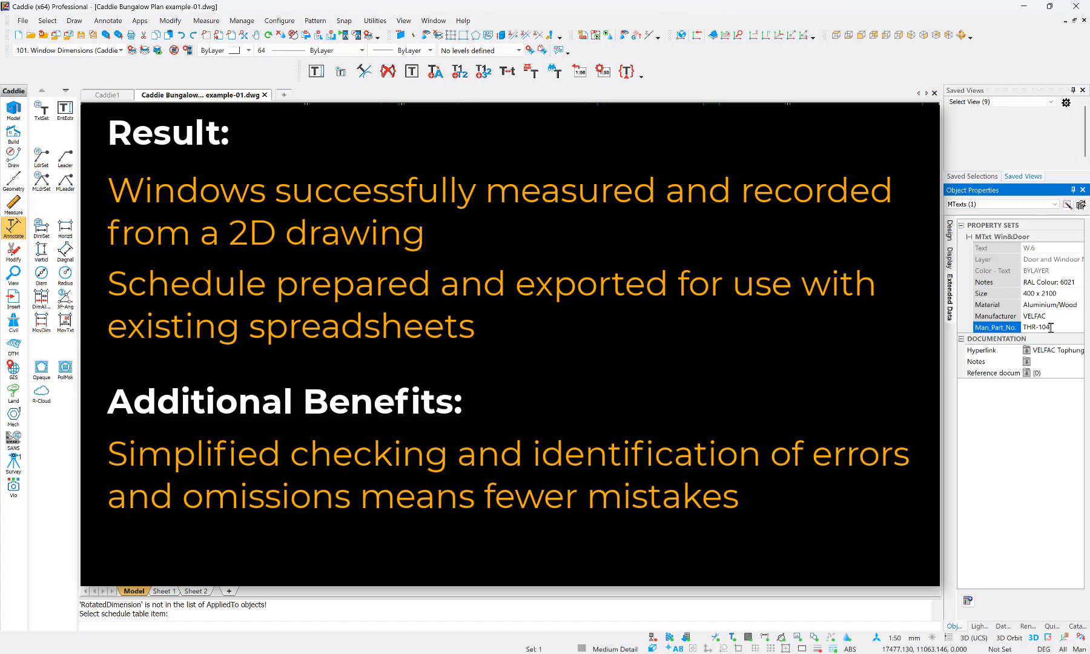